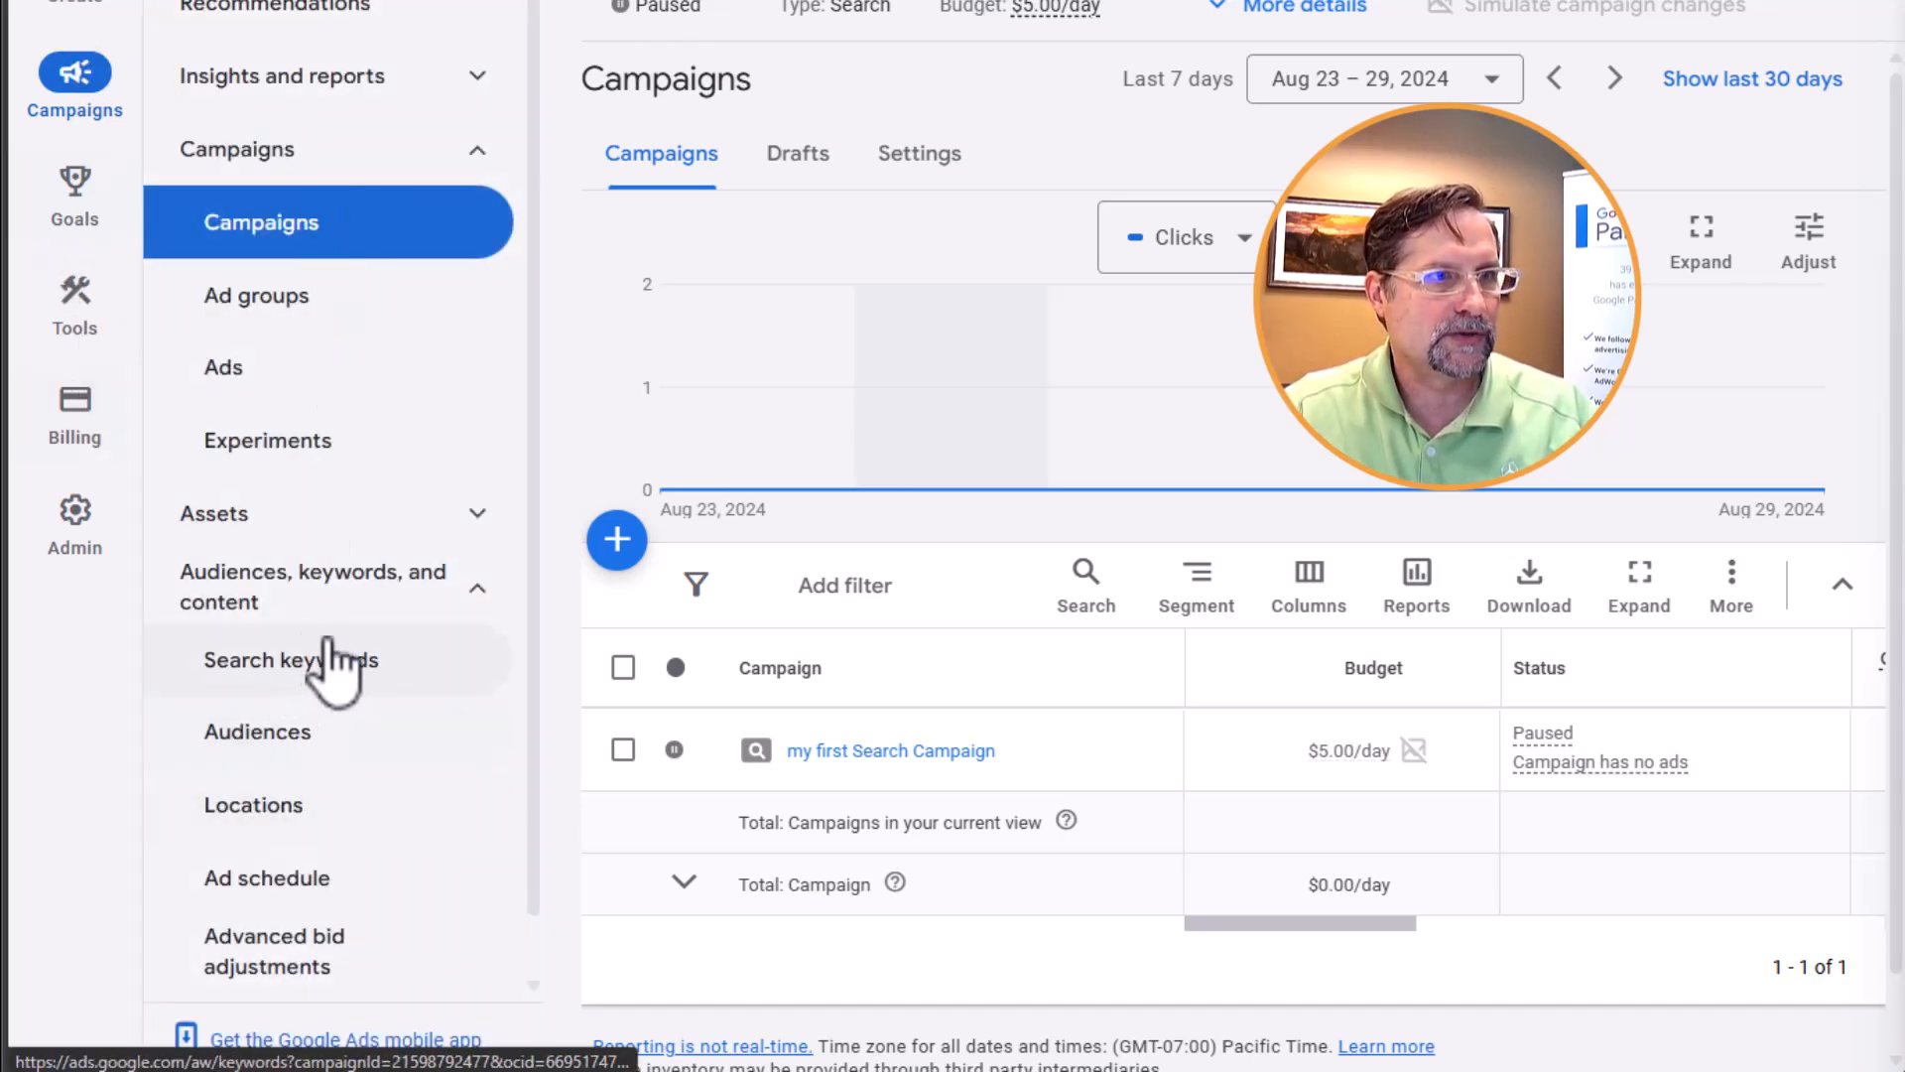
Open the search keywords of my first Search Campaign and look through the keywords with their match types
left_click(487, 616)
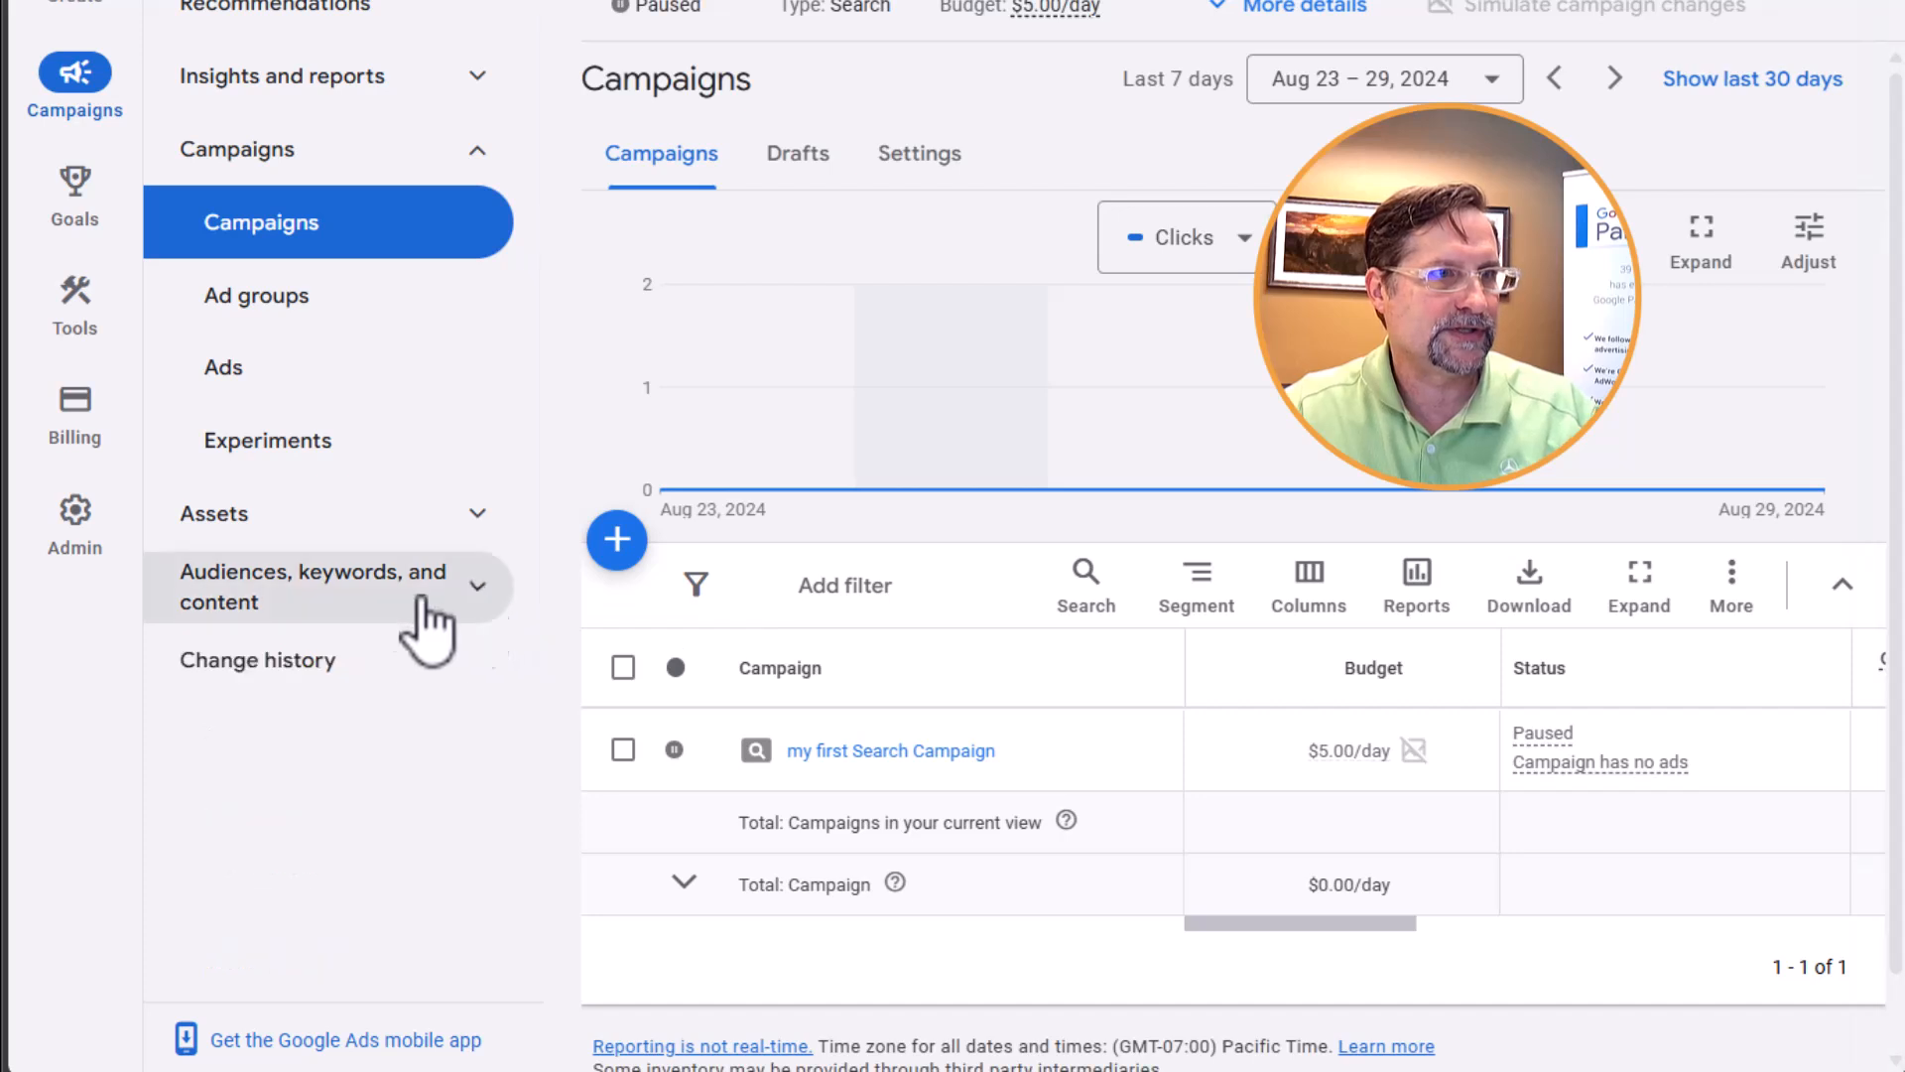
left_click(475, 595)
left_click(354, 662)
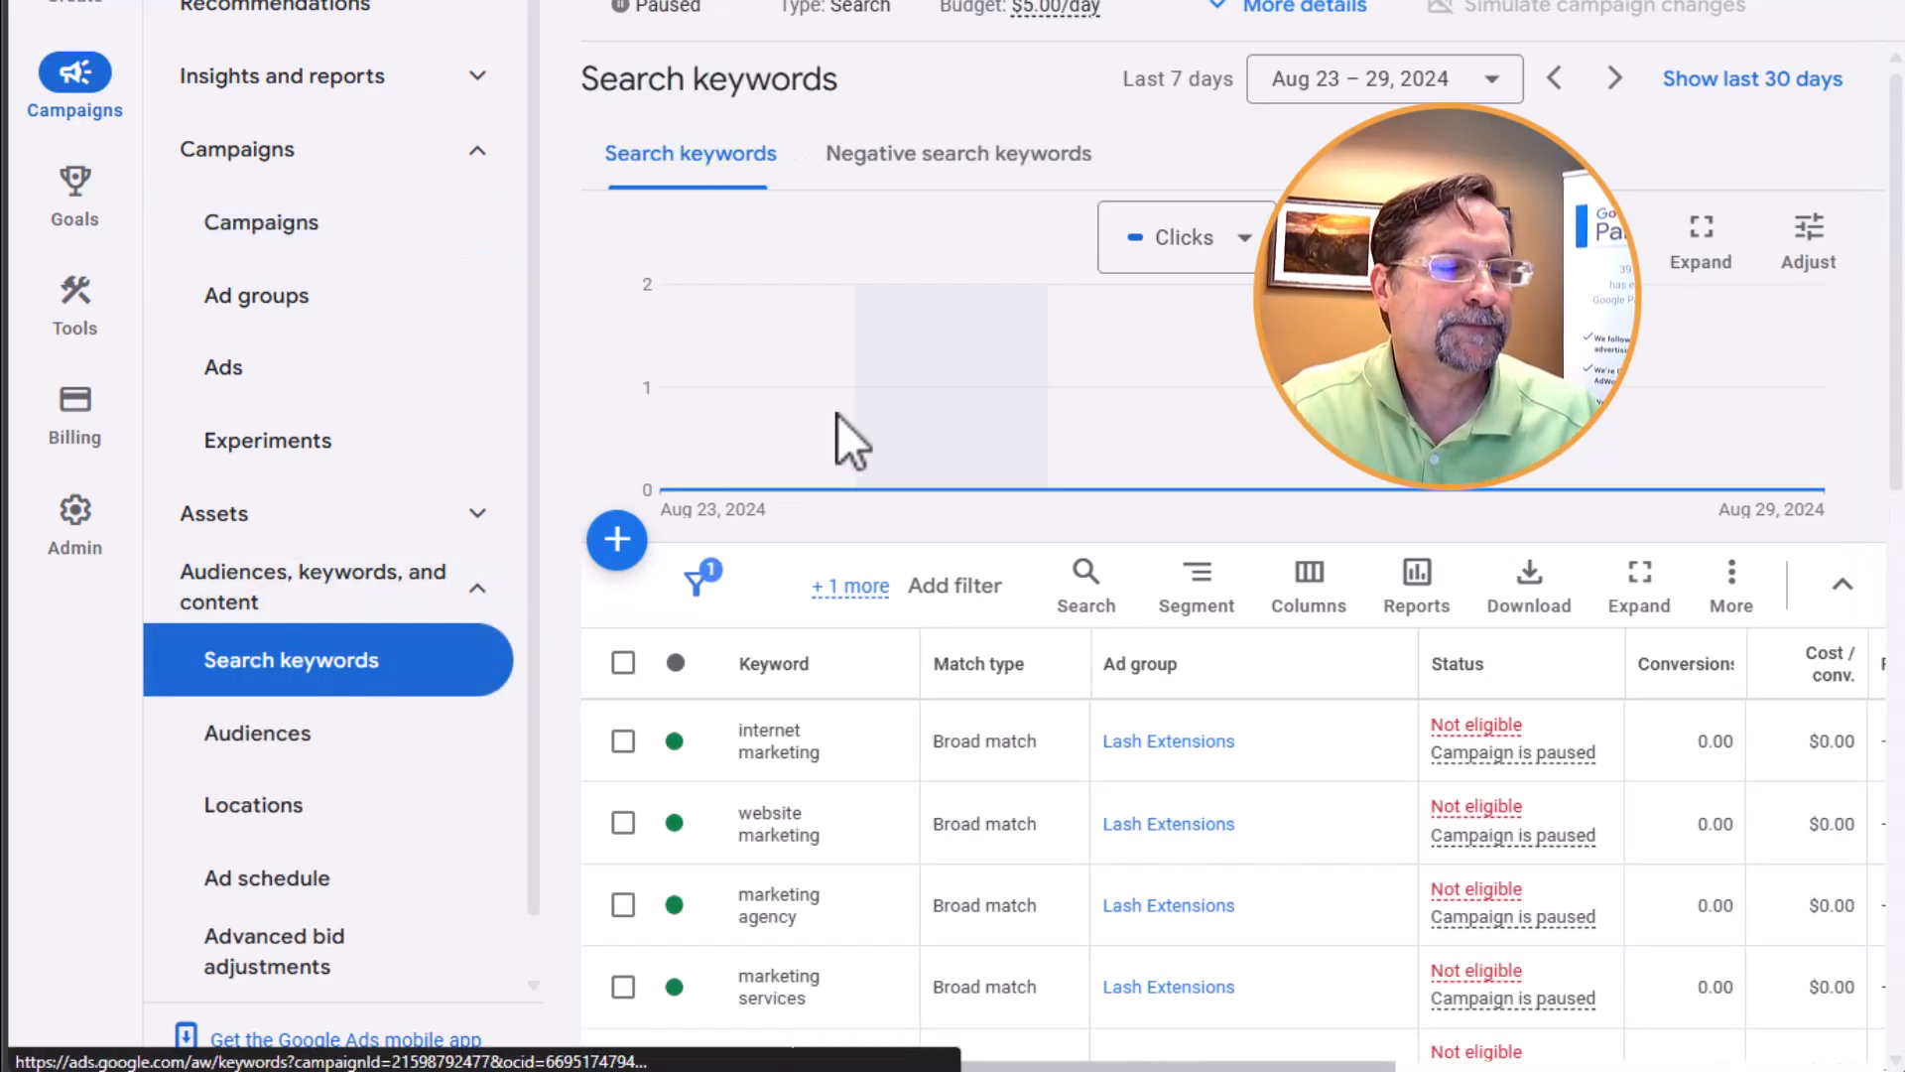
scroll(893, 496, "down", 5)
scroll(744, 685, "down", 8)
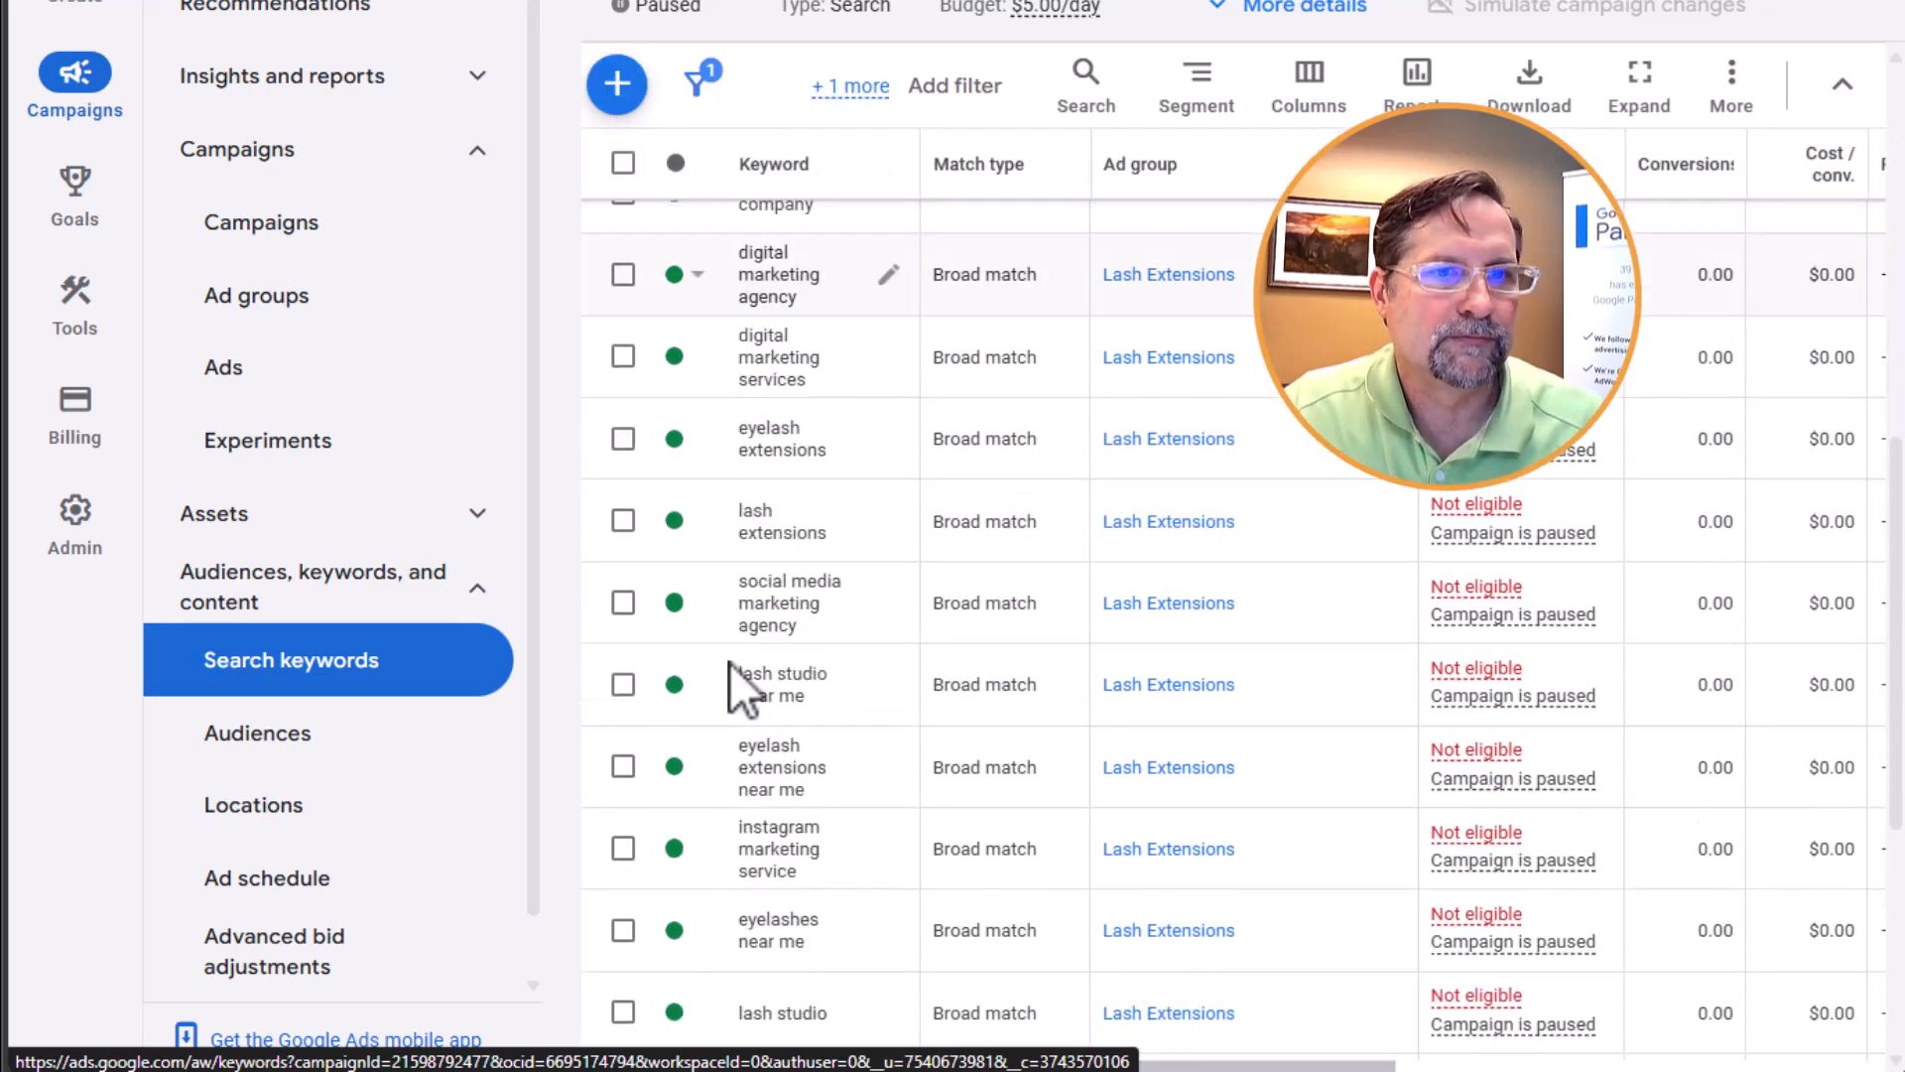
scroll(830, 640, "up", 2)
scroll(830, 625, "down", 2)
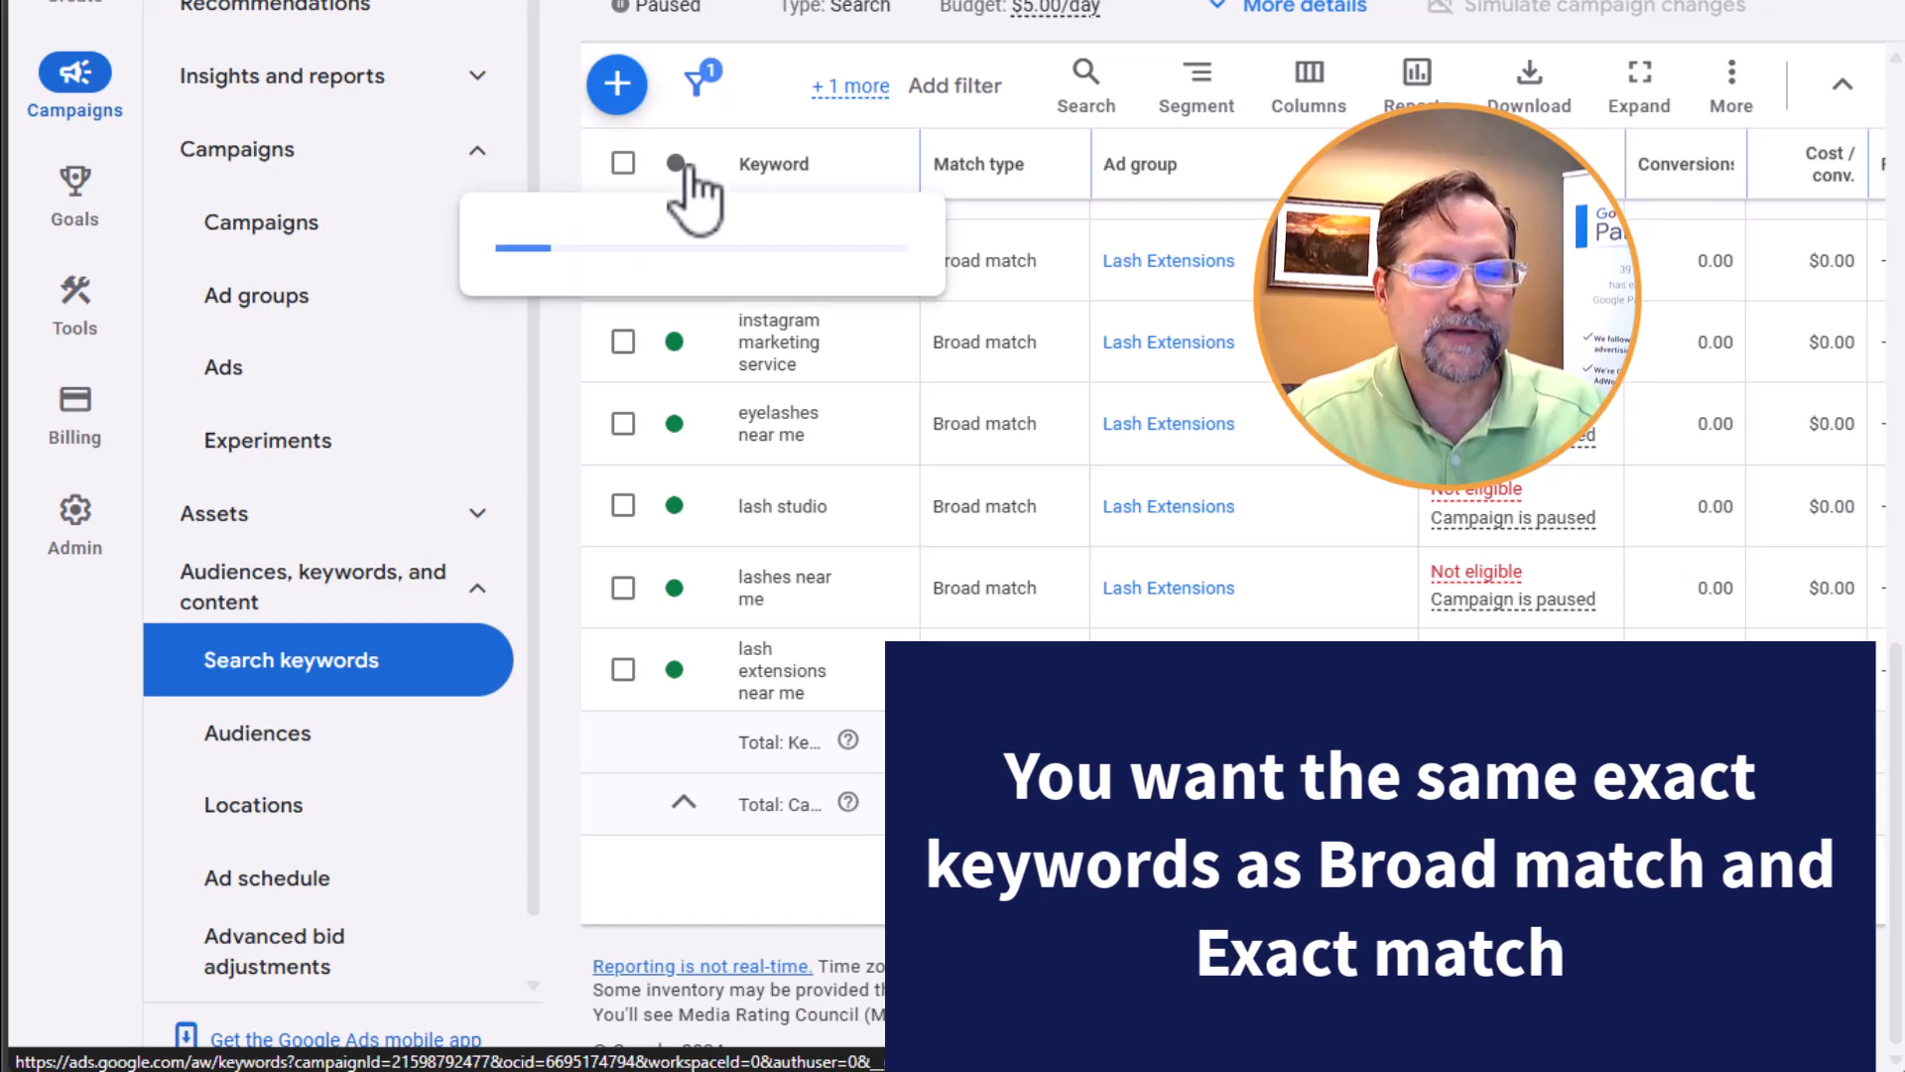
Try to duplicate all the campaign's keywords as Exact match from the campaign-level list, keeping the original keywords
left_click(623, 164)
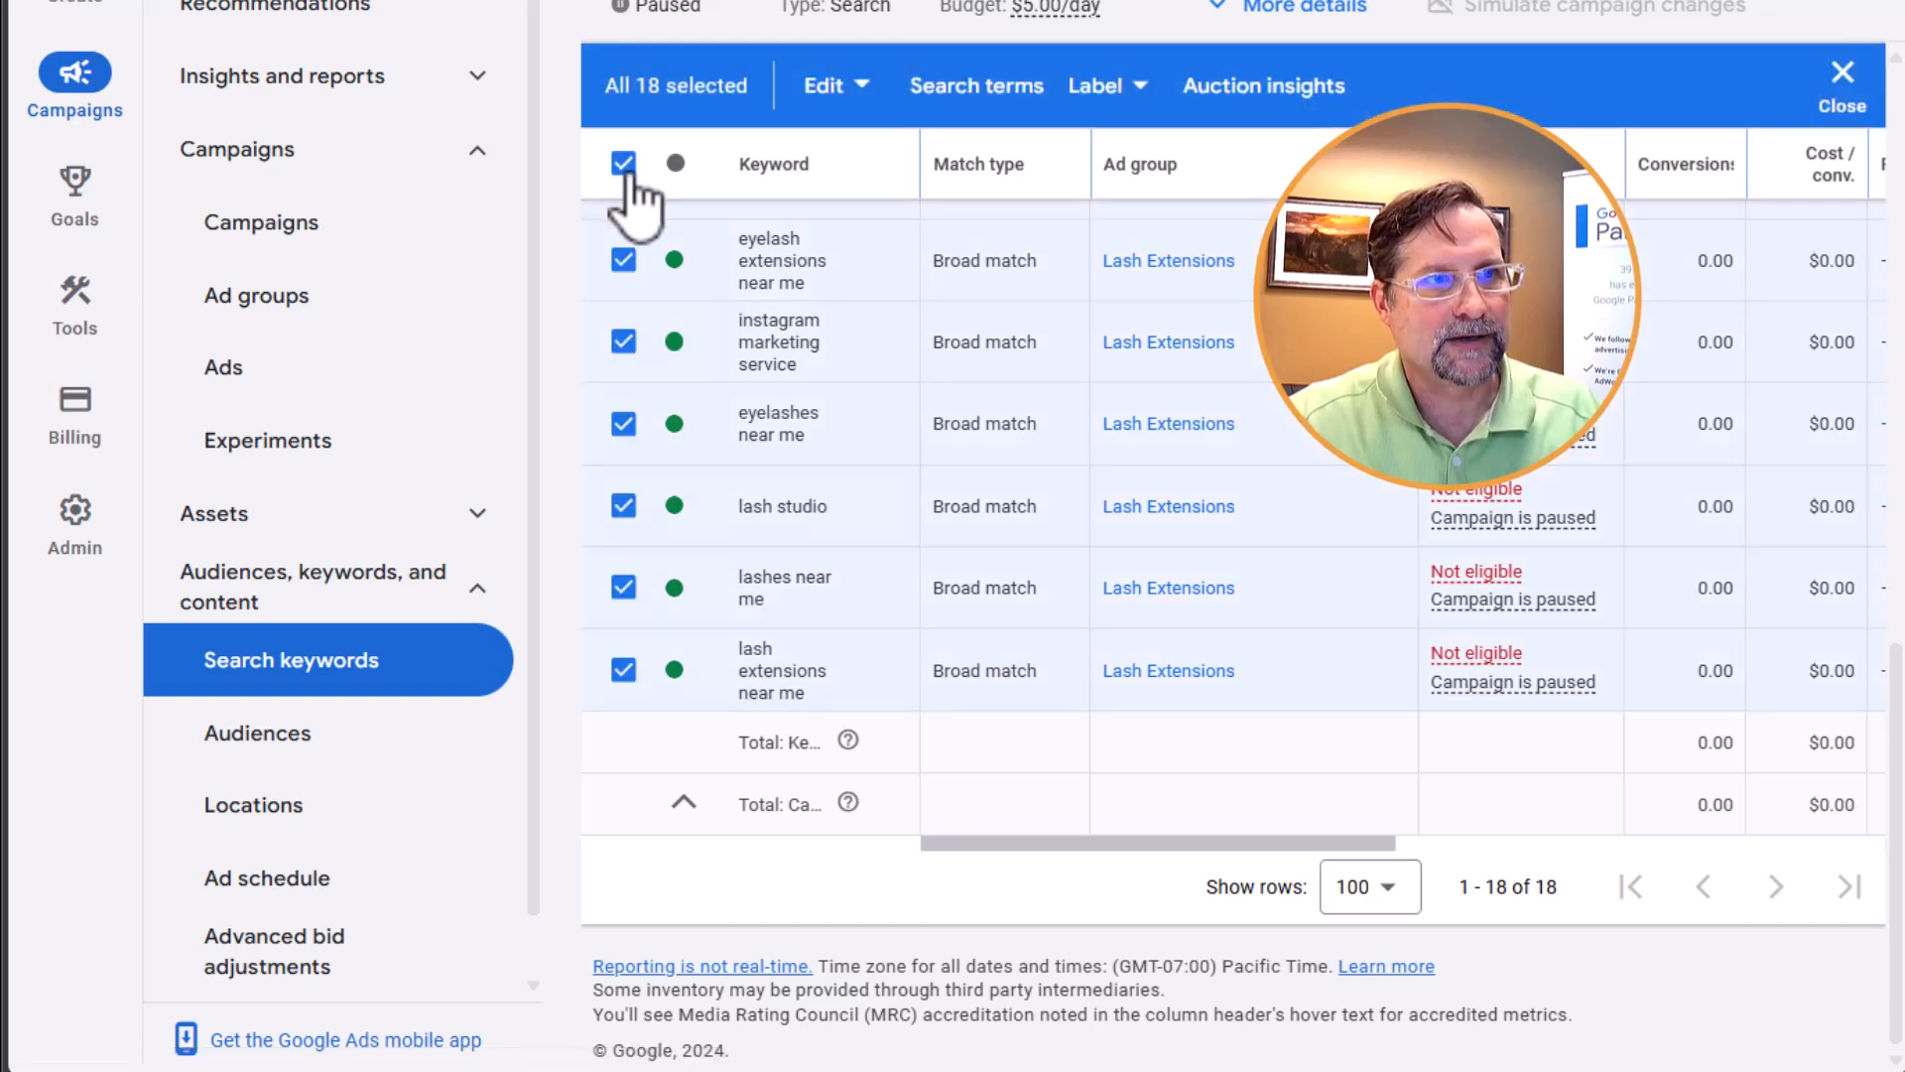
left_click(870, 87)
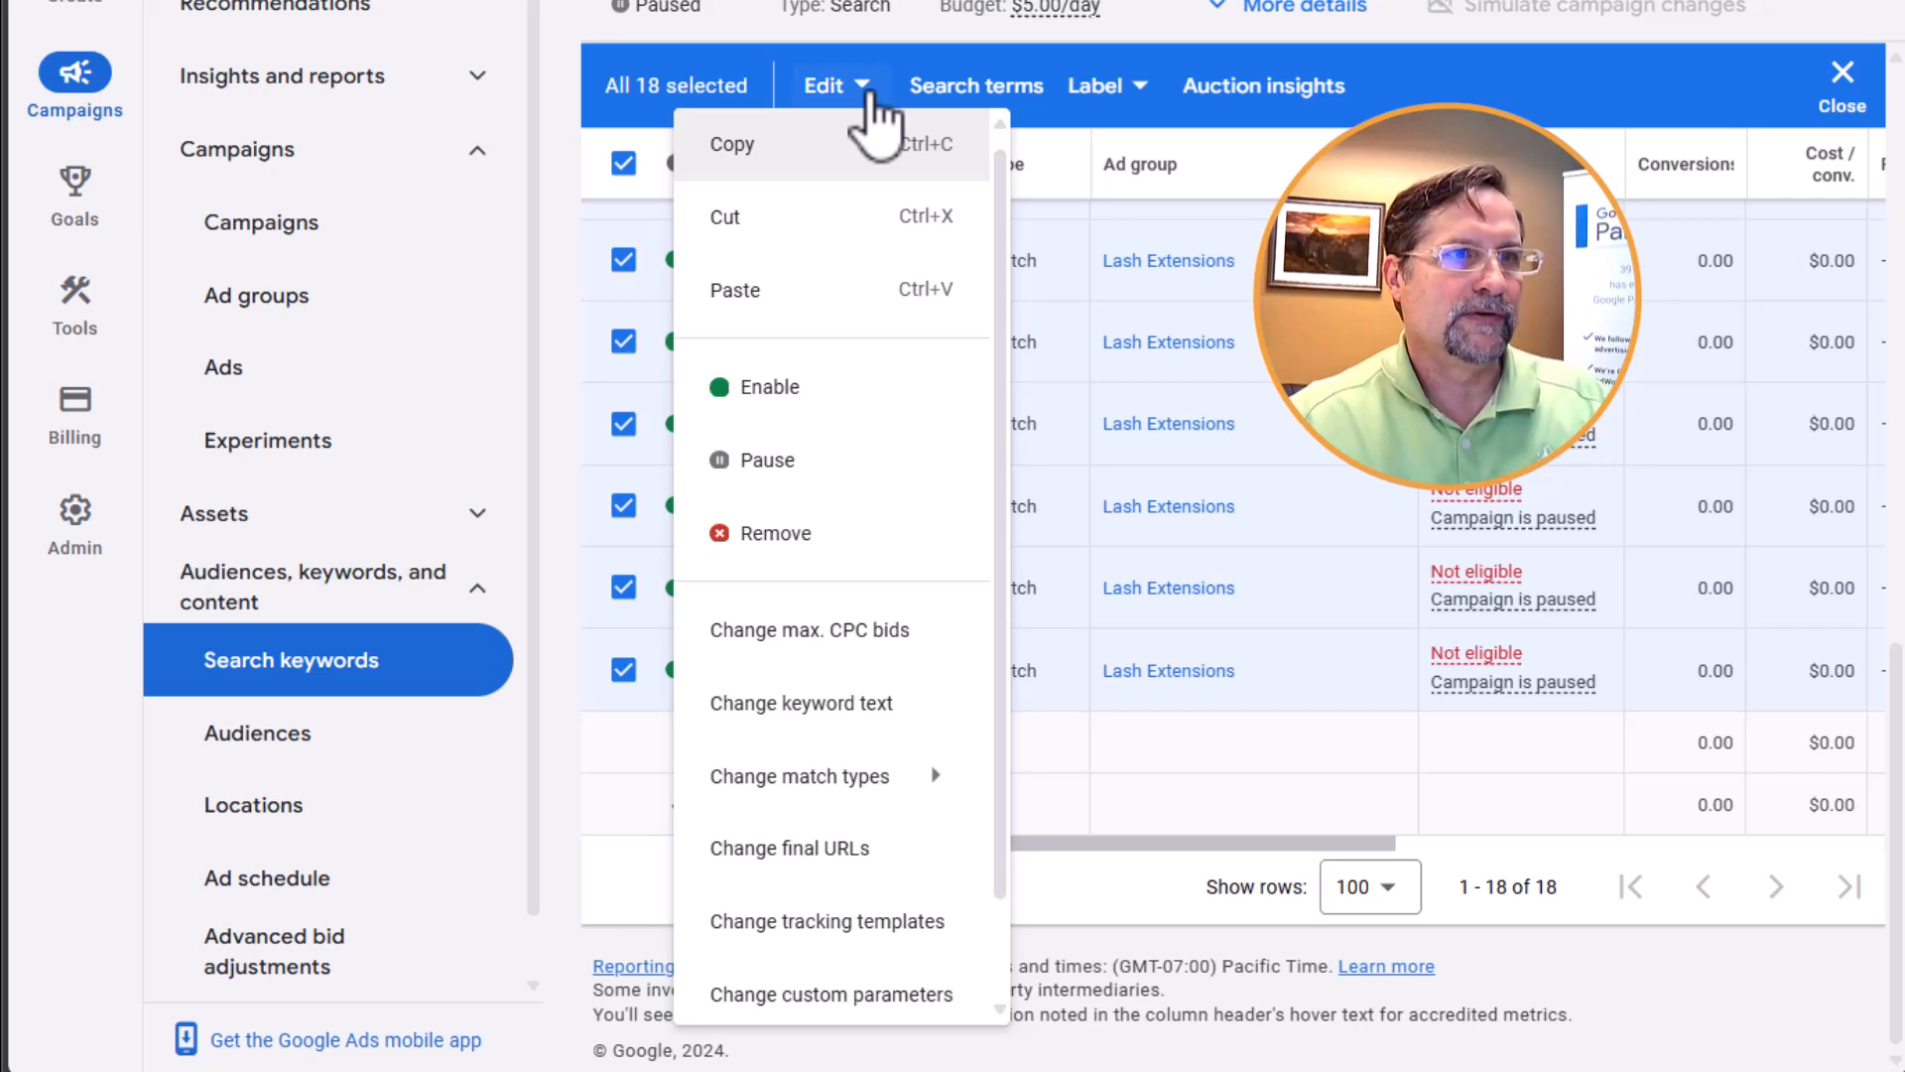
mouse_move(840, 784)
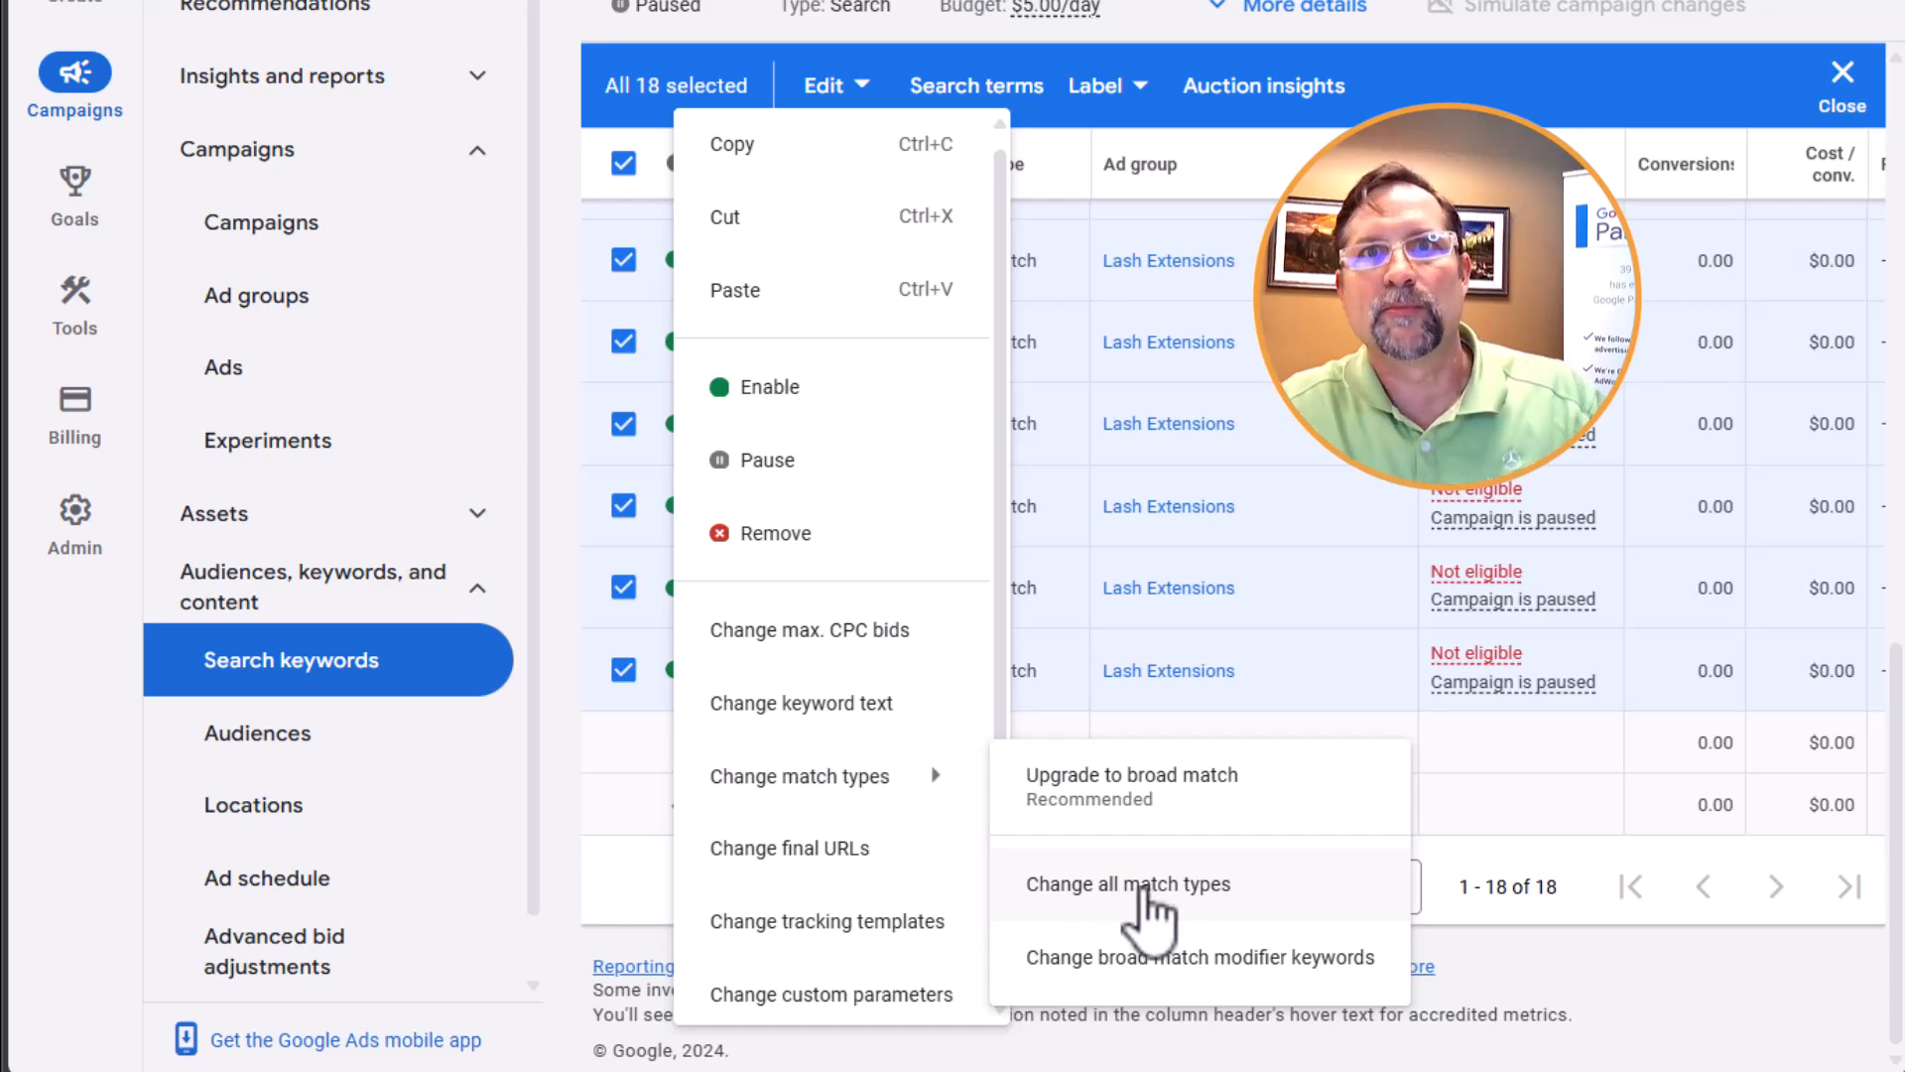
left_click(1142, 886)
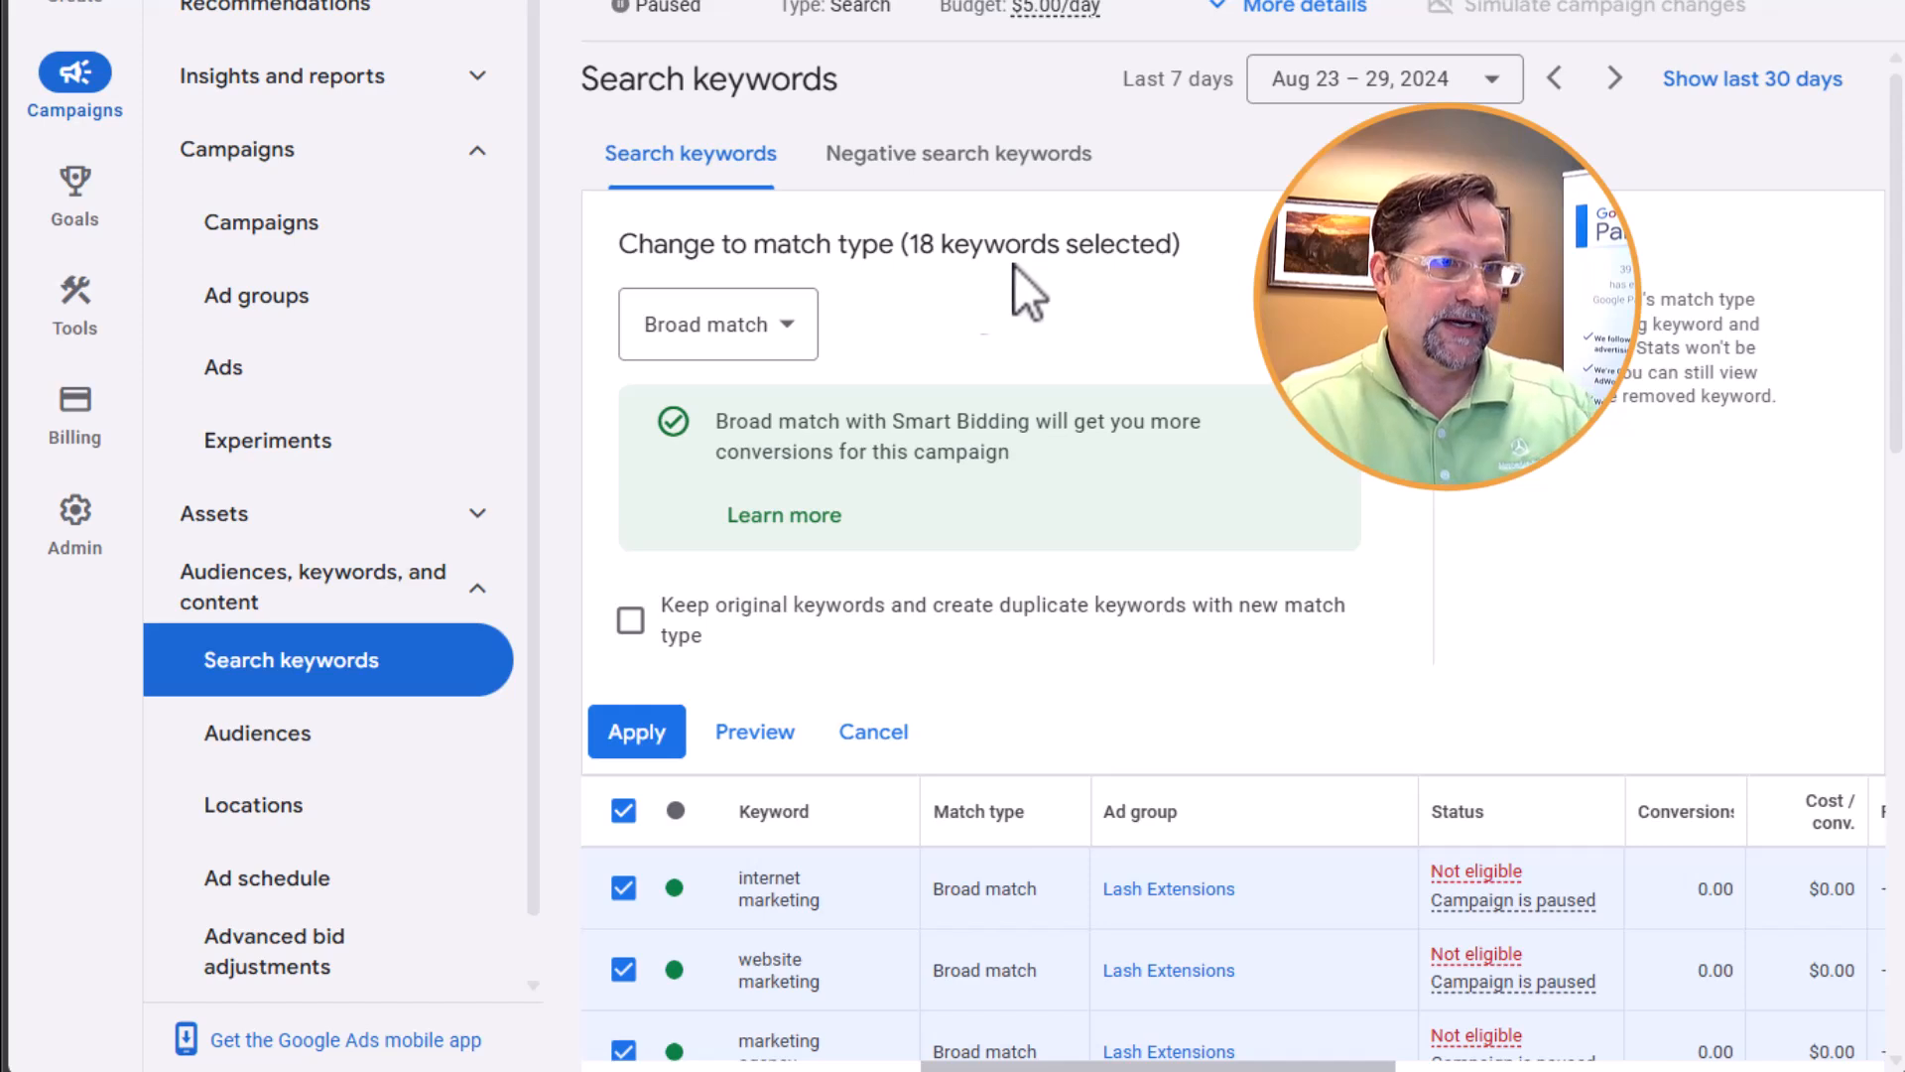
left_click(791, 327)
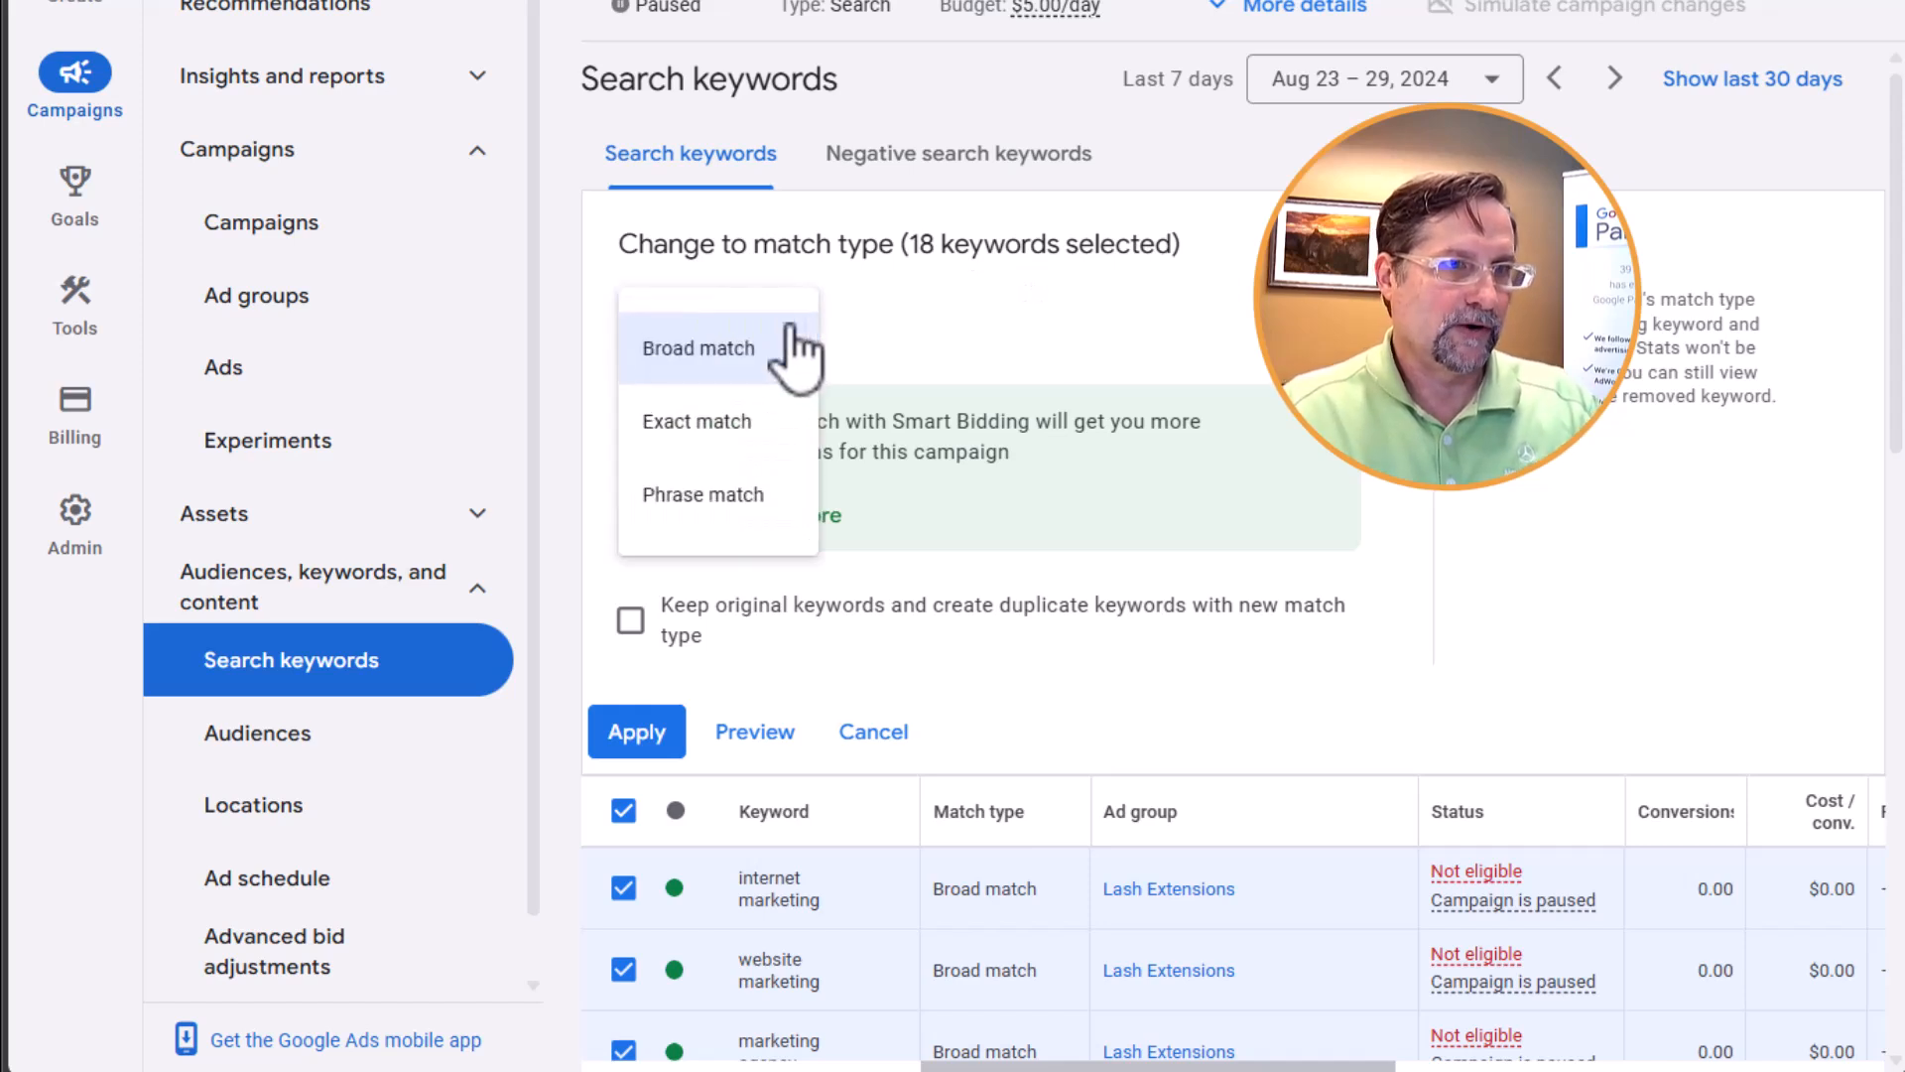
left_click(765, 419)
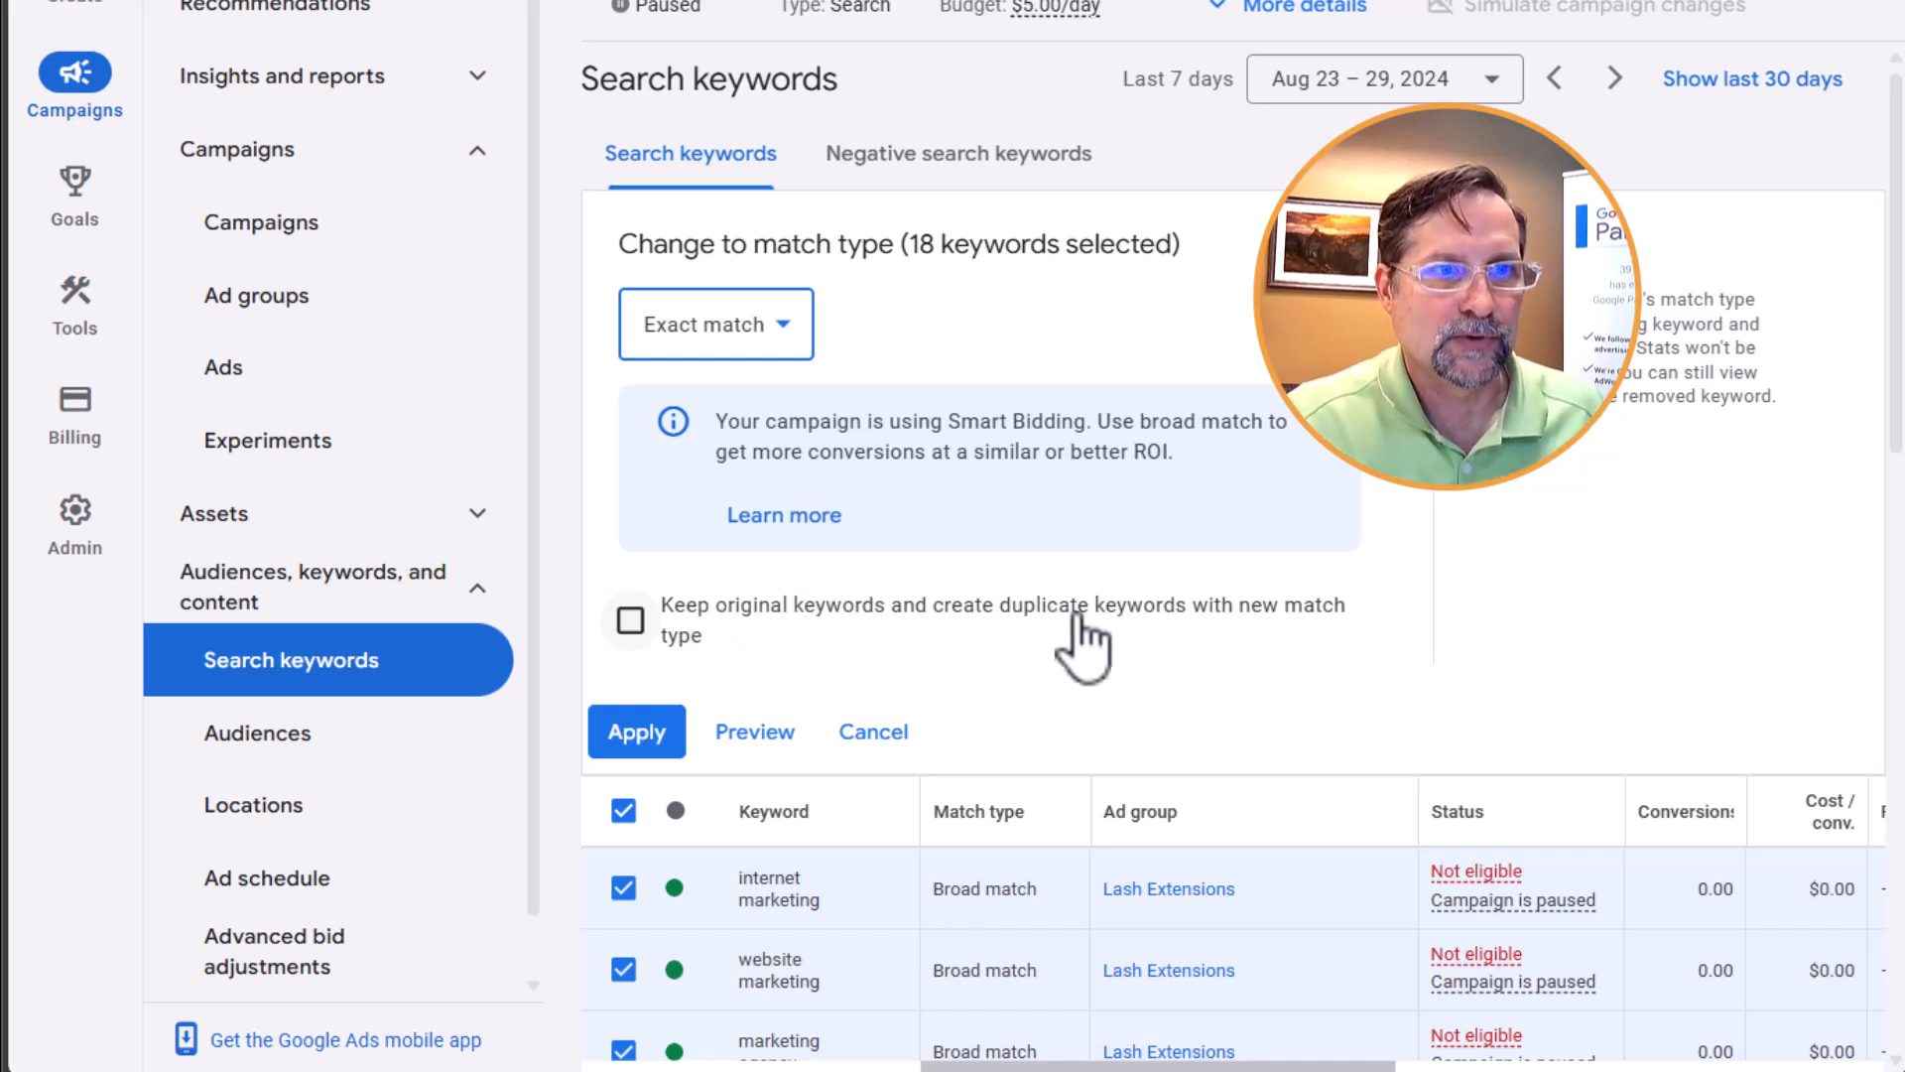
left_click(631, 620)
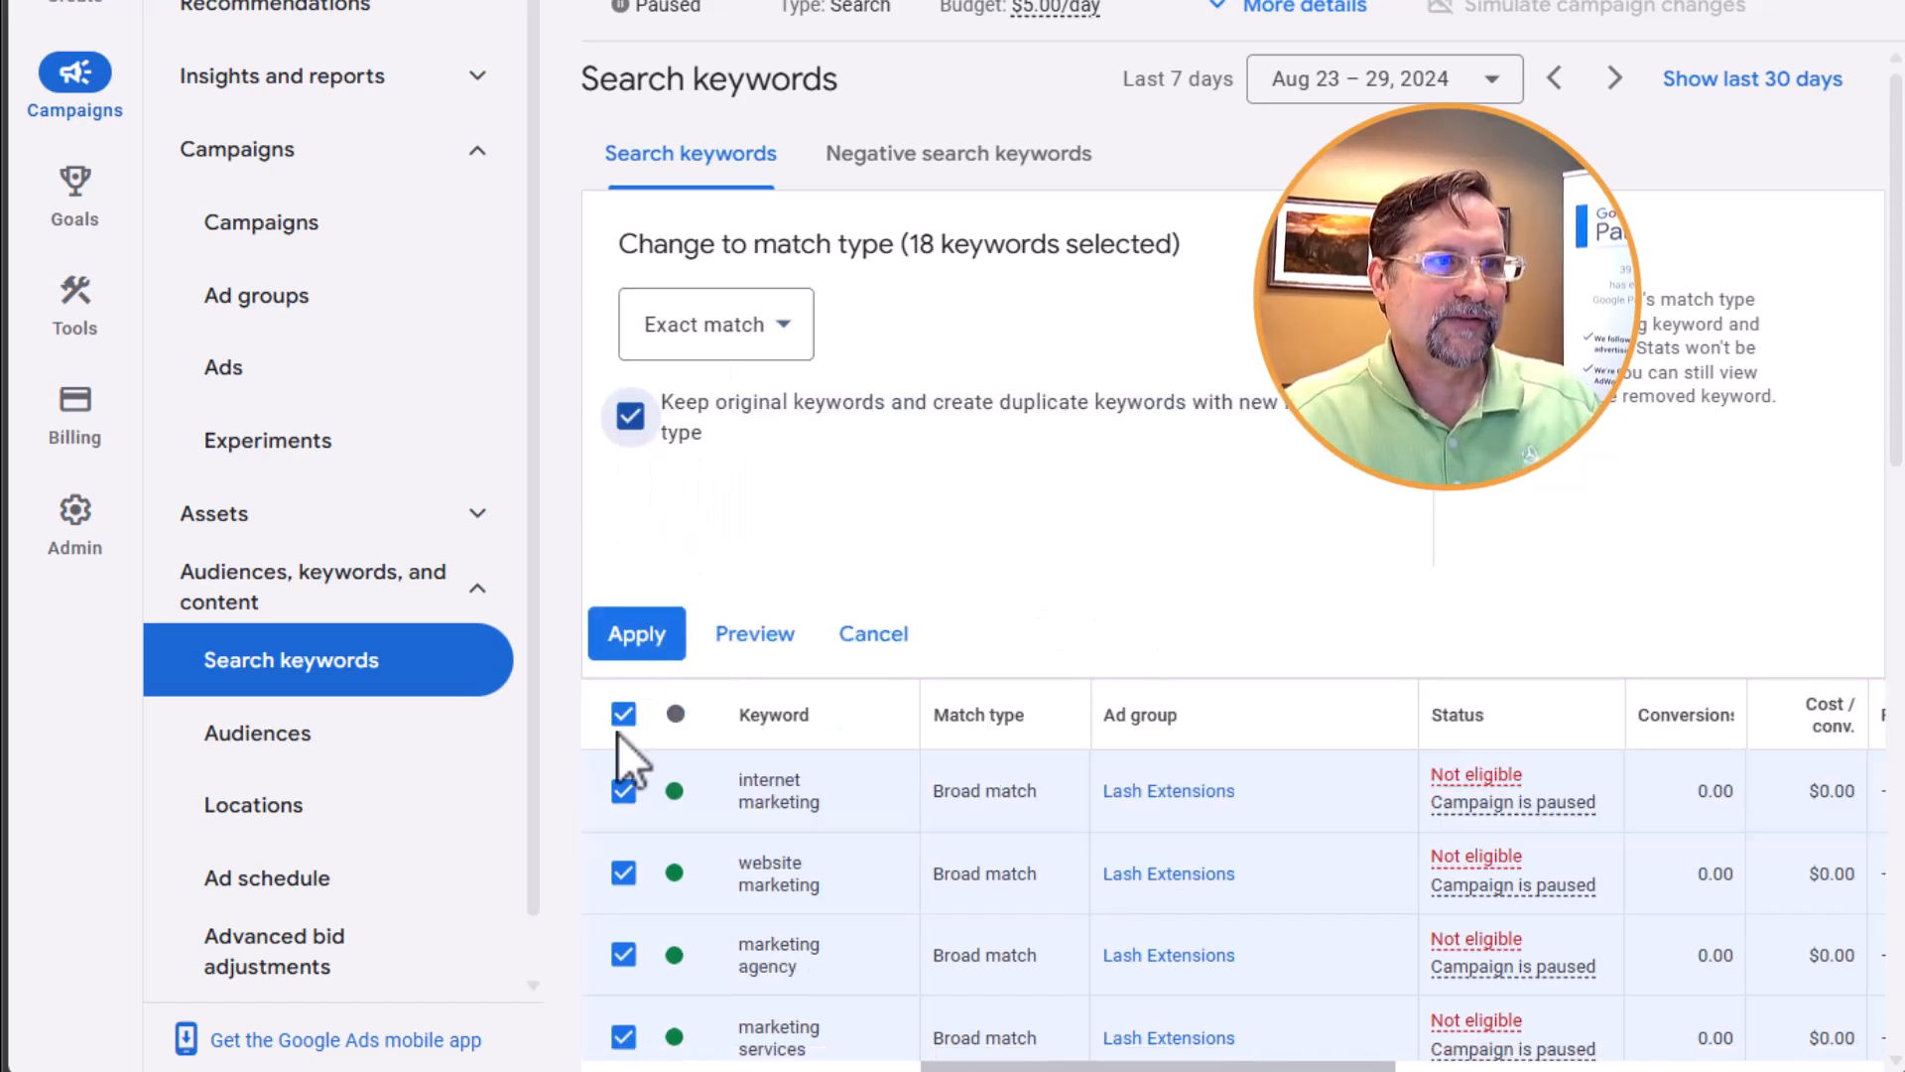
left_click(640, 638)
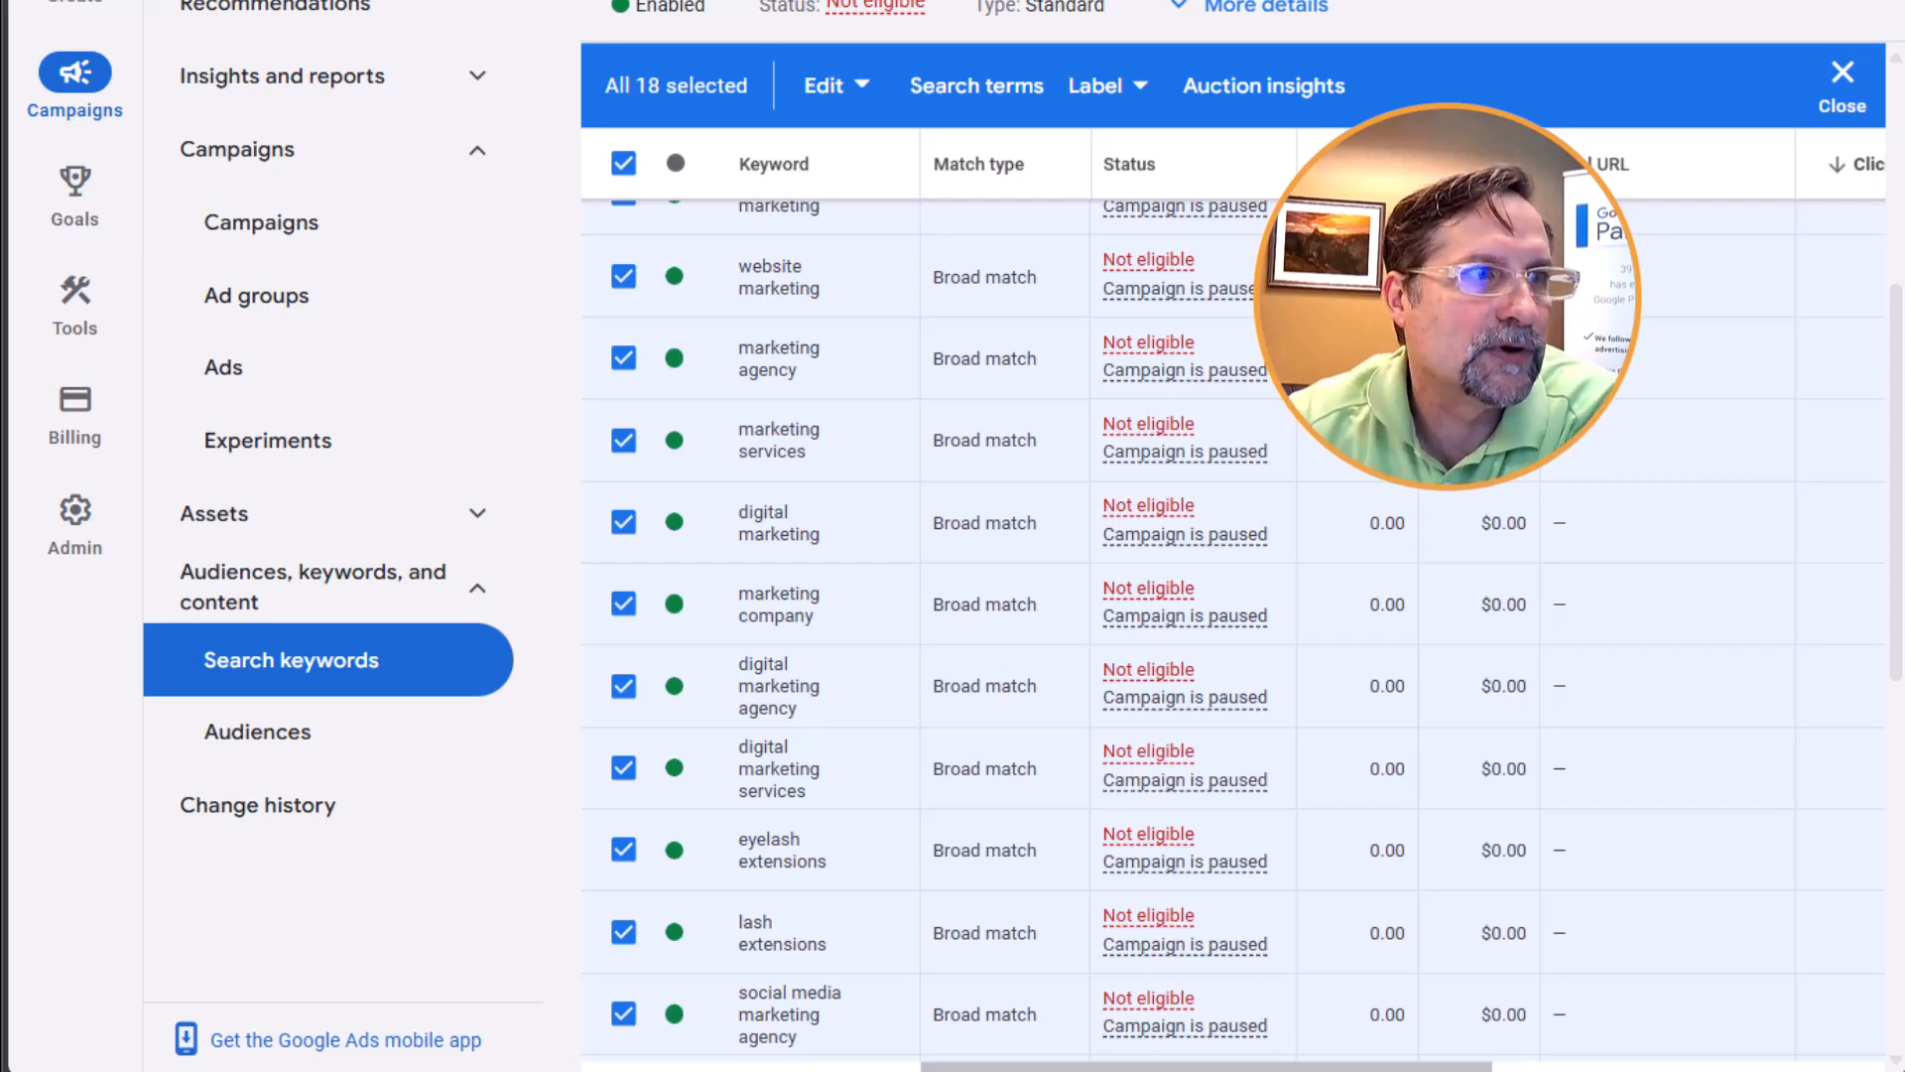
Check the Broad match keywords option in the settings of my first Search Campaign, and leave the settings
left_click(281, 233)
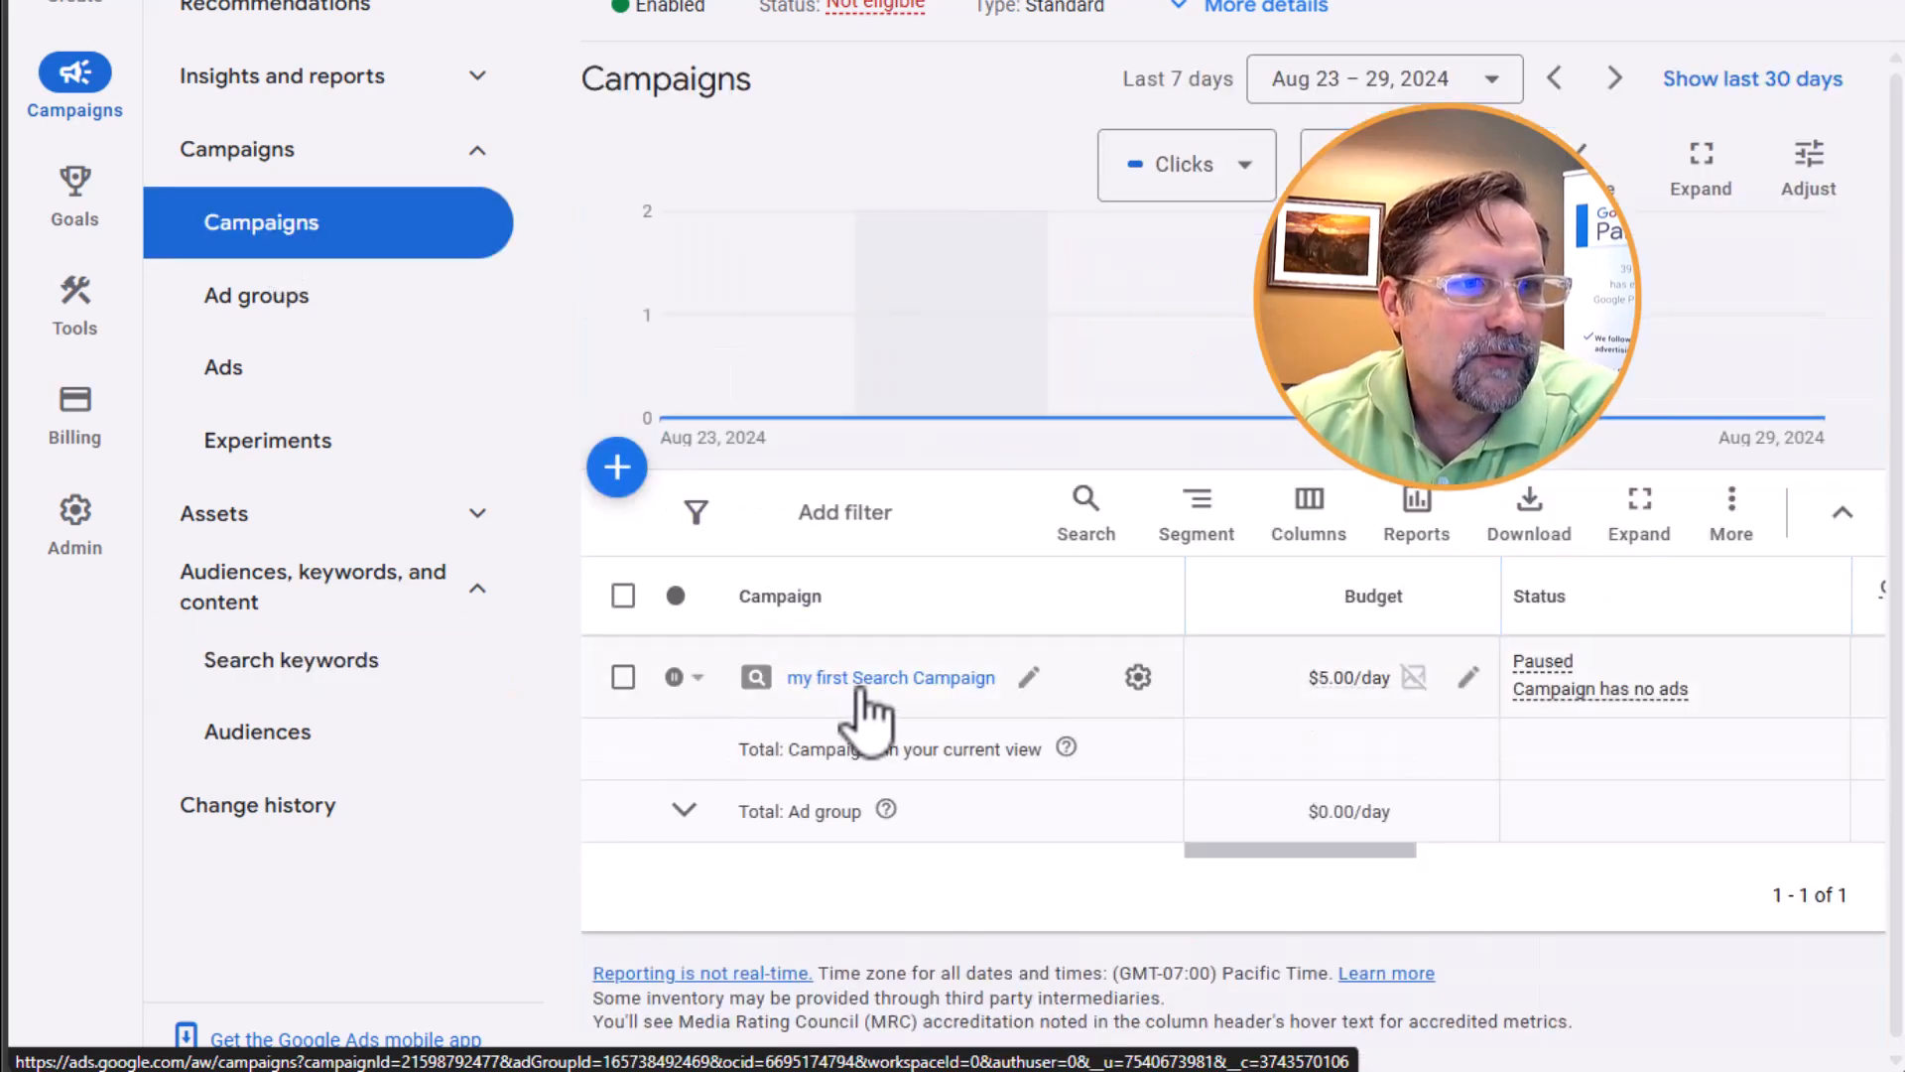
left_click(1138, 678)
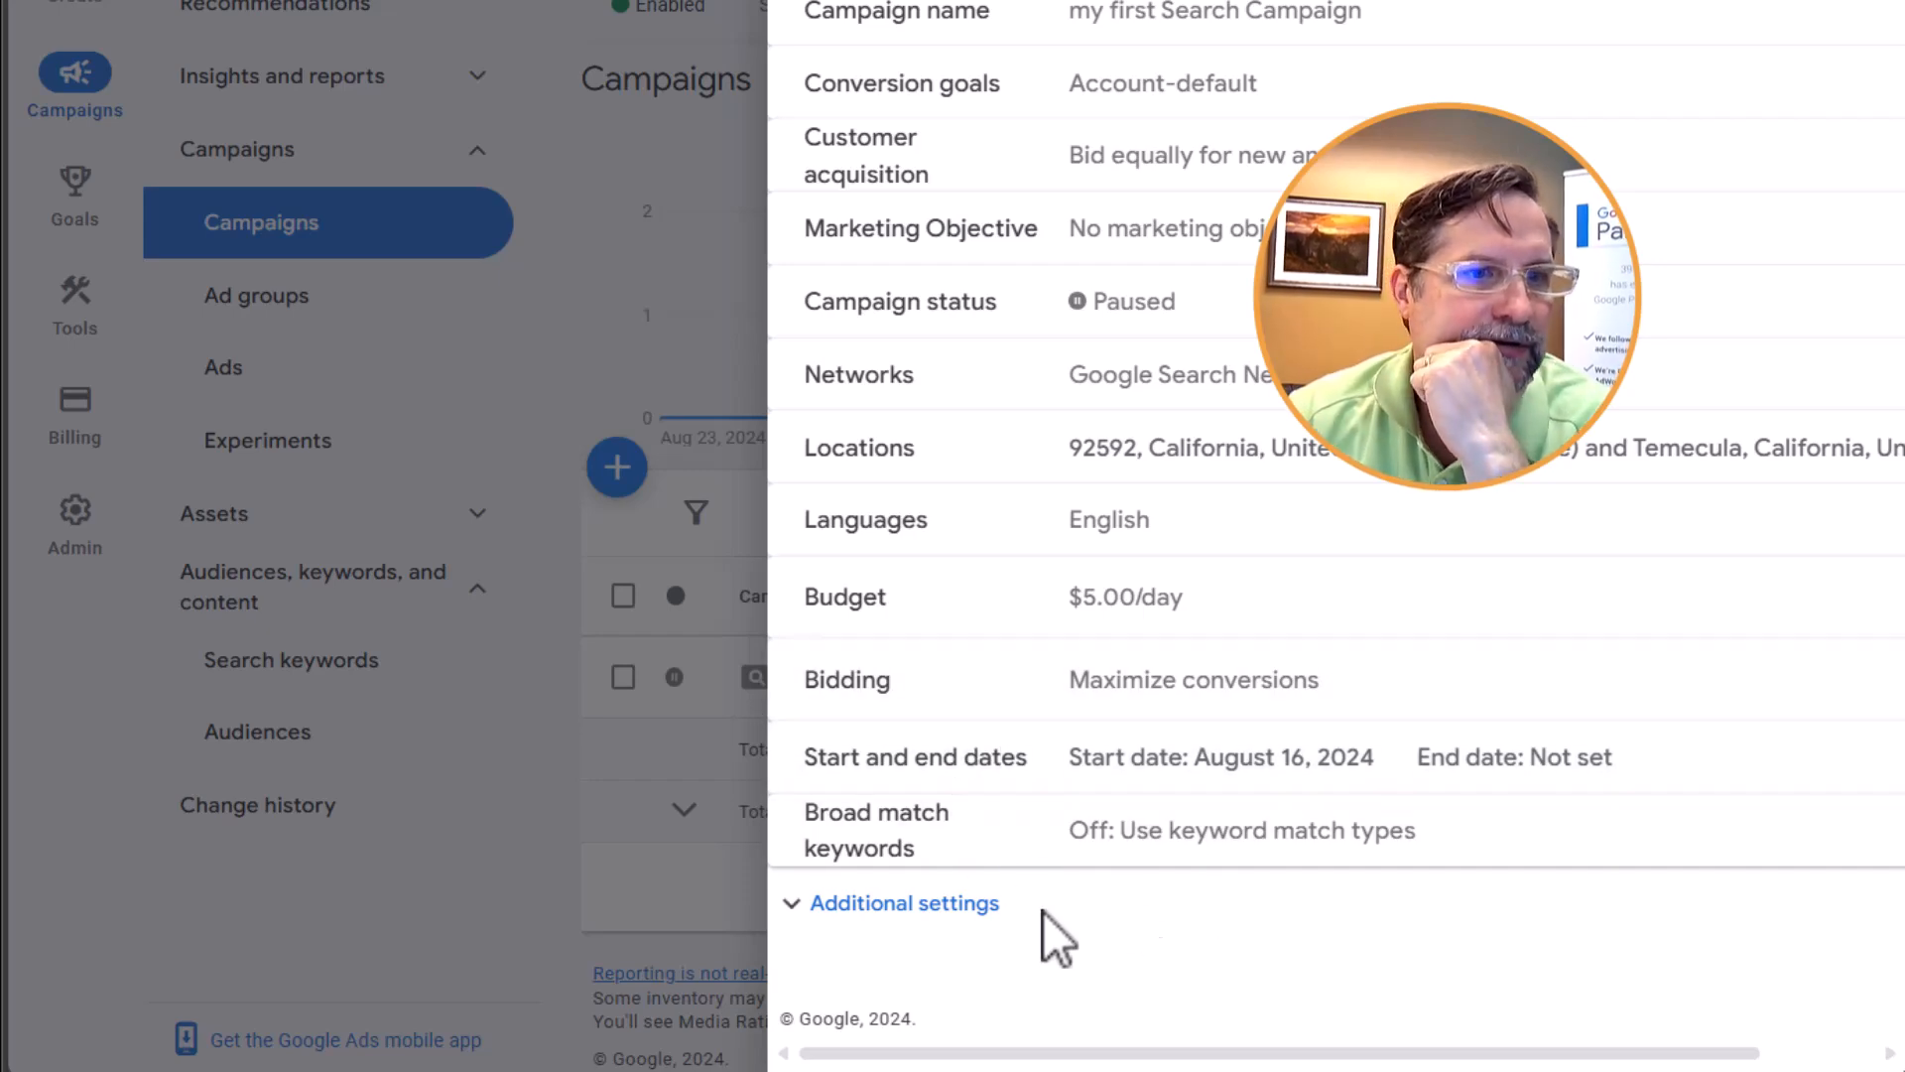
left_click(1176, 868)
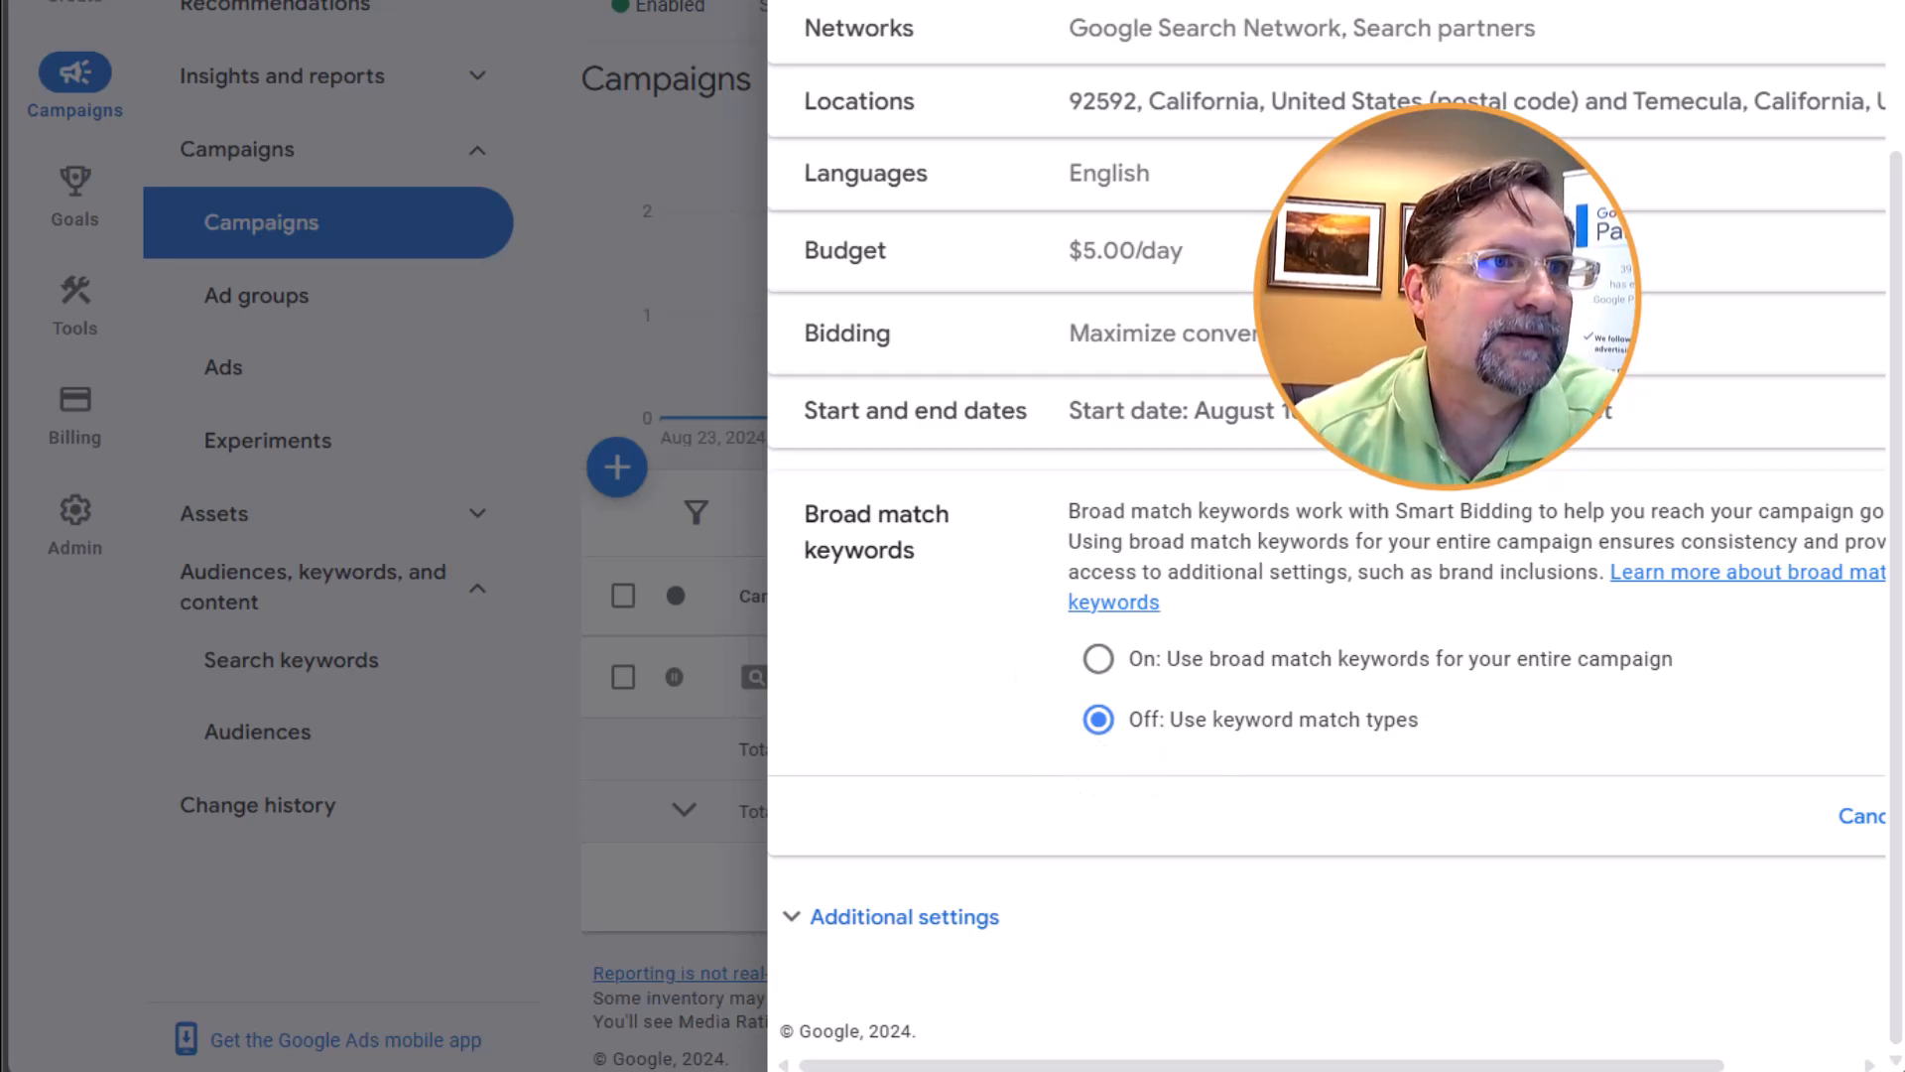
left_click(609, 73)
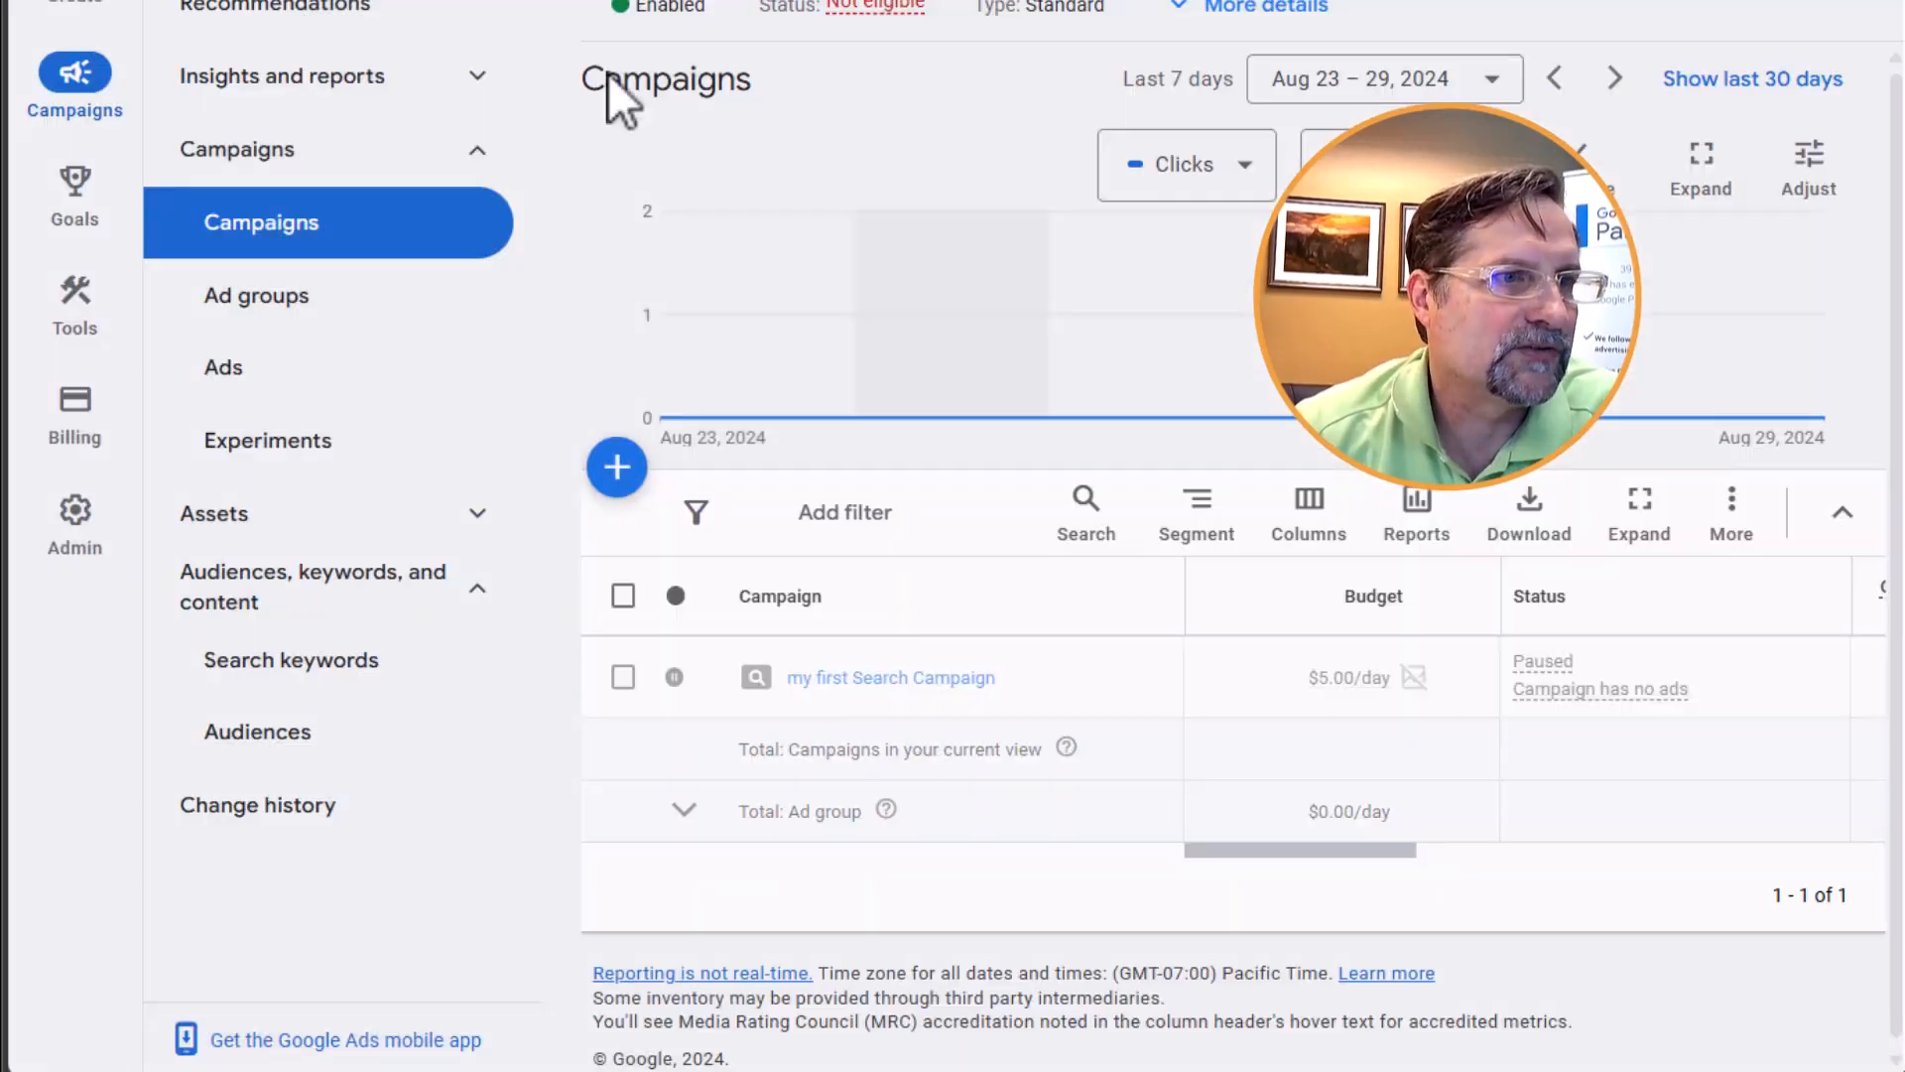
Open the search keywords of the Lash Extensions ad group in my first Search Campaign
left_click(908, 680)
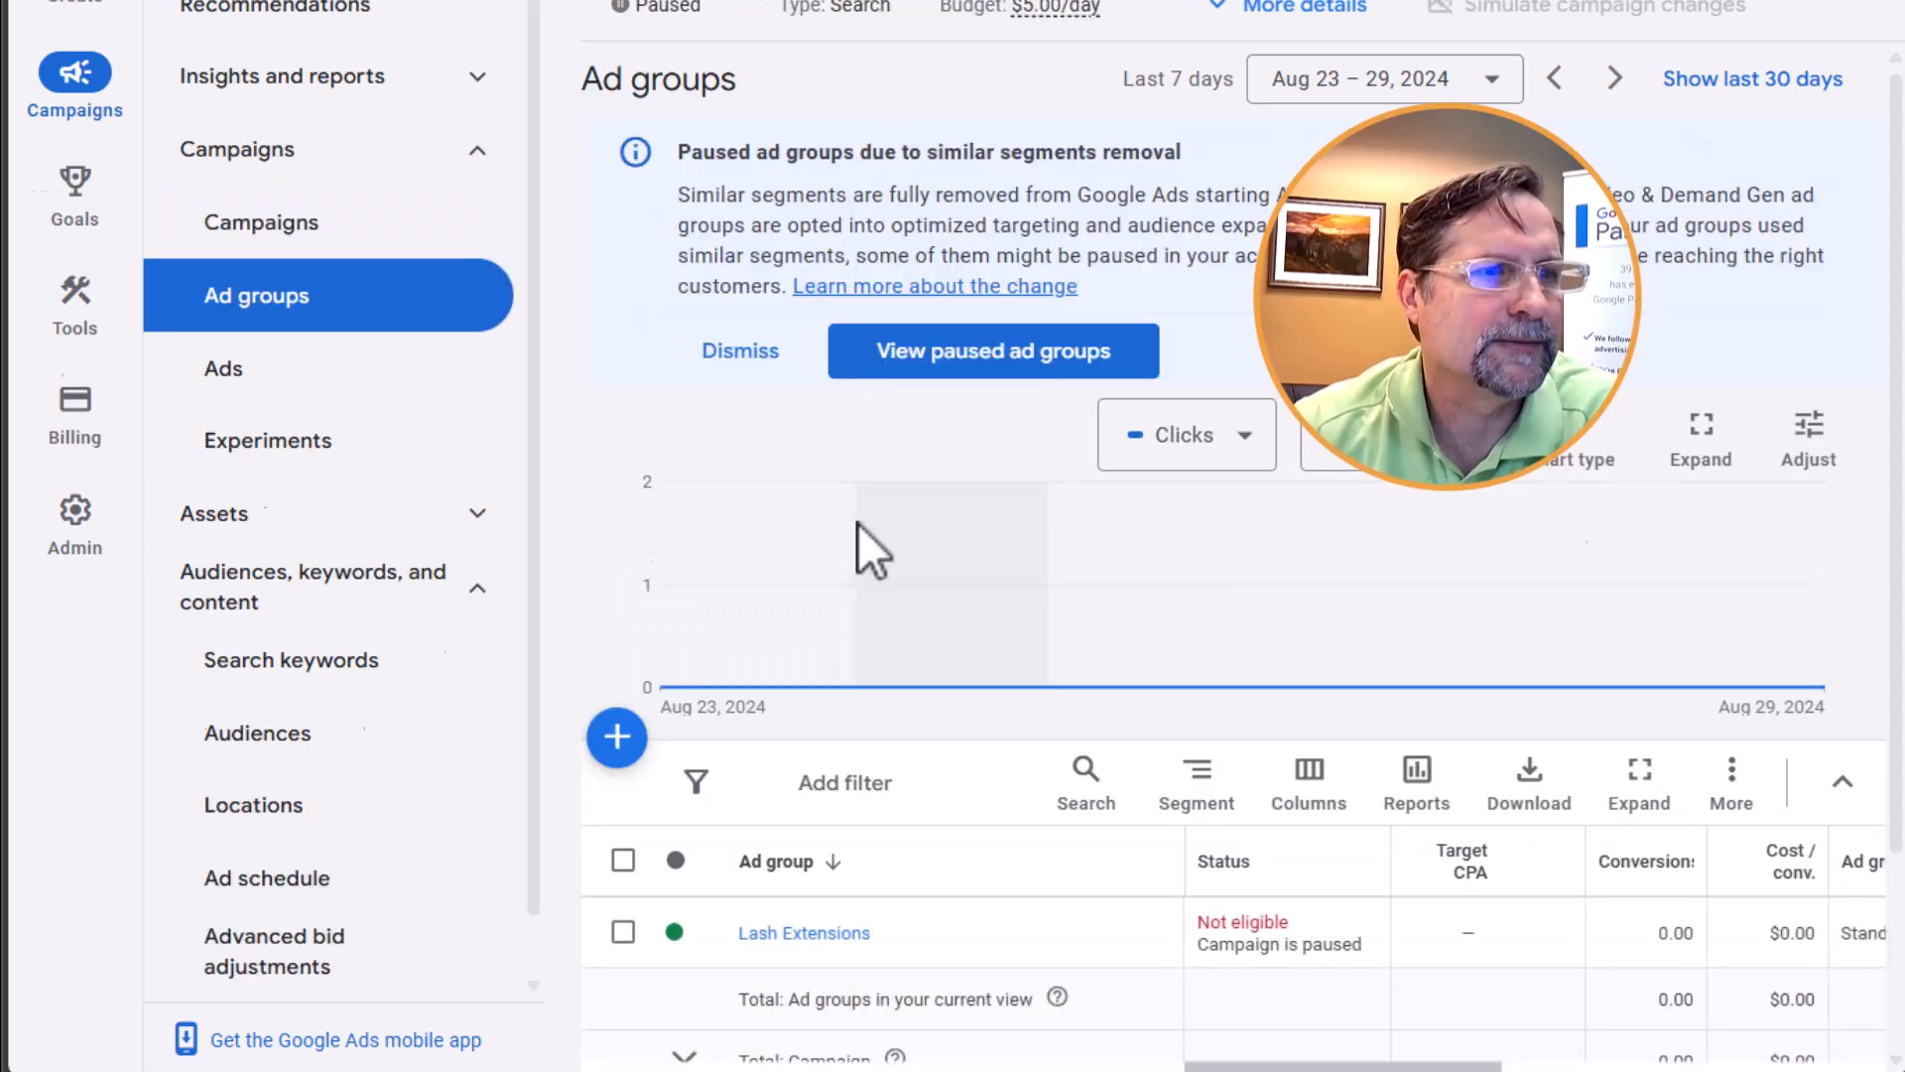
scroll(794, 1032, "down", 3)
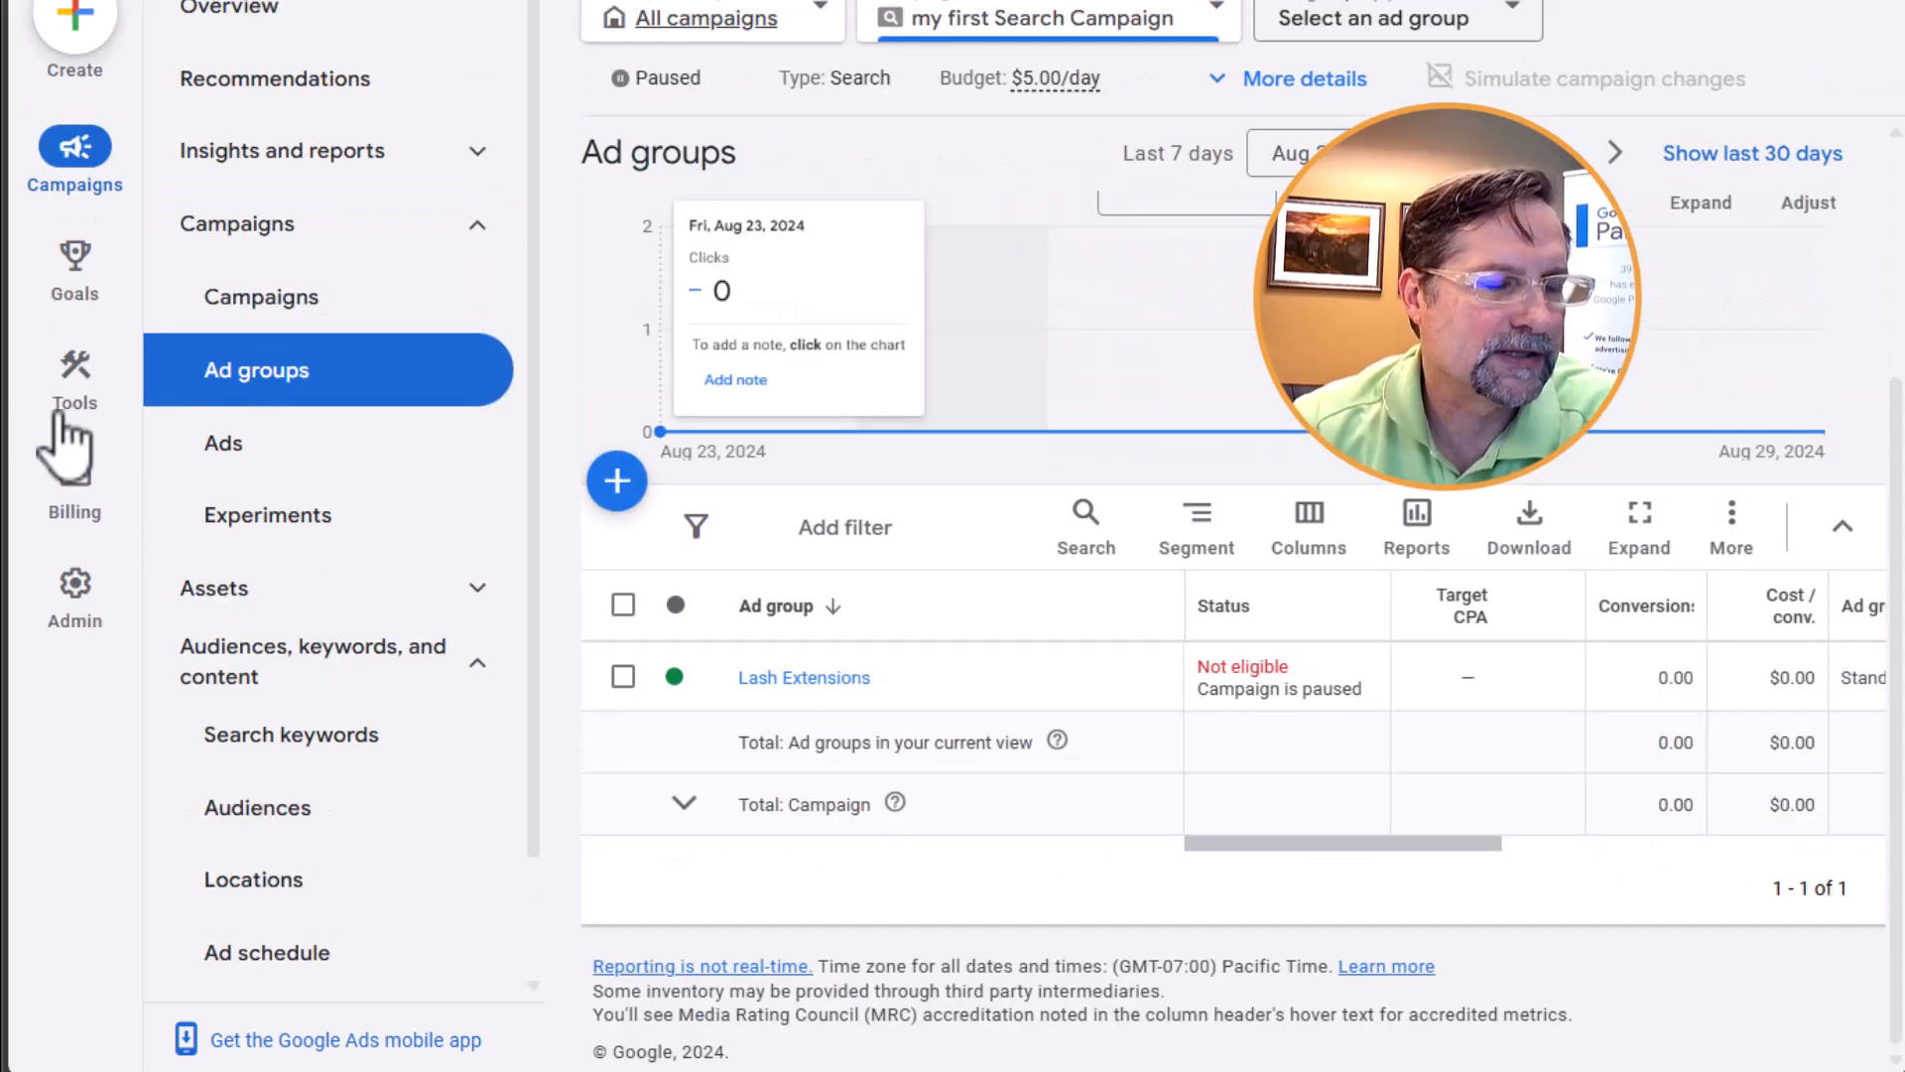
left_click(806, 679)
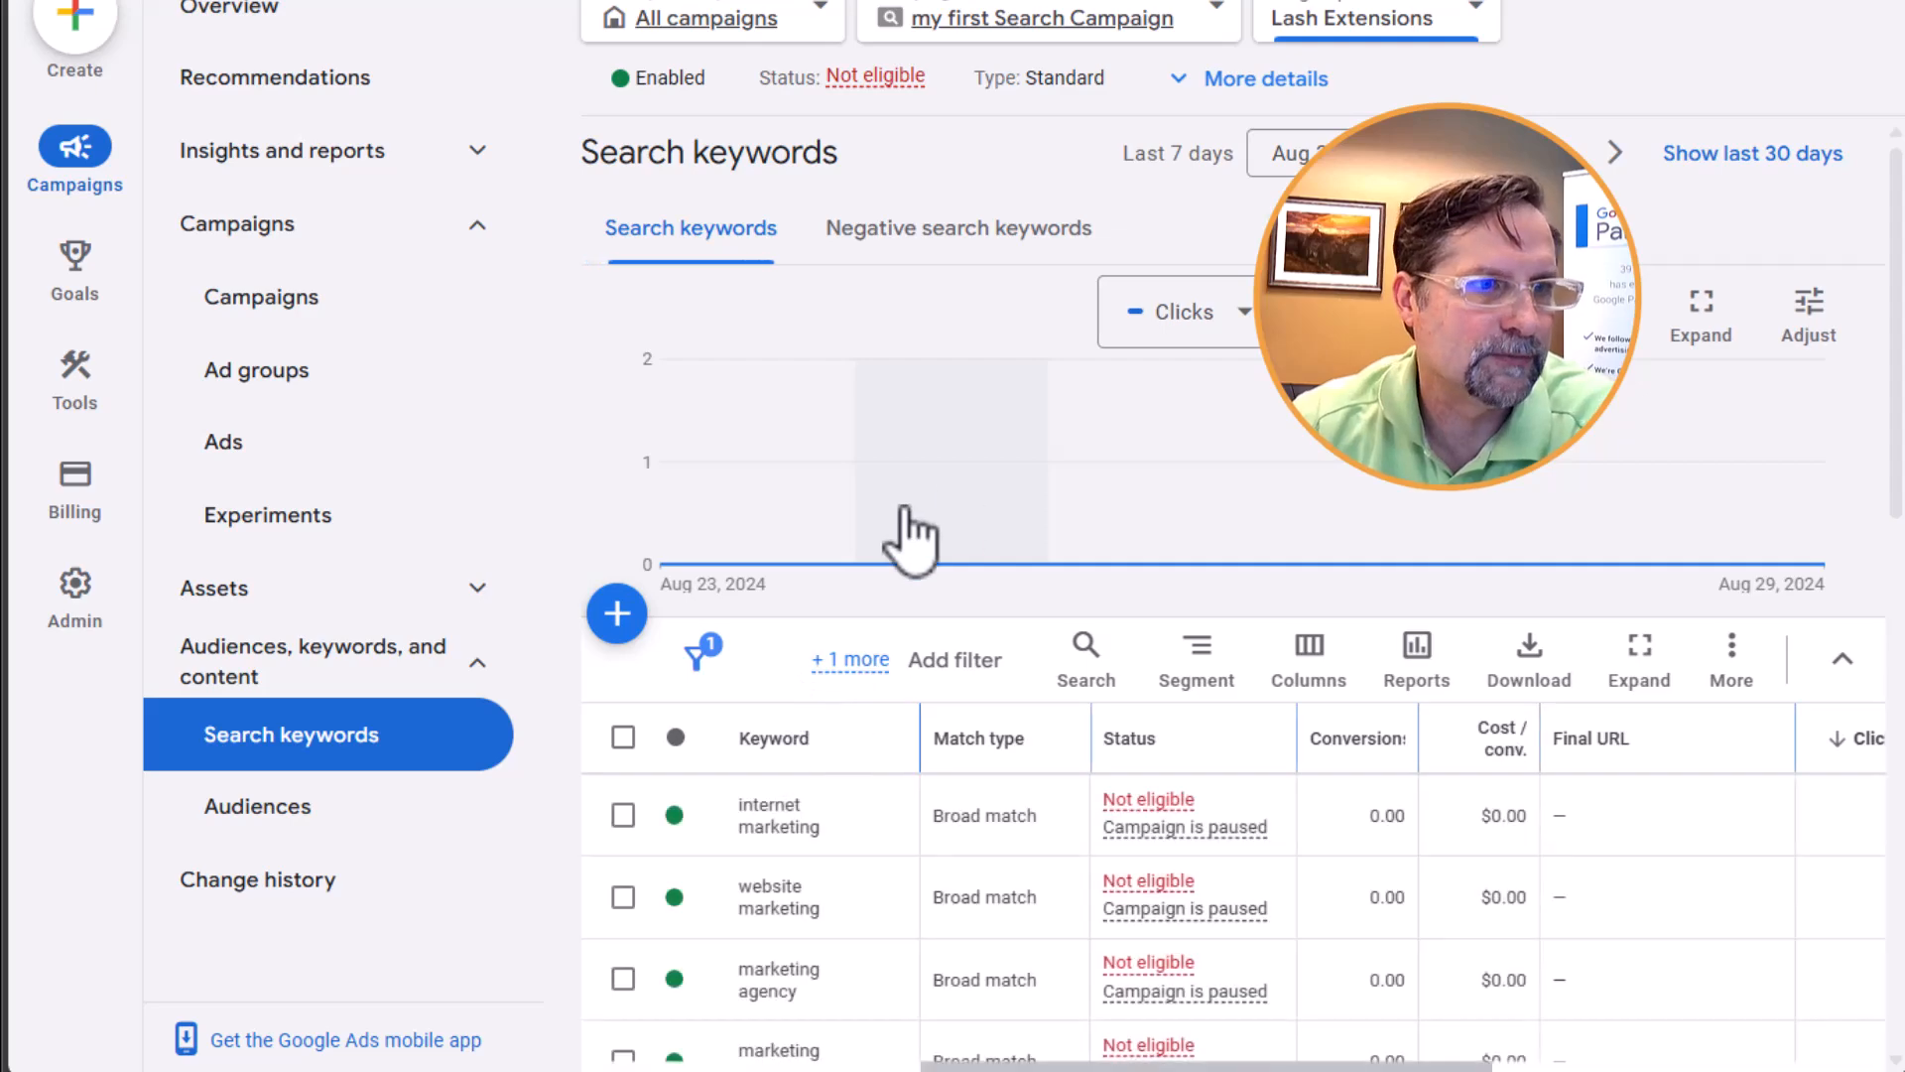
scroll(901, 532, "down", 8)
Duplicate all keywords of the Lash Extensions ad group as Exact match, keeping the original broad match keywords
left_click(625, 165)
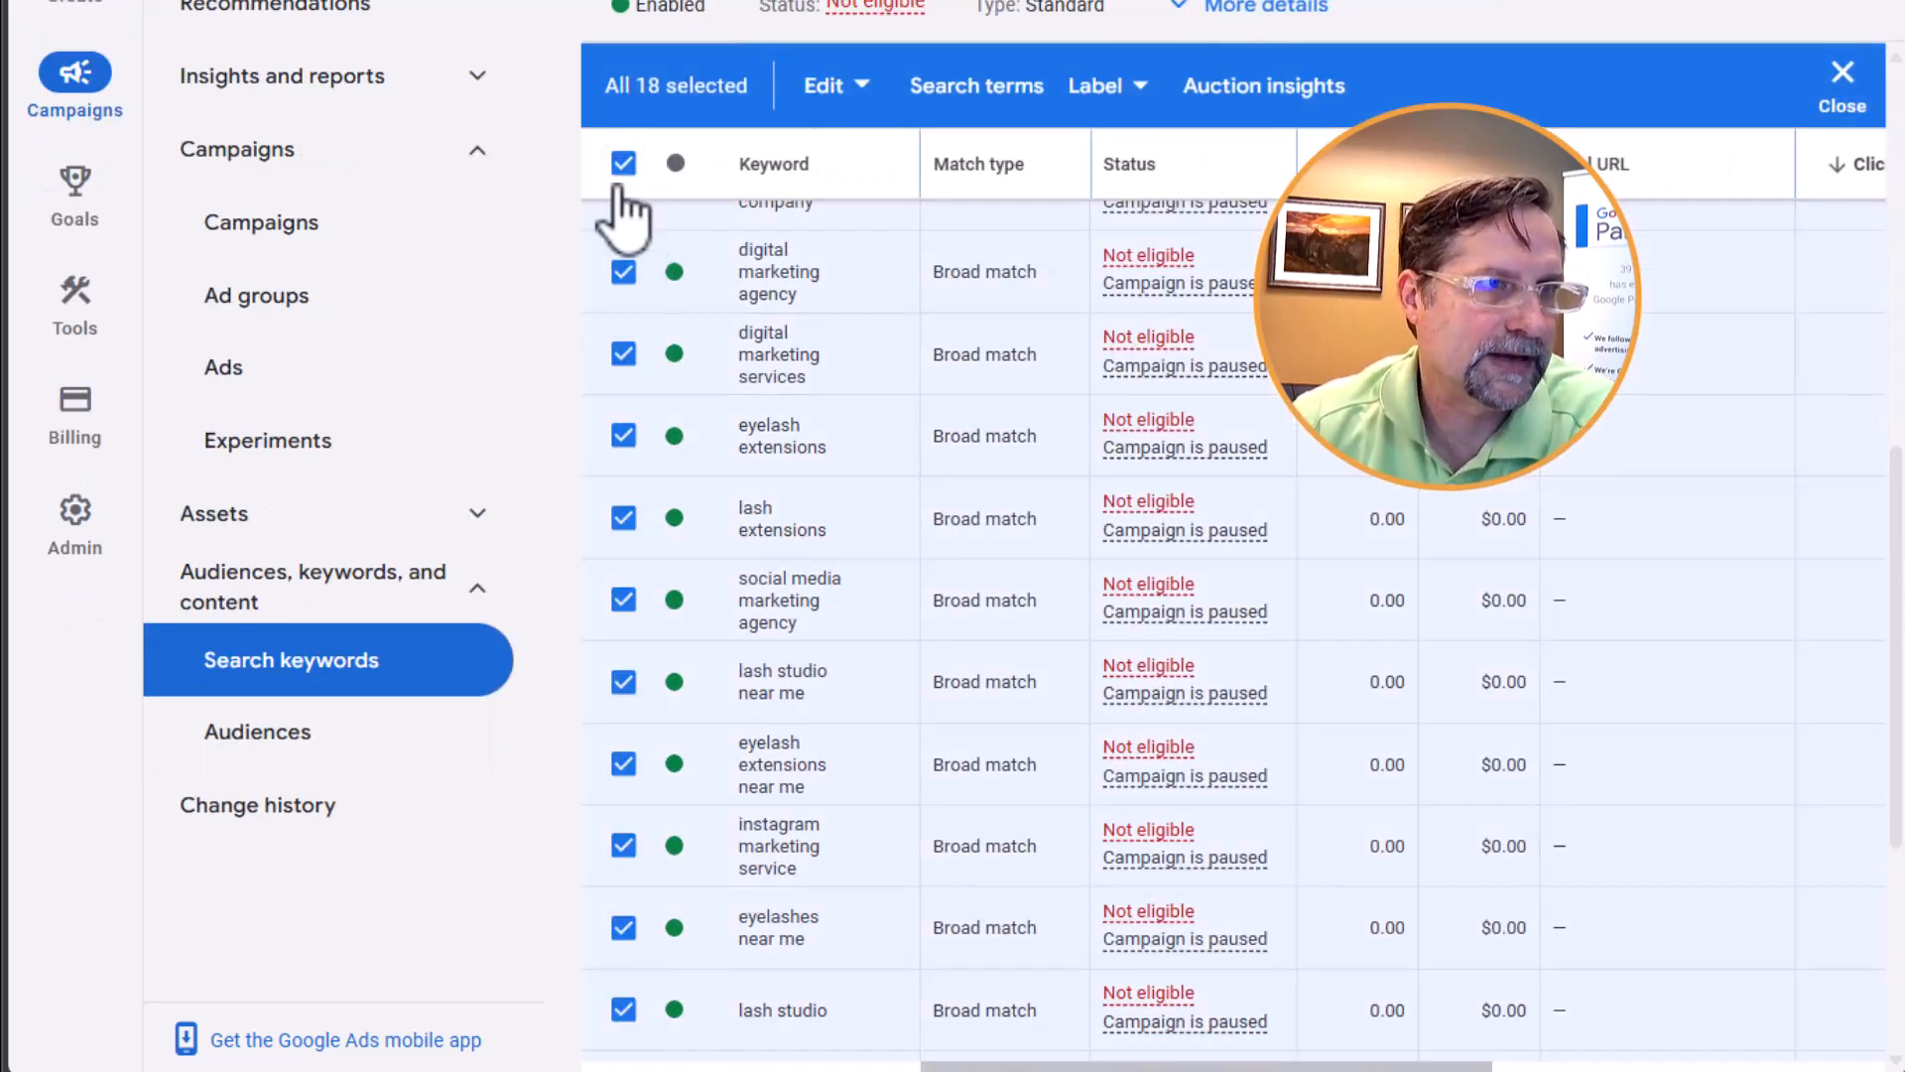
left_click(860, 99)
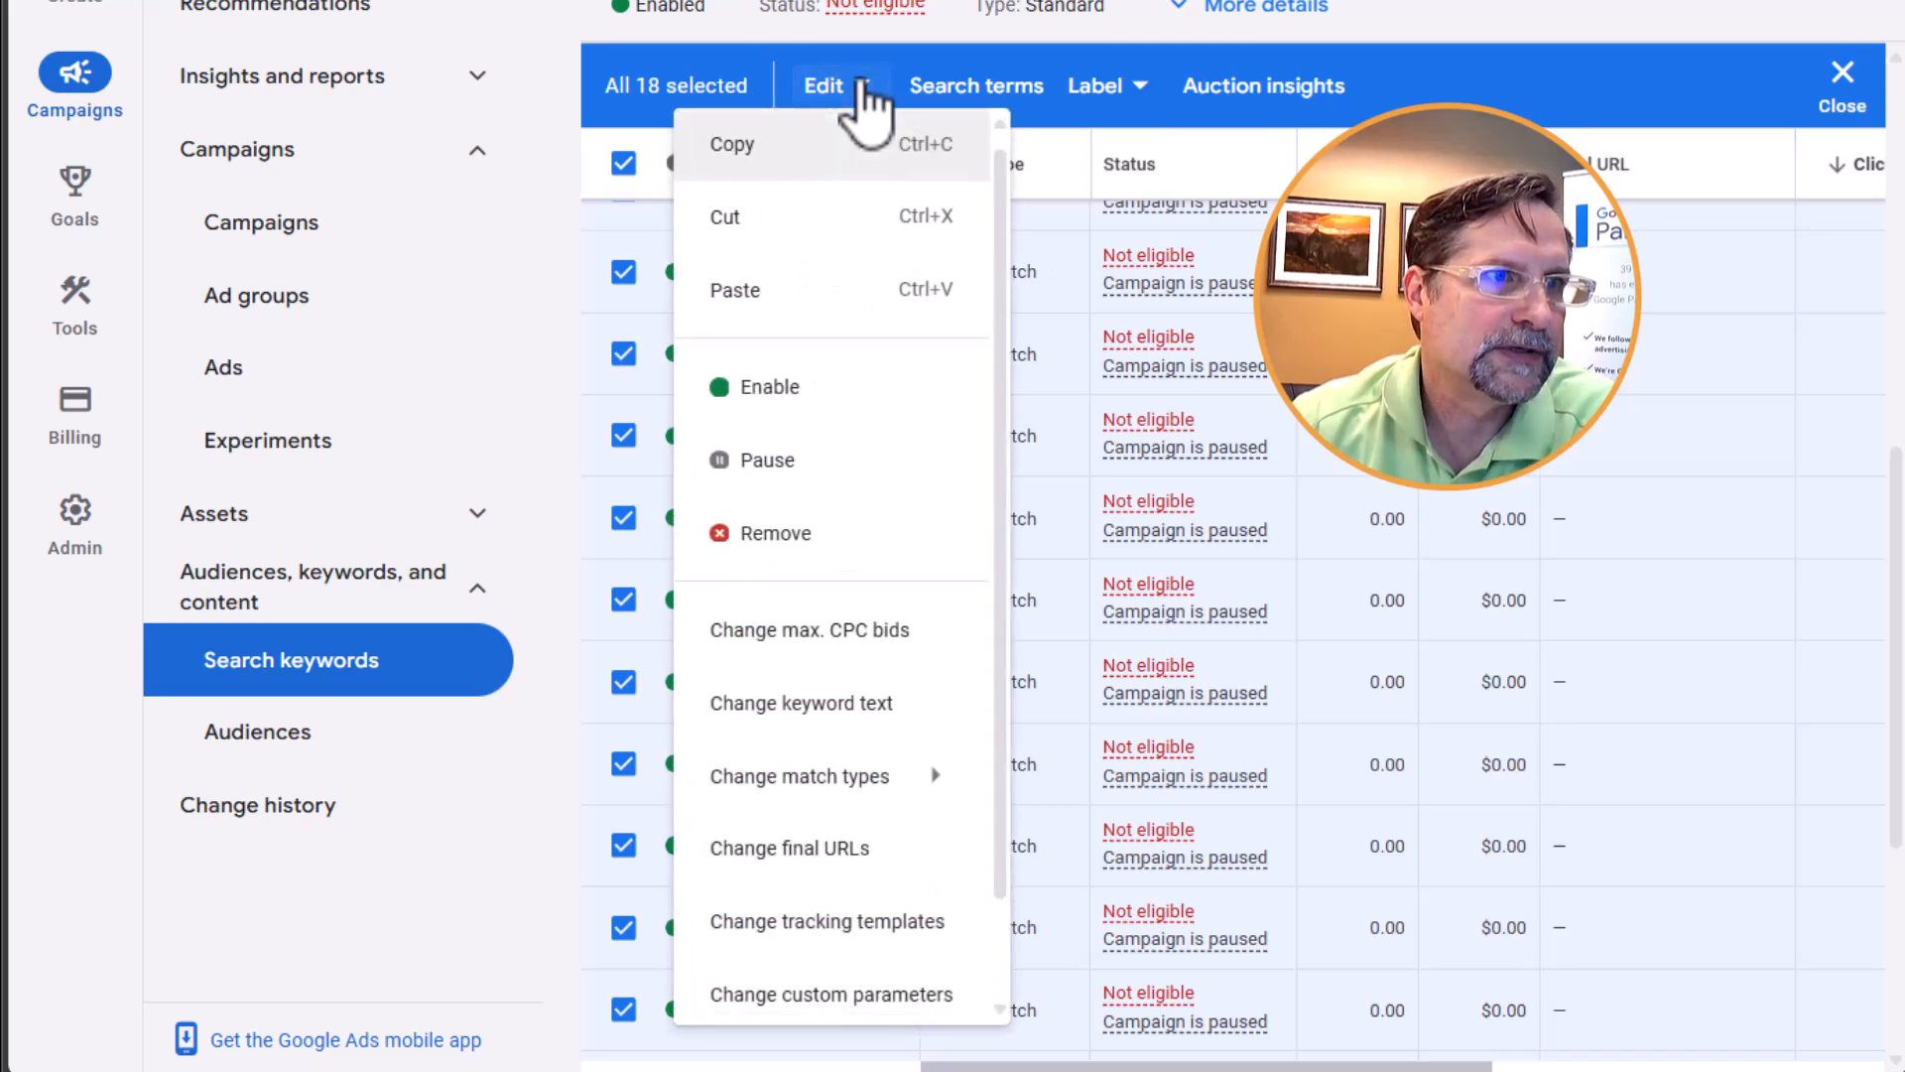
mouse_move(819, 789)
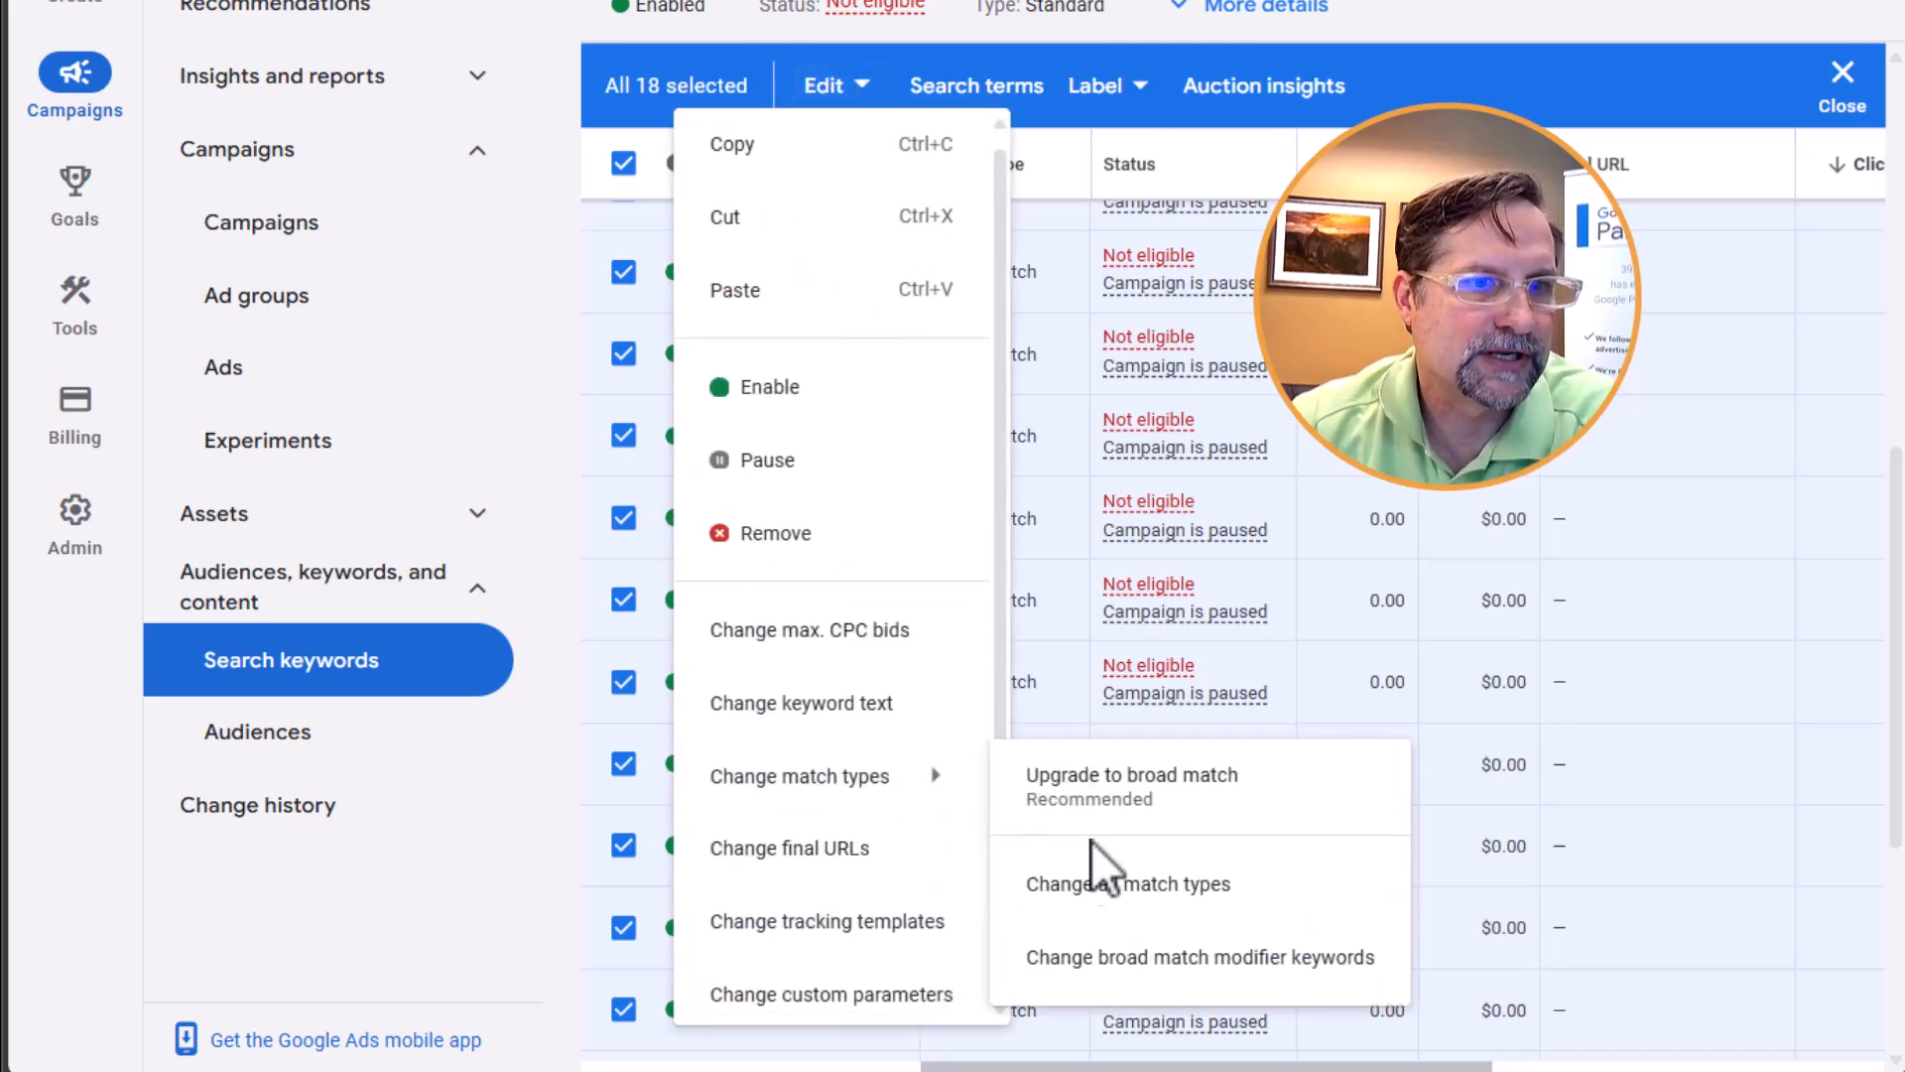
left_click(1104, 901)
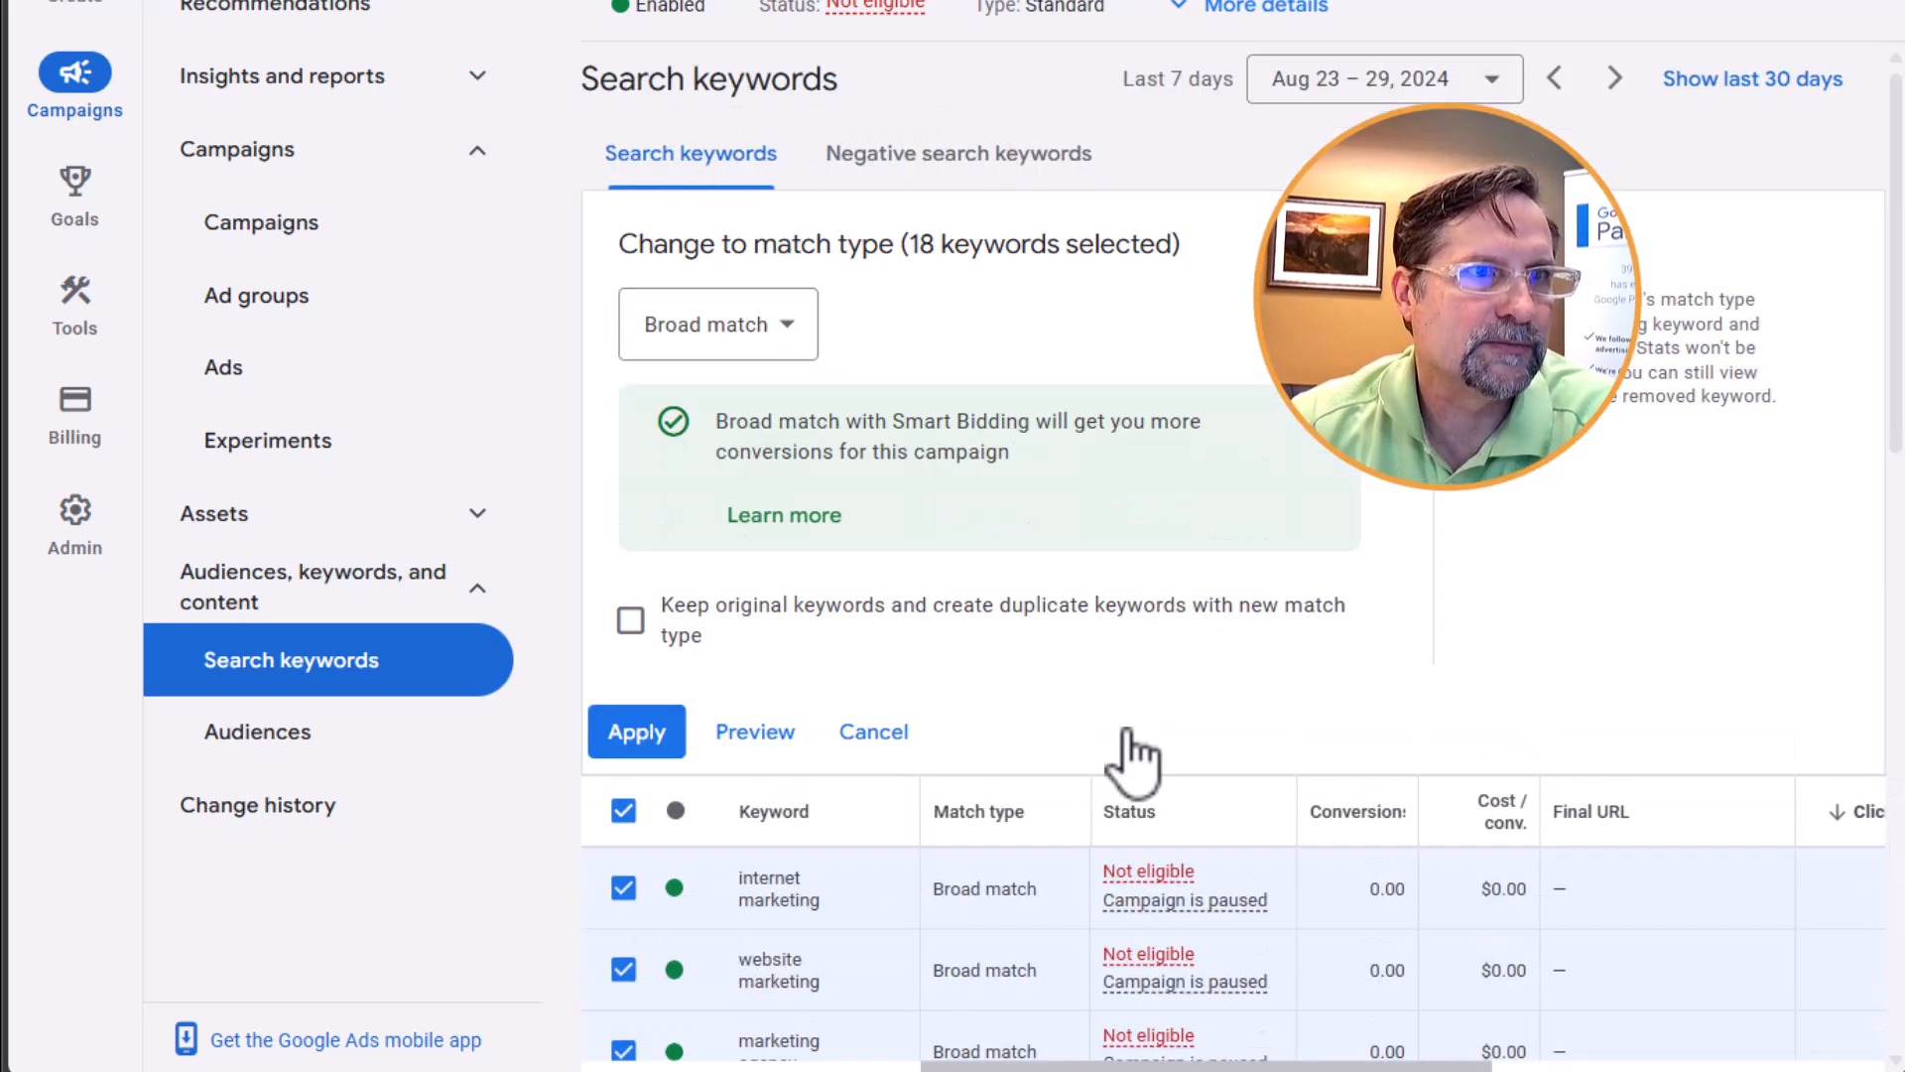
left_click(631, 621)
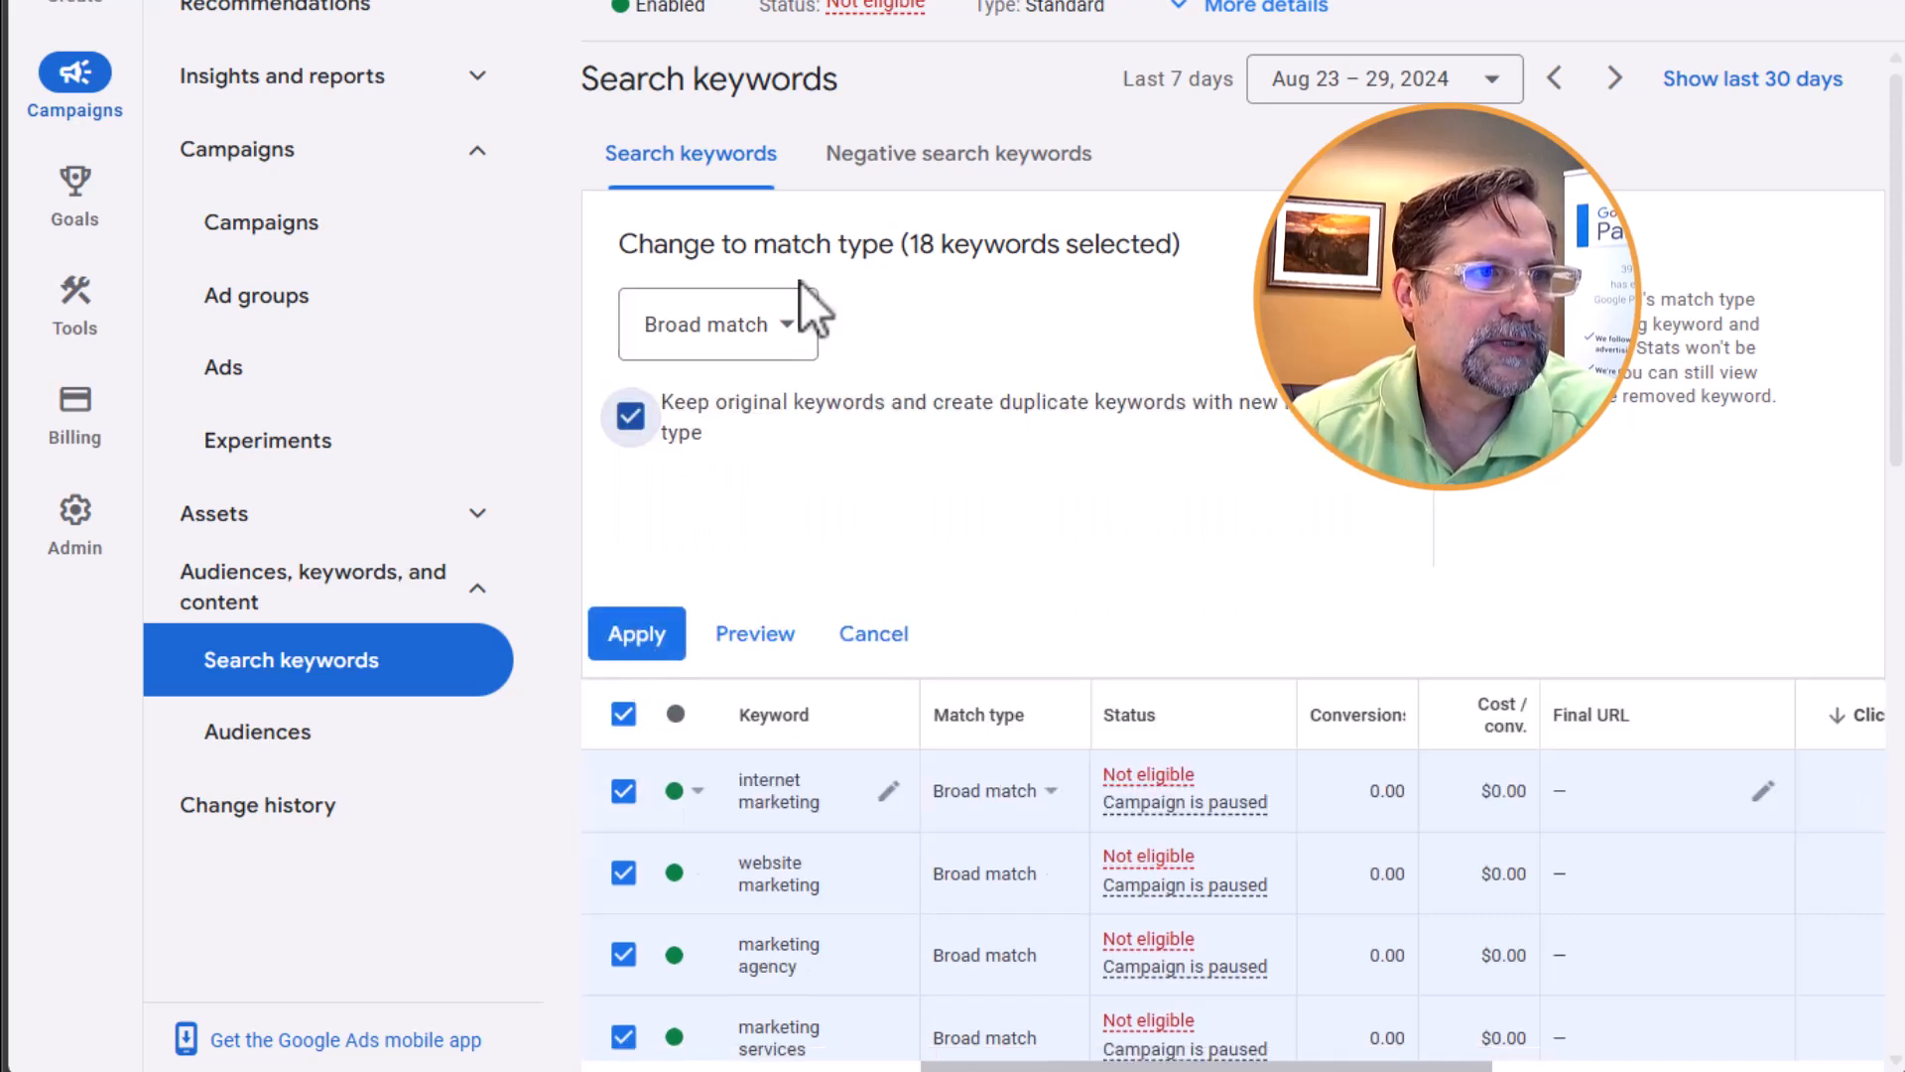
left_click(779, 333)
left_click(726, 427)
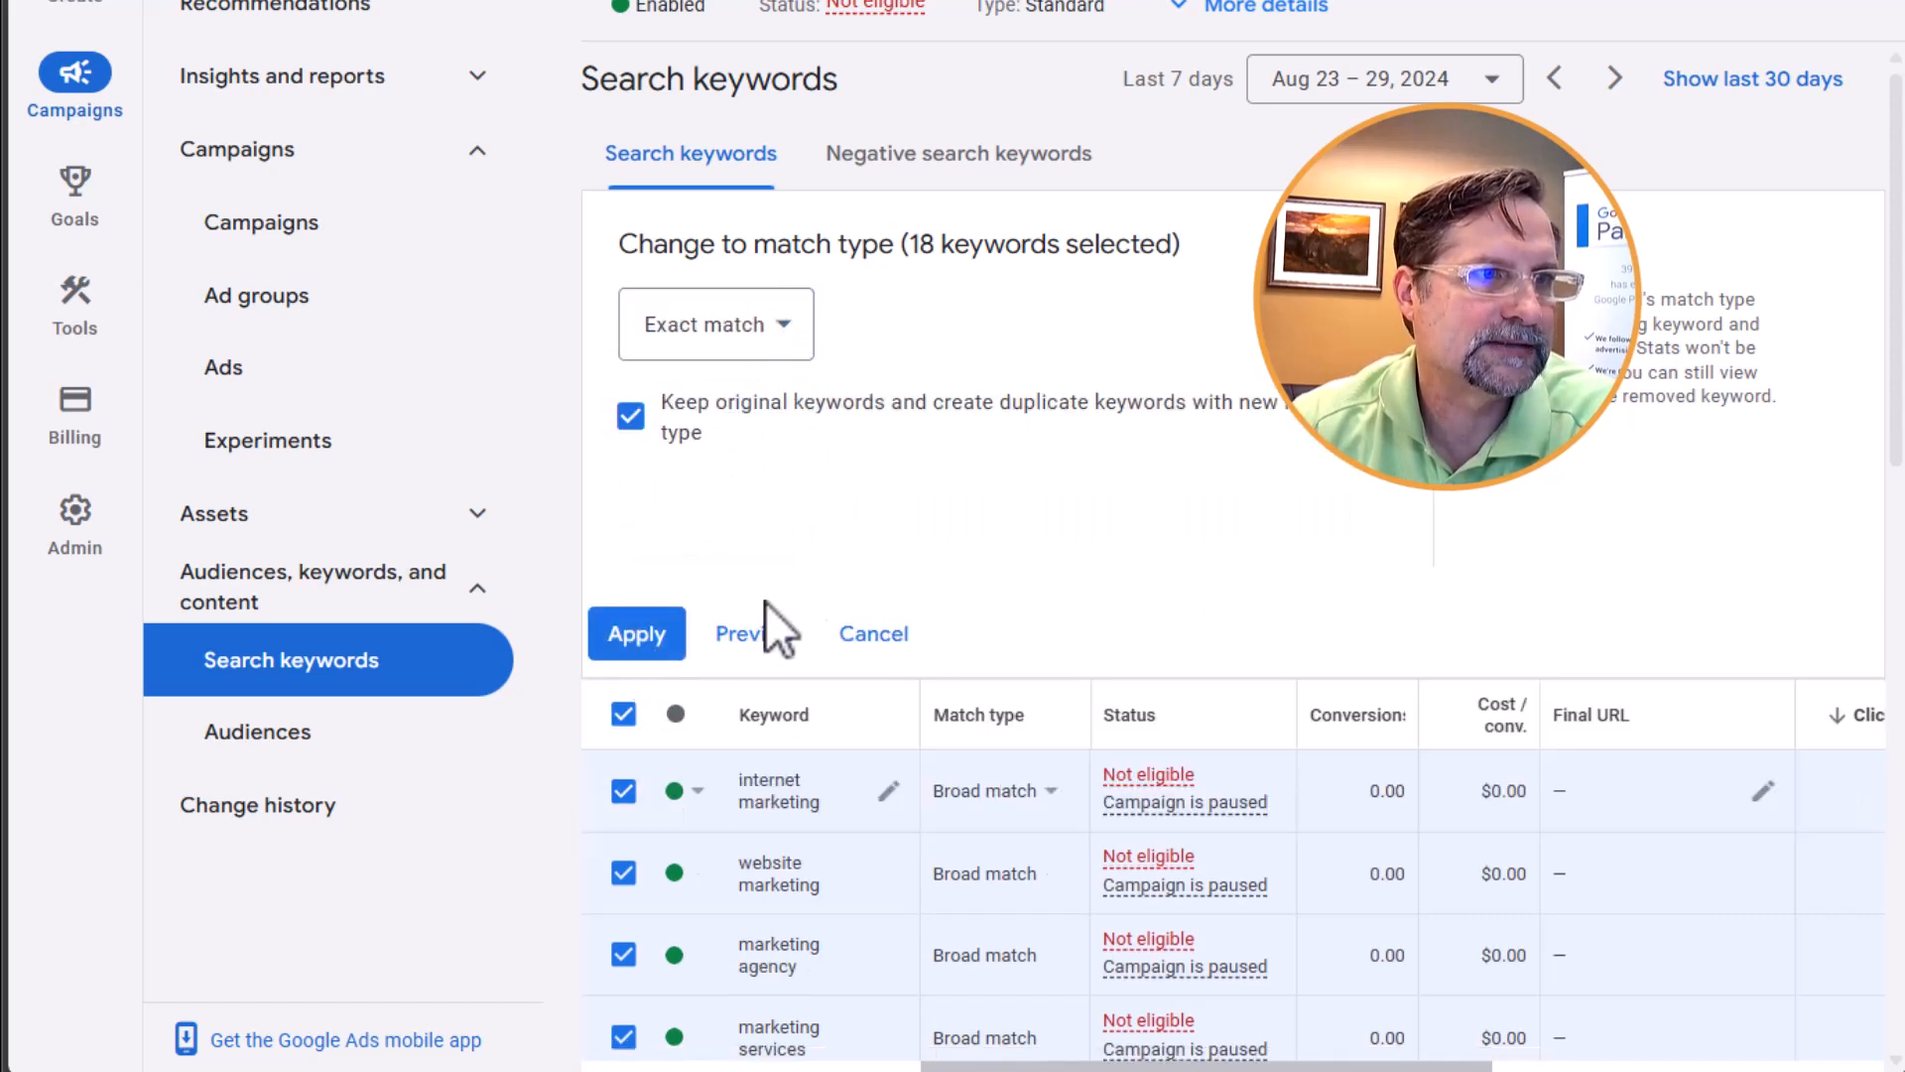
left_click(640, 638)
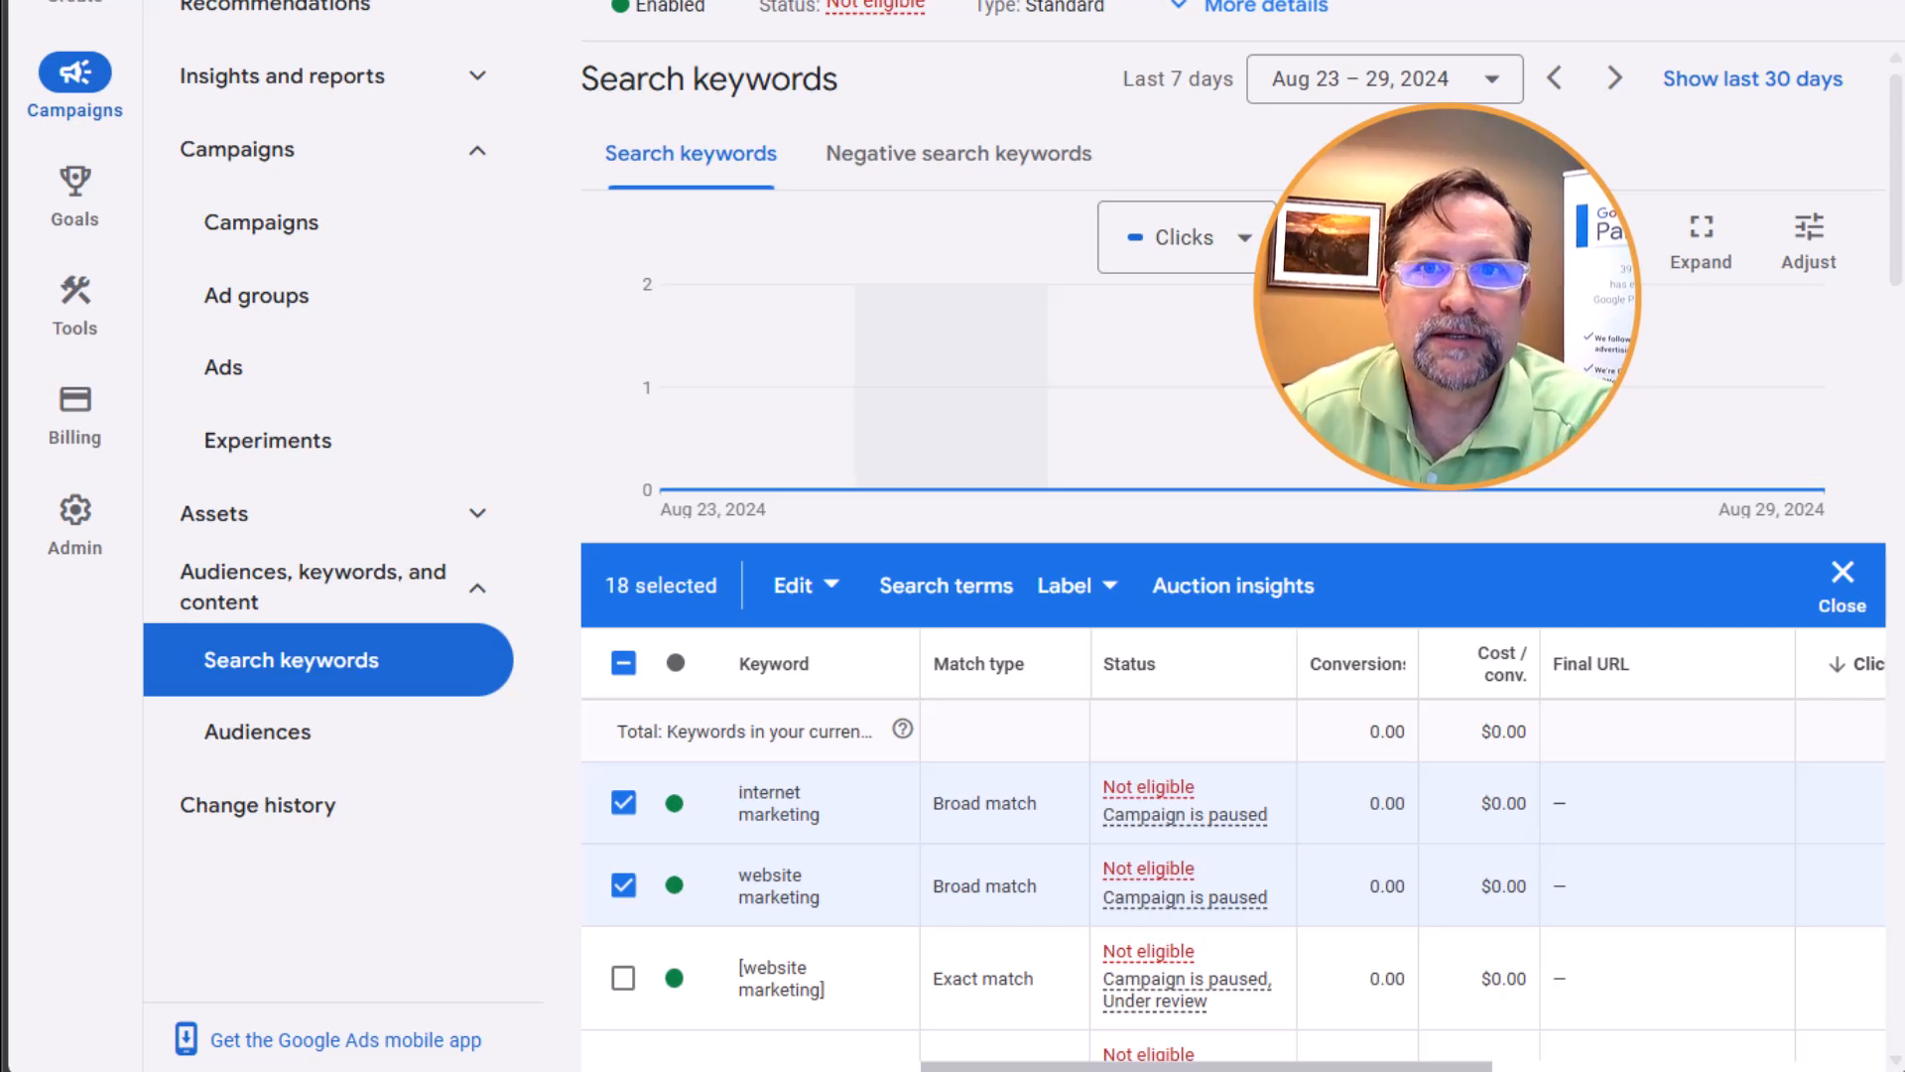
left_click(224, 367)
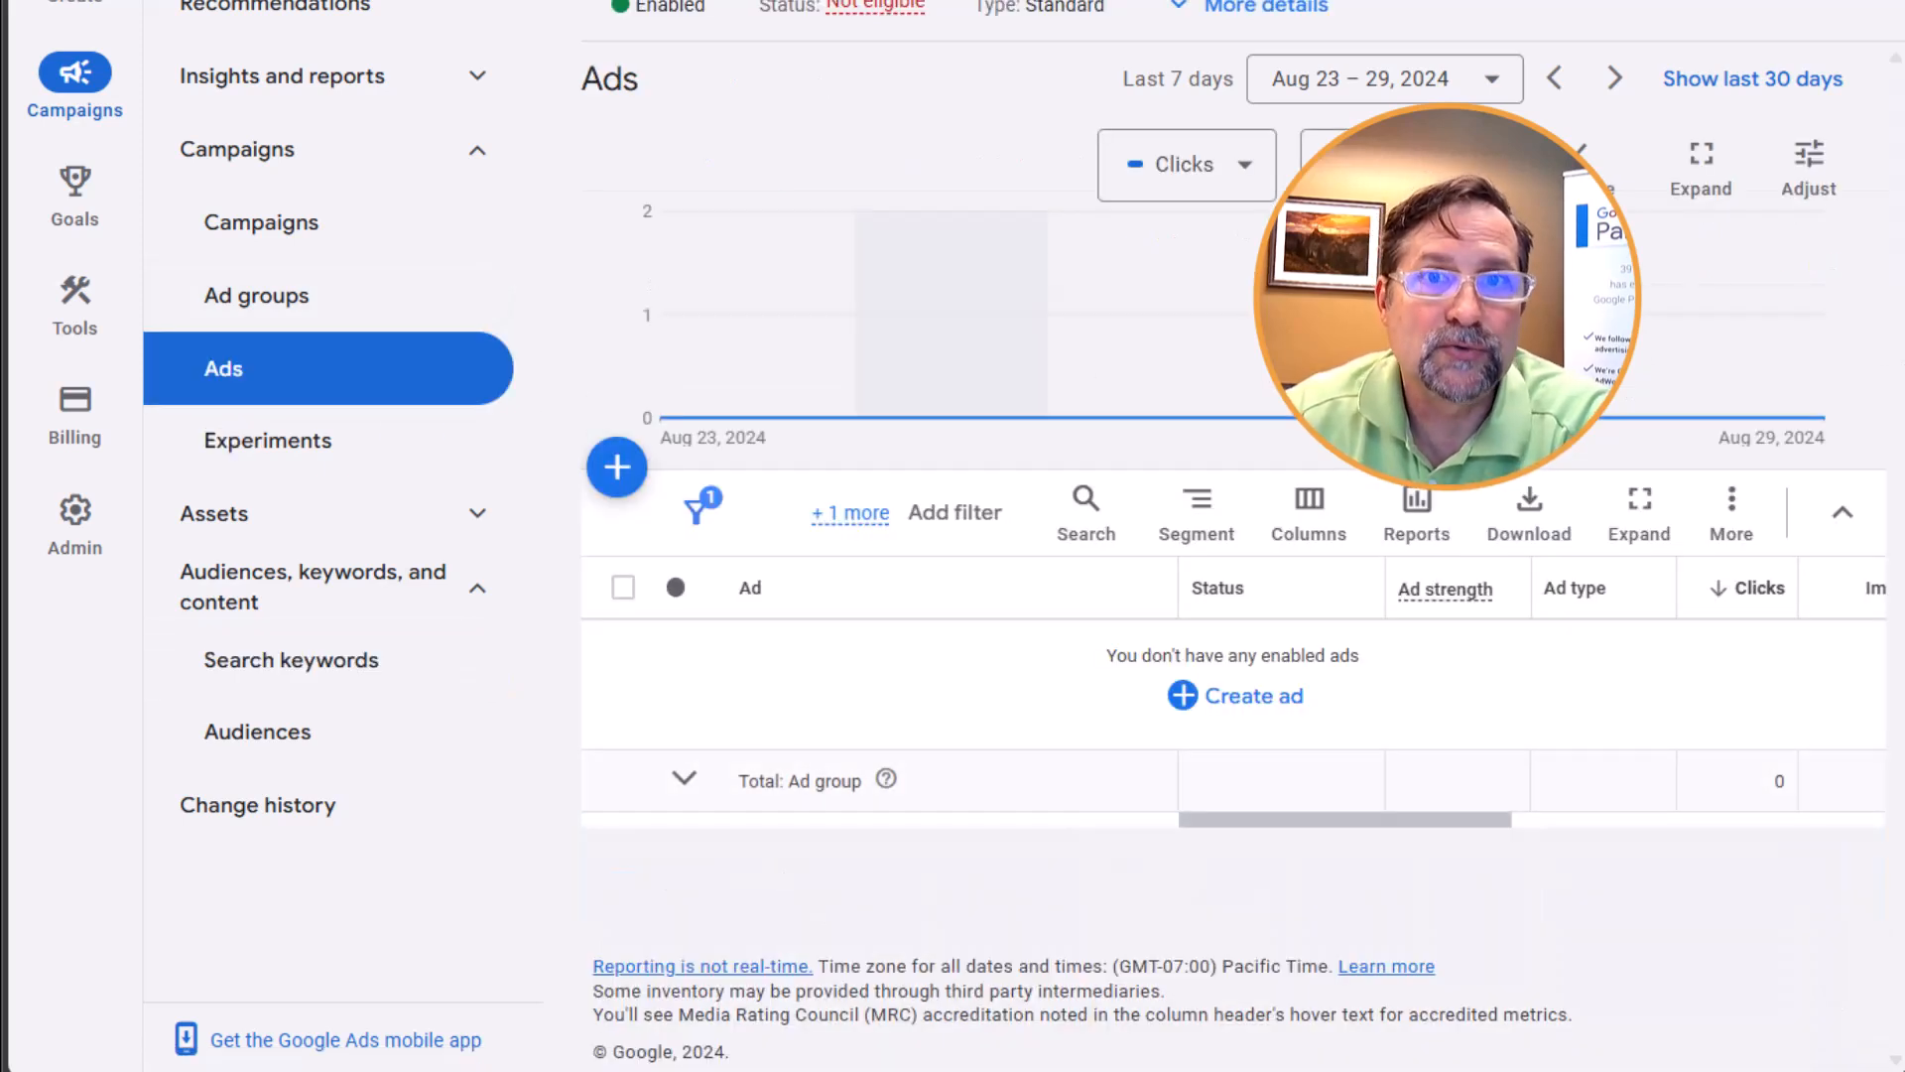
left_click(603, 478)
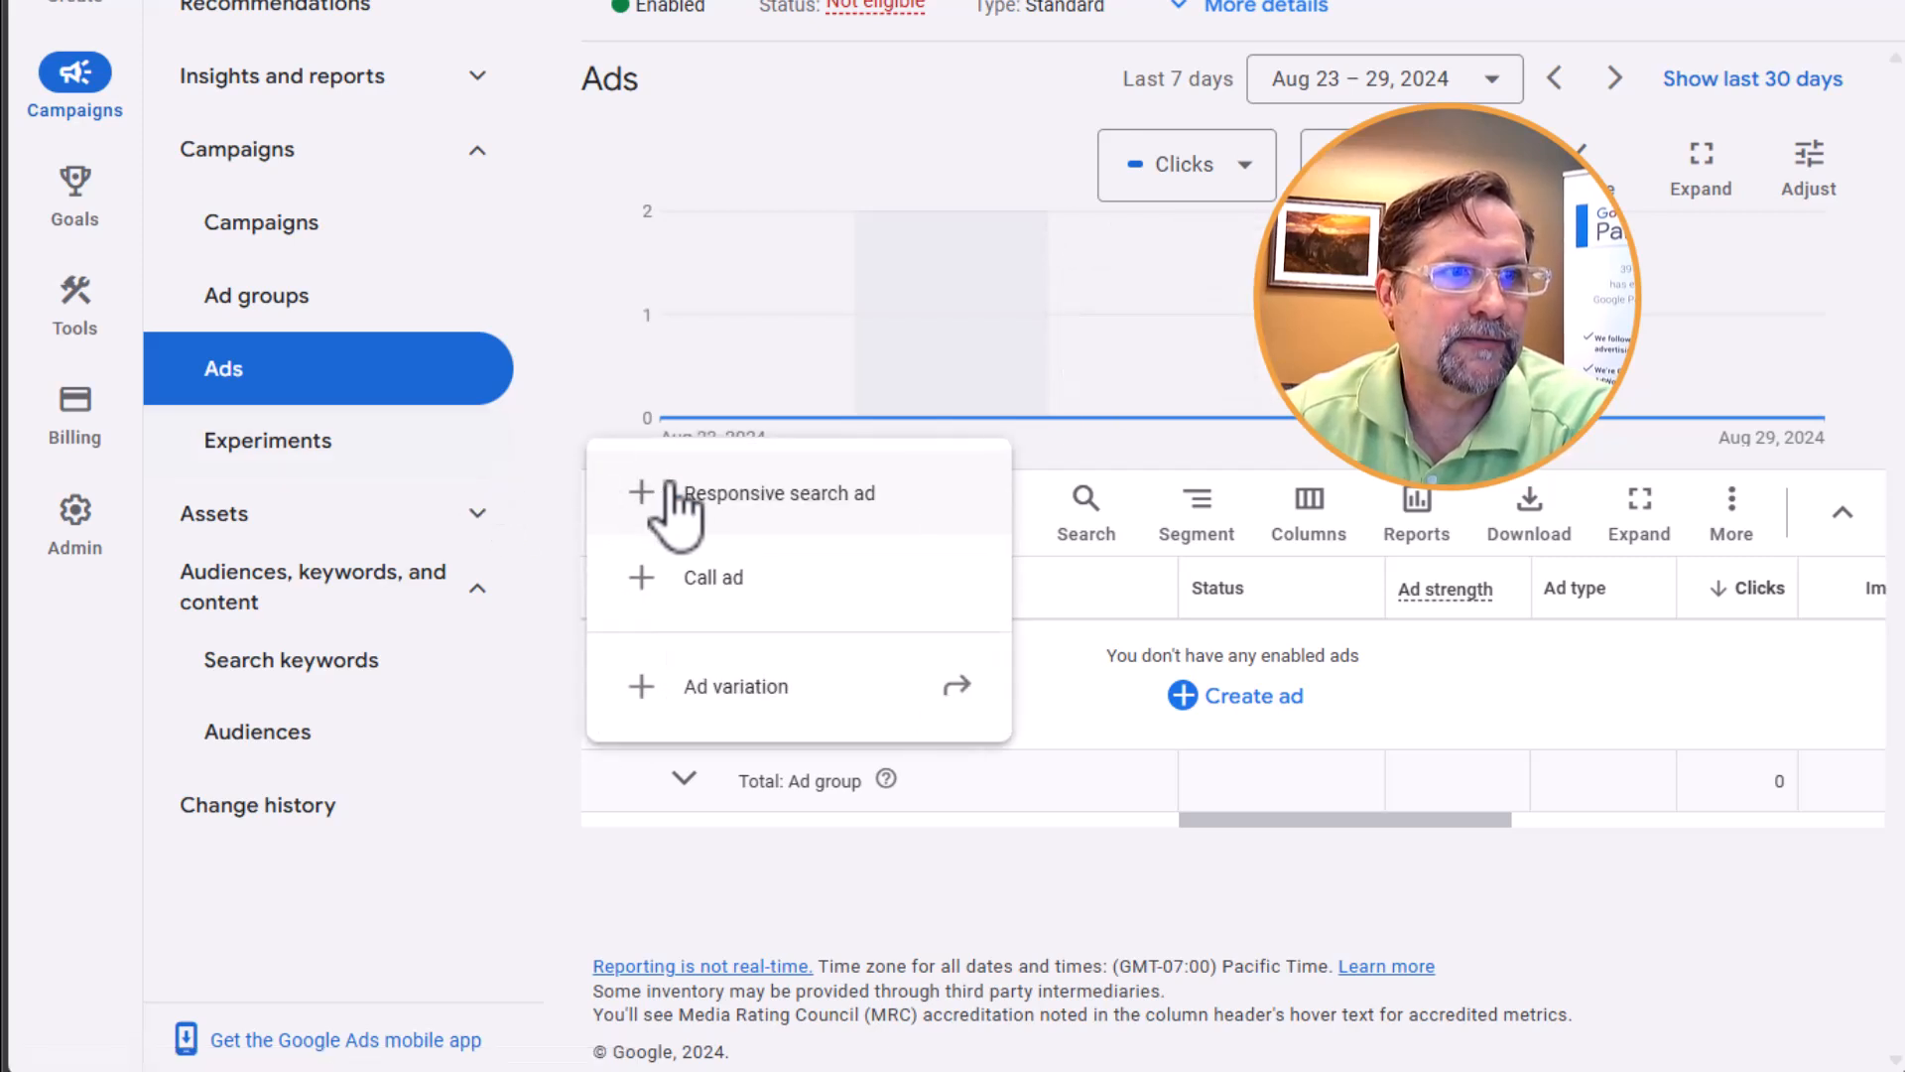
left_click(838, 493)
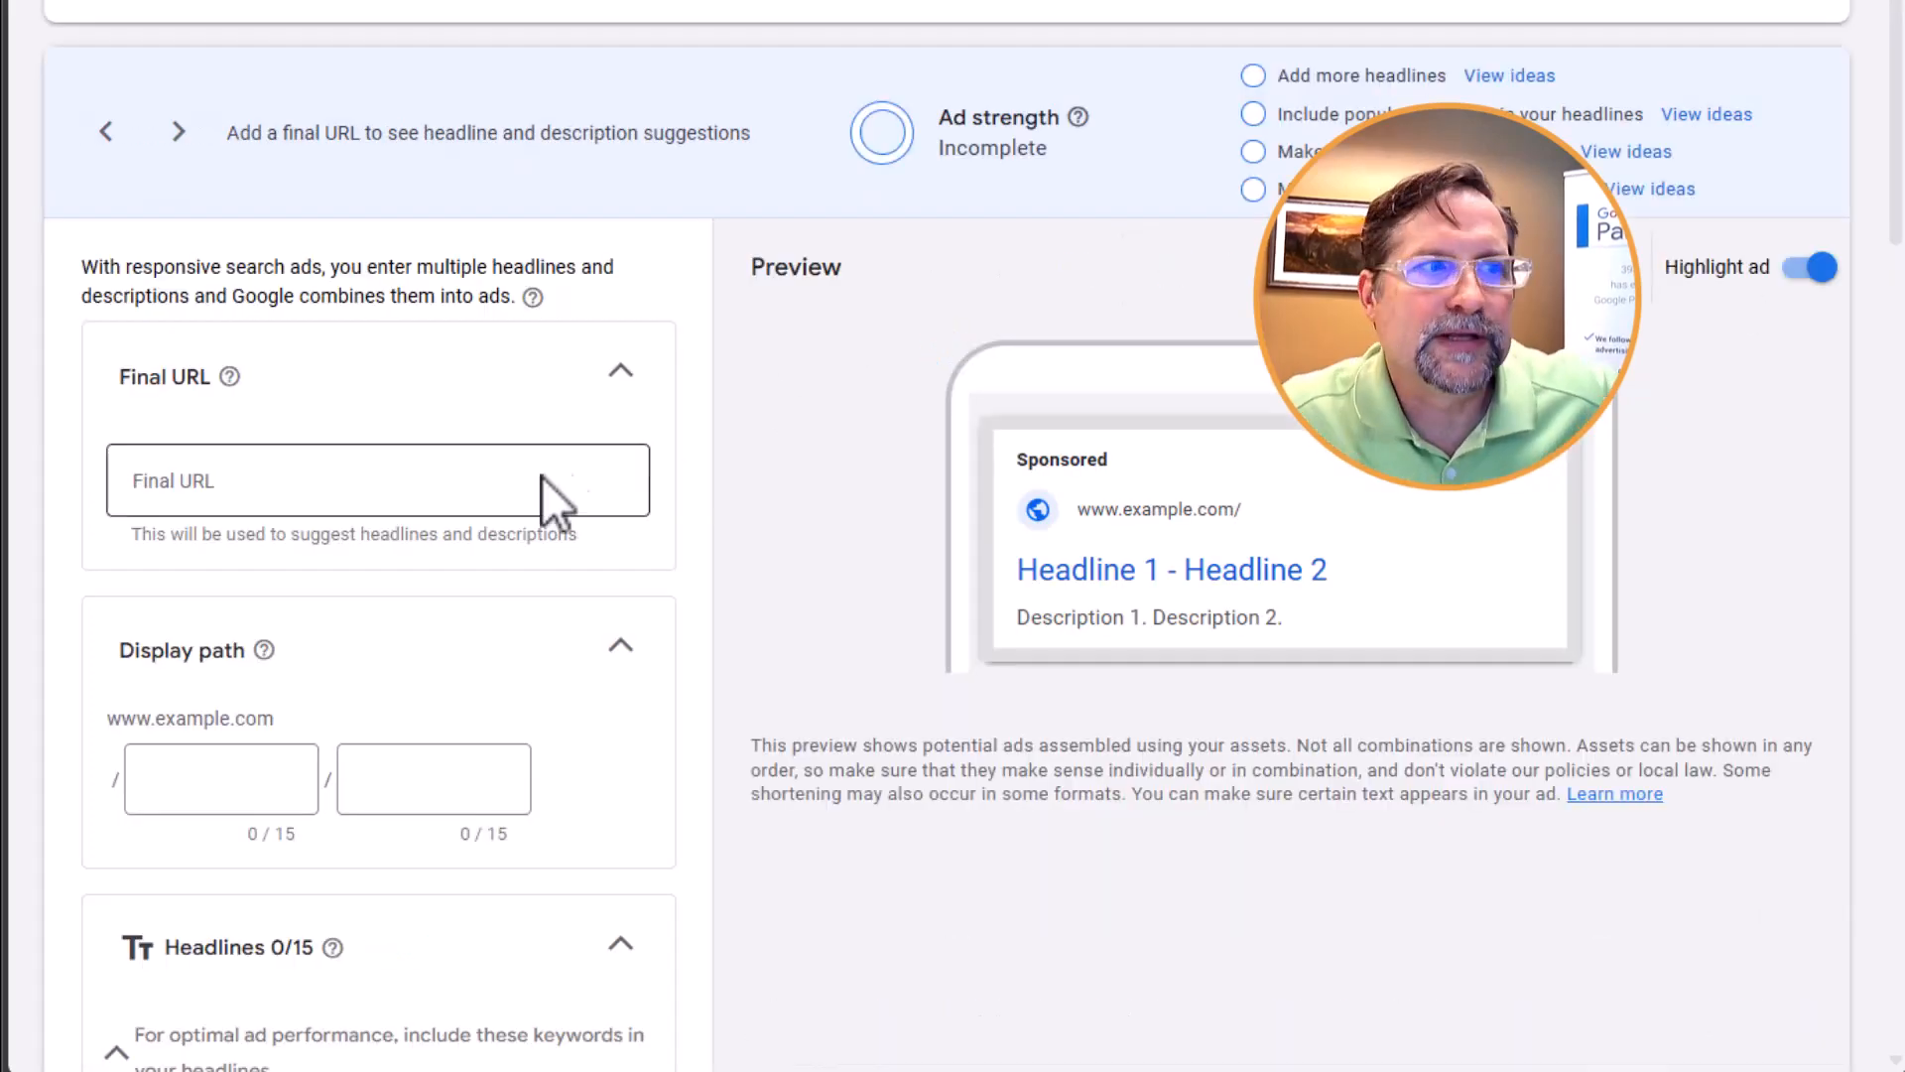
left_click(492, 484)
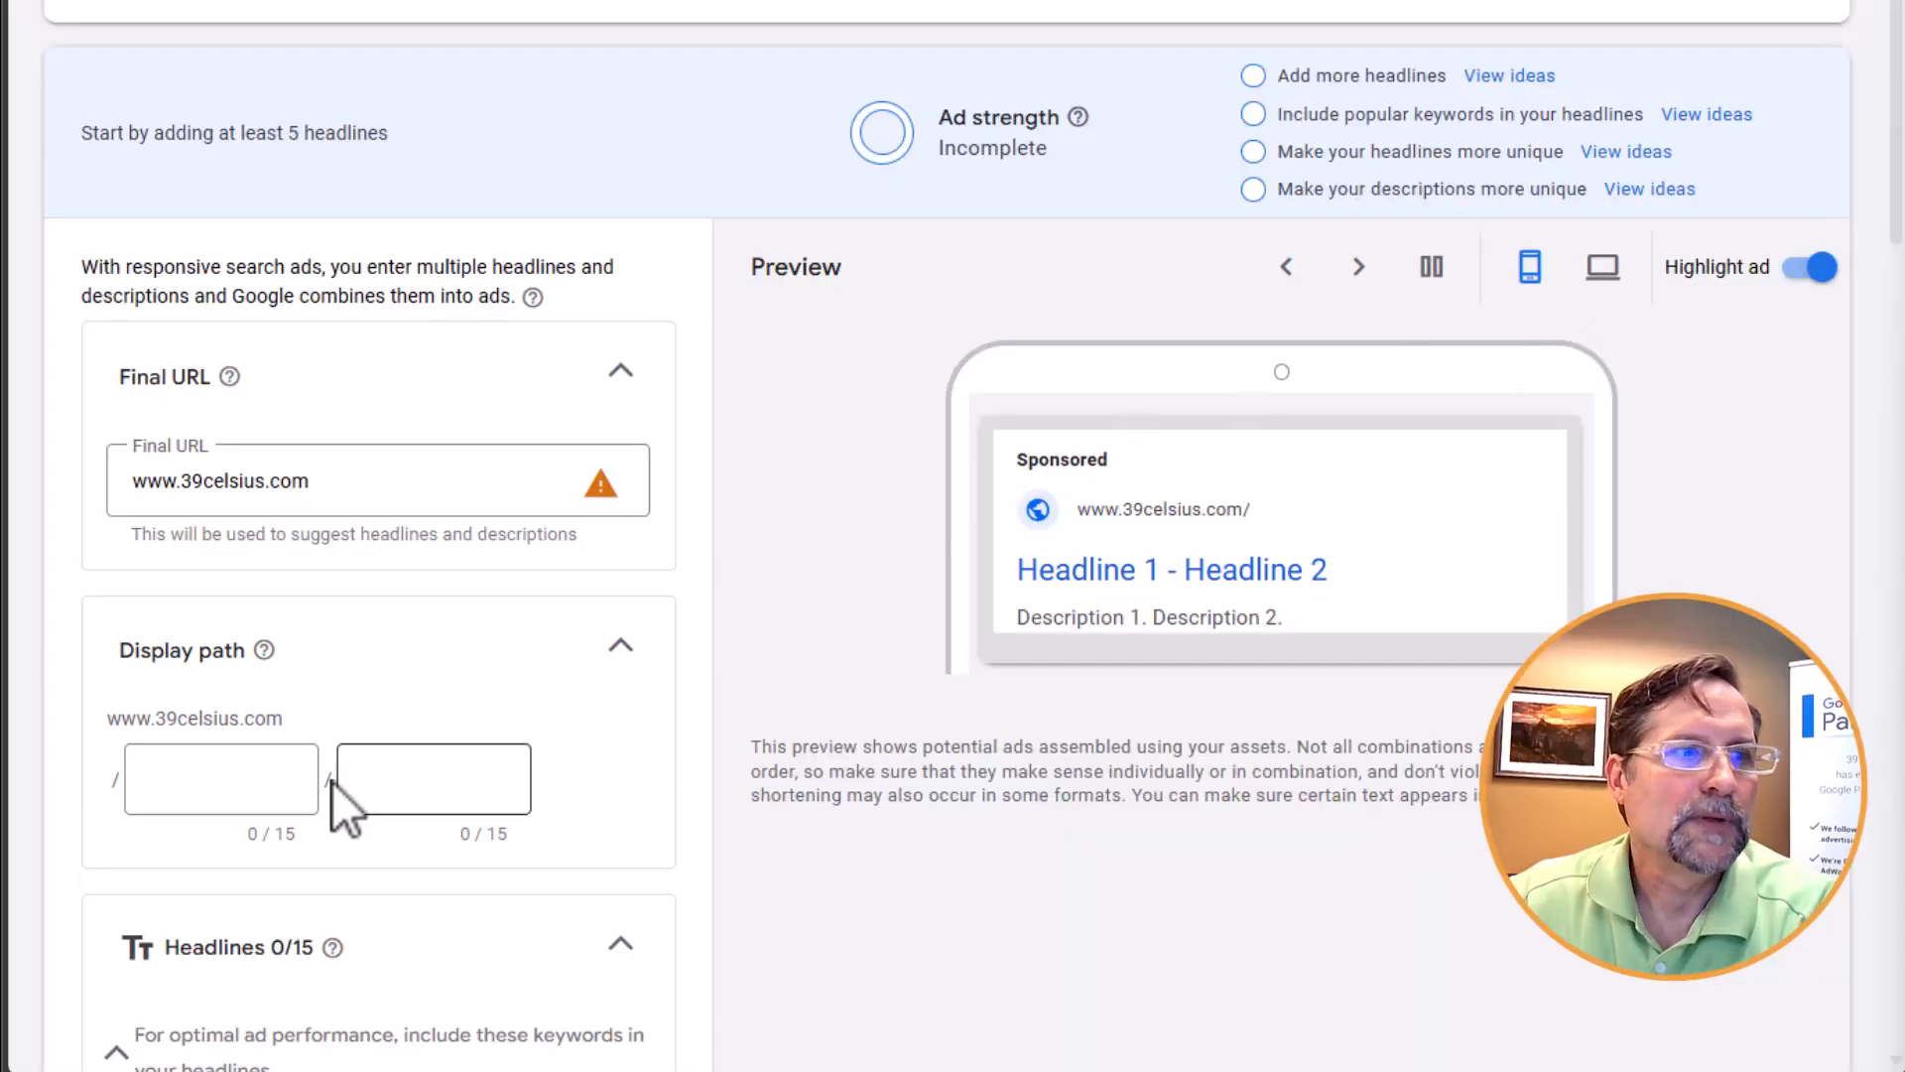
Set the ad's display path to "lush" in the first part and "lashes" in the second
scroll(343, 788, "down", 4)
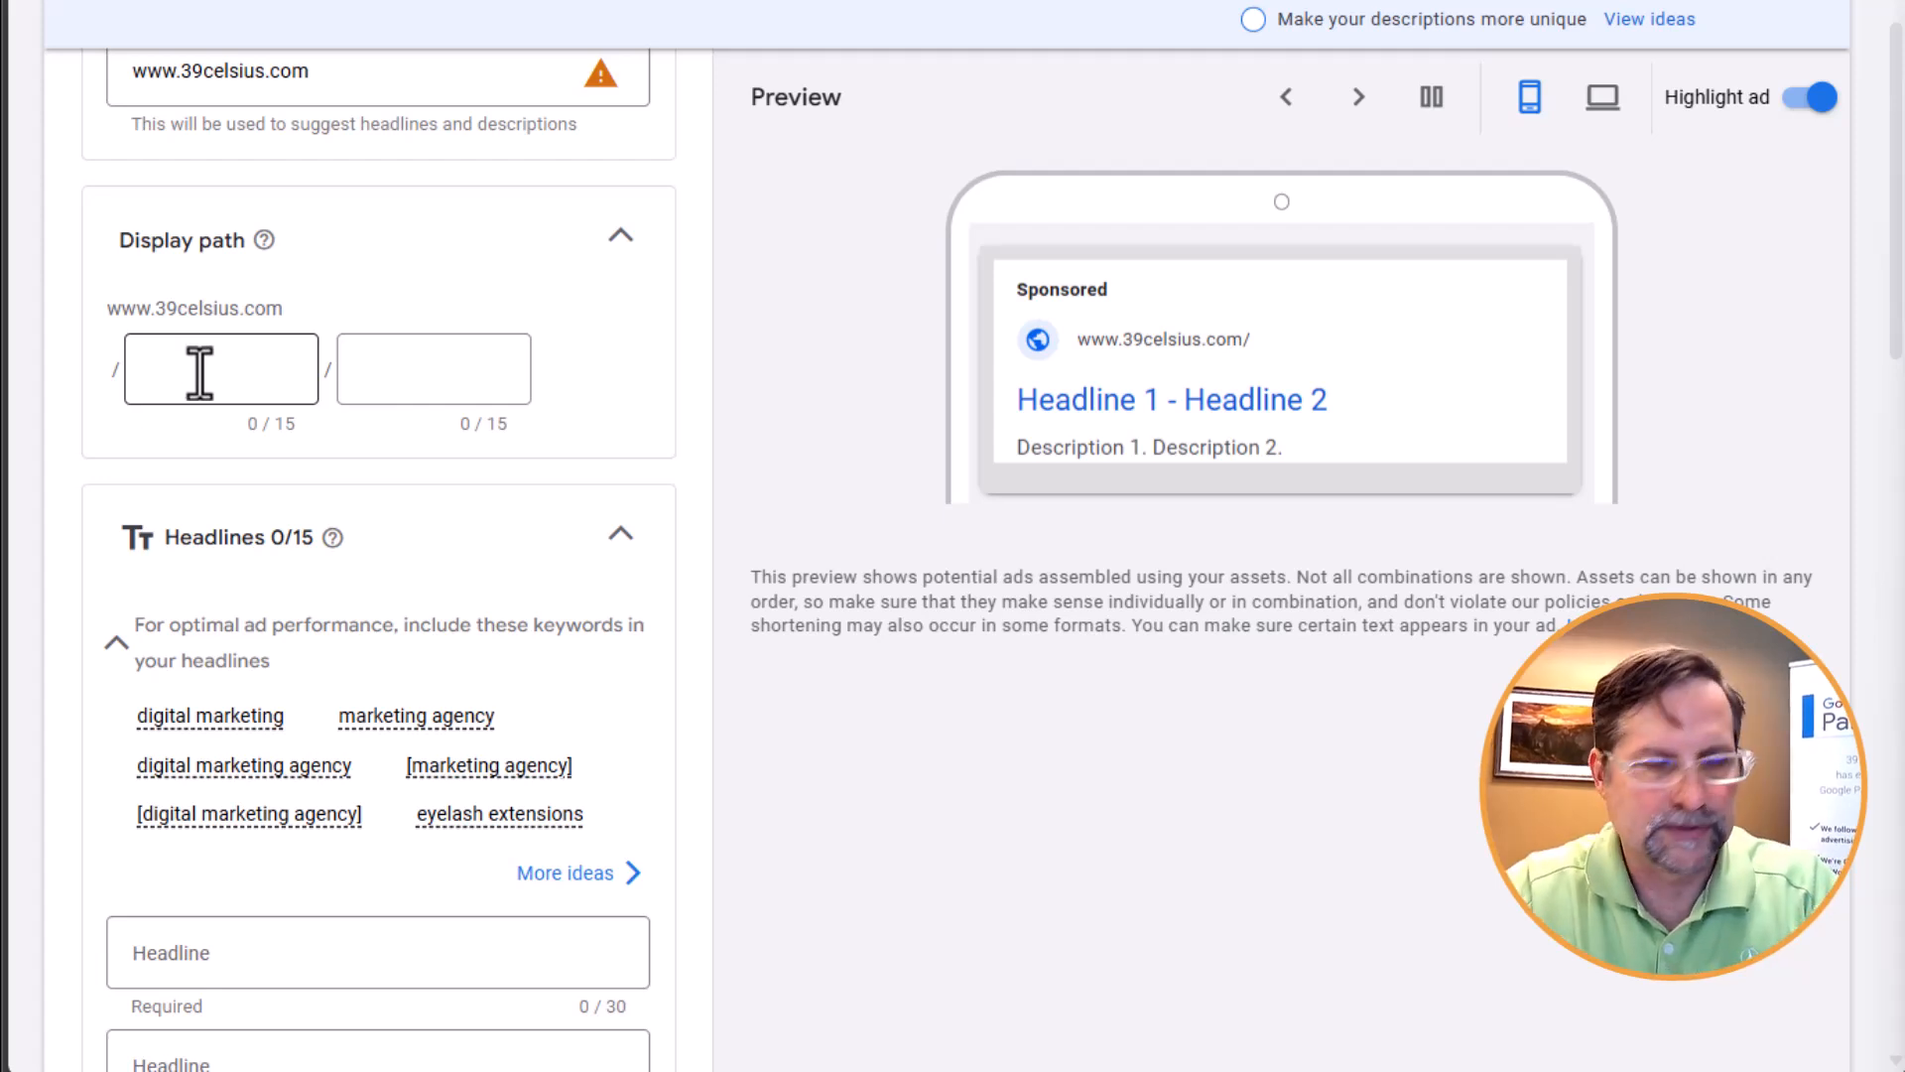
left_click(200, 349)
left_click(200, 349)
key("Tab")
type("lashes")
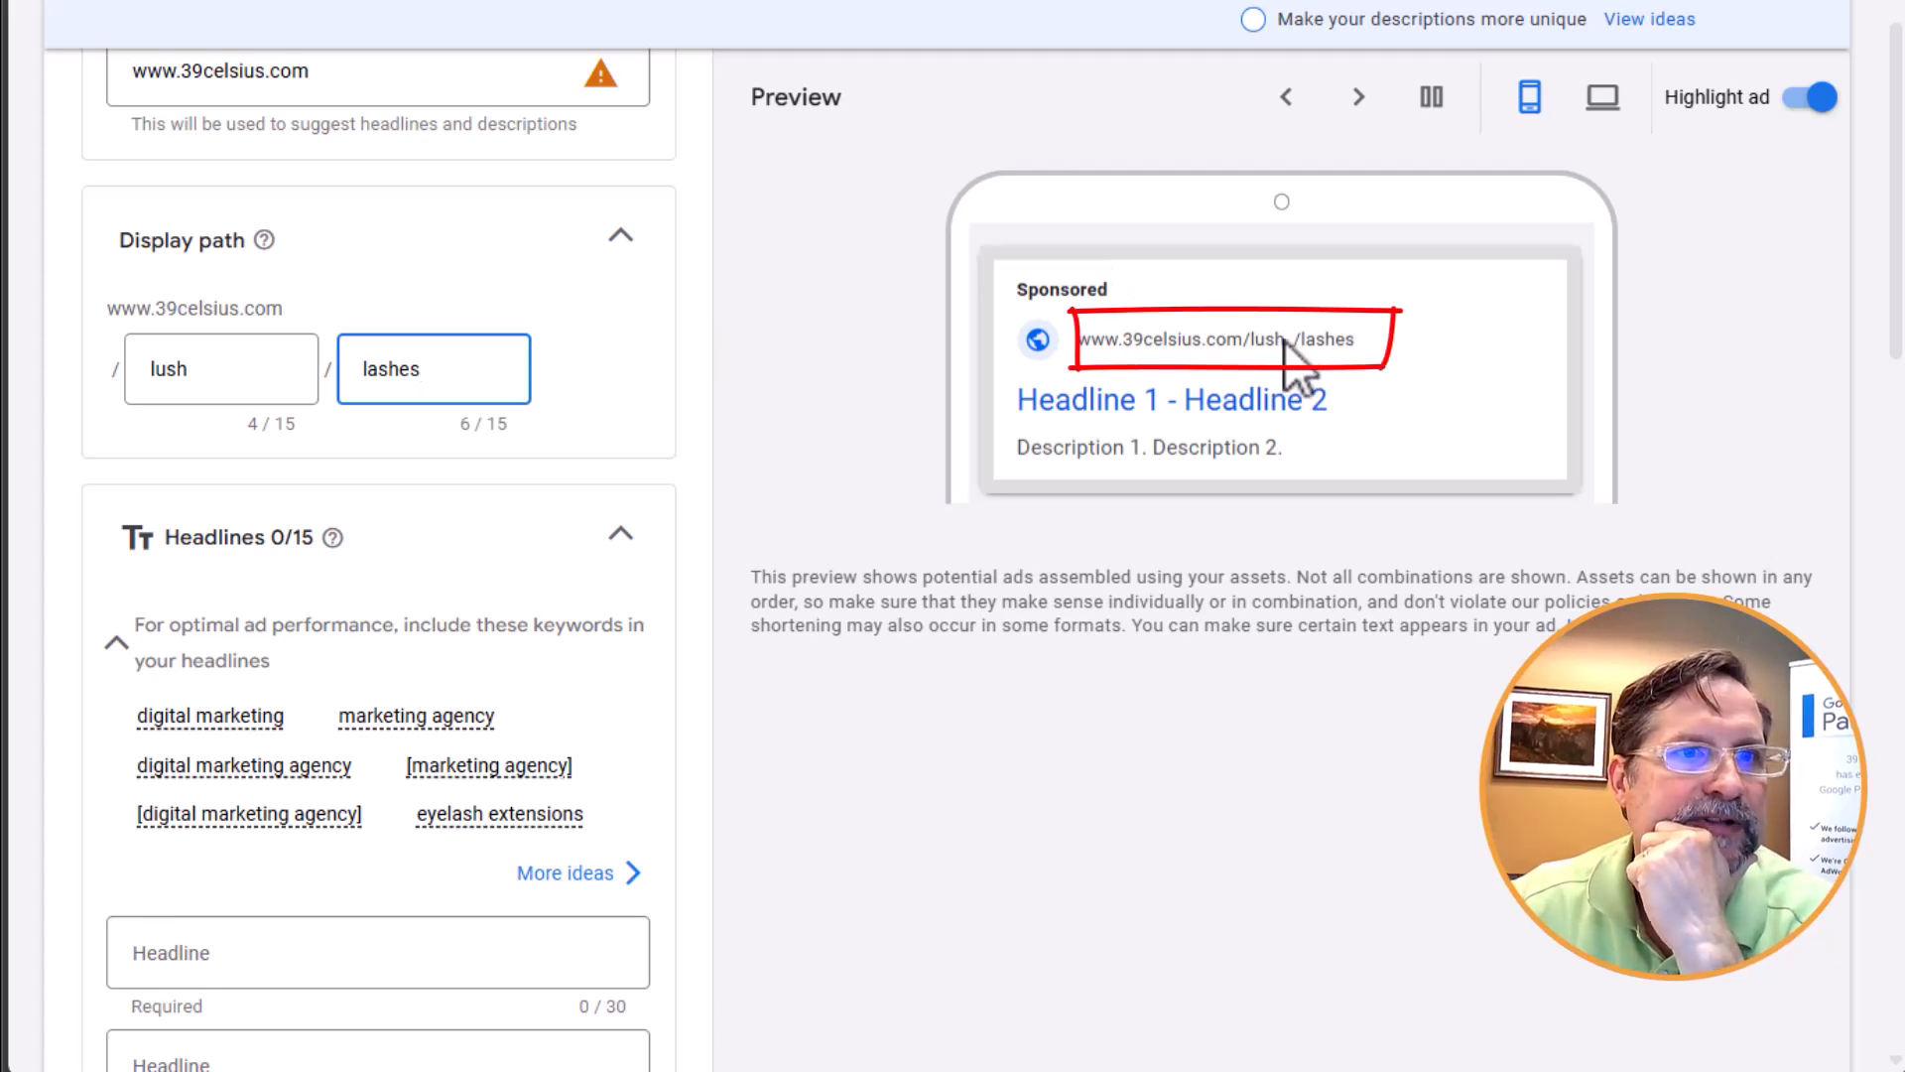
Review the ad's headline section and bring up the ideas for adding more headlines
scroll(455, 368, "up", 1)
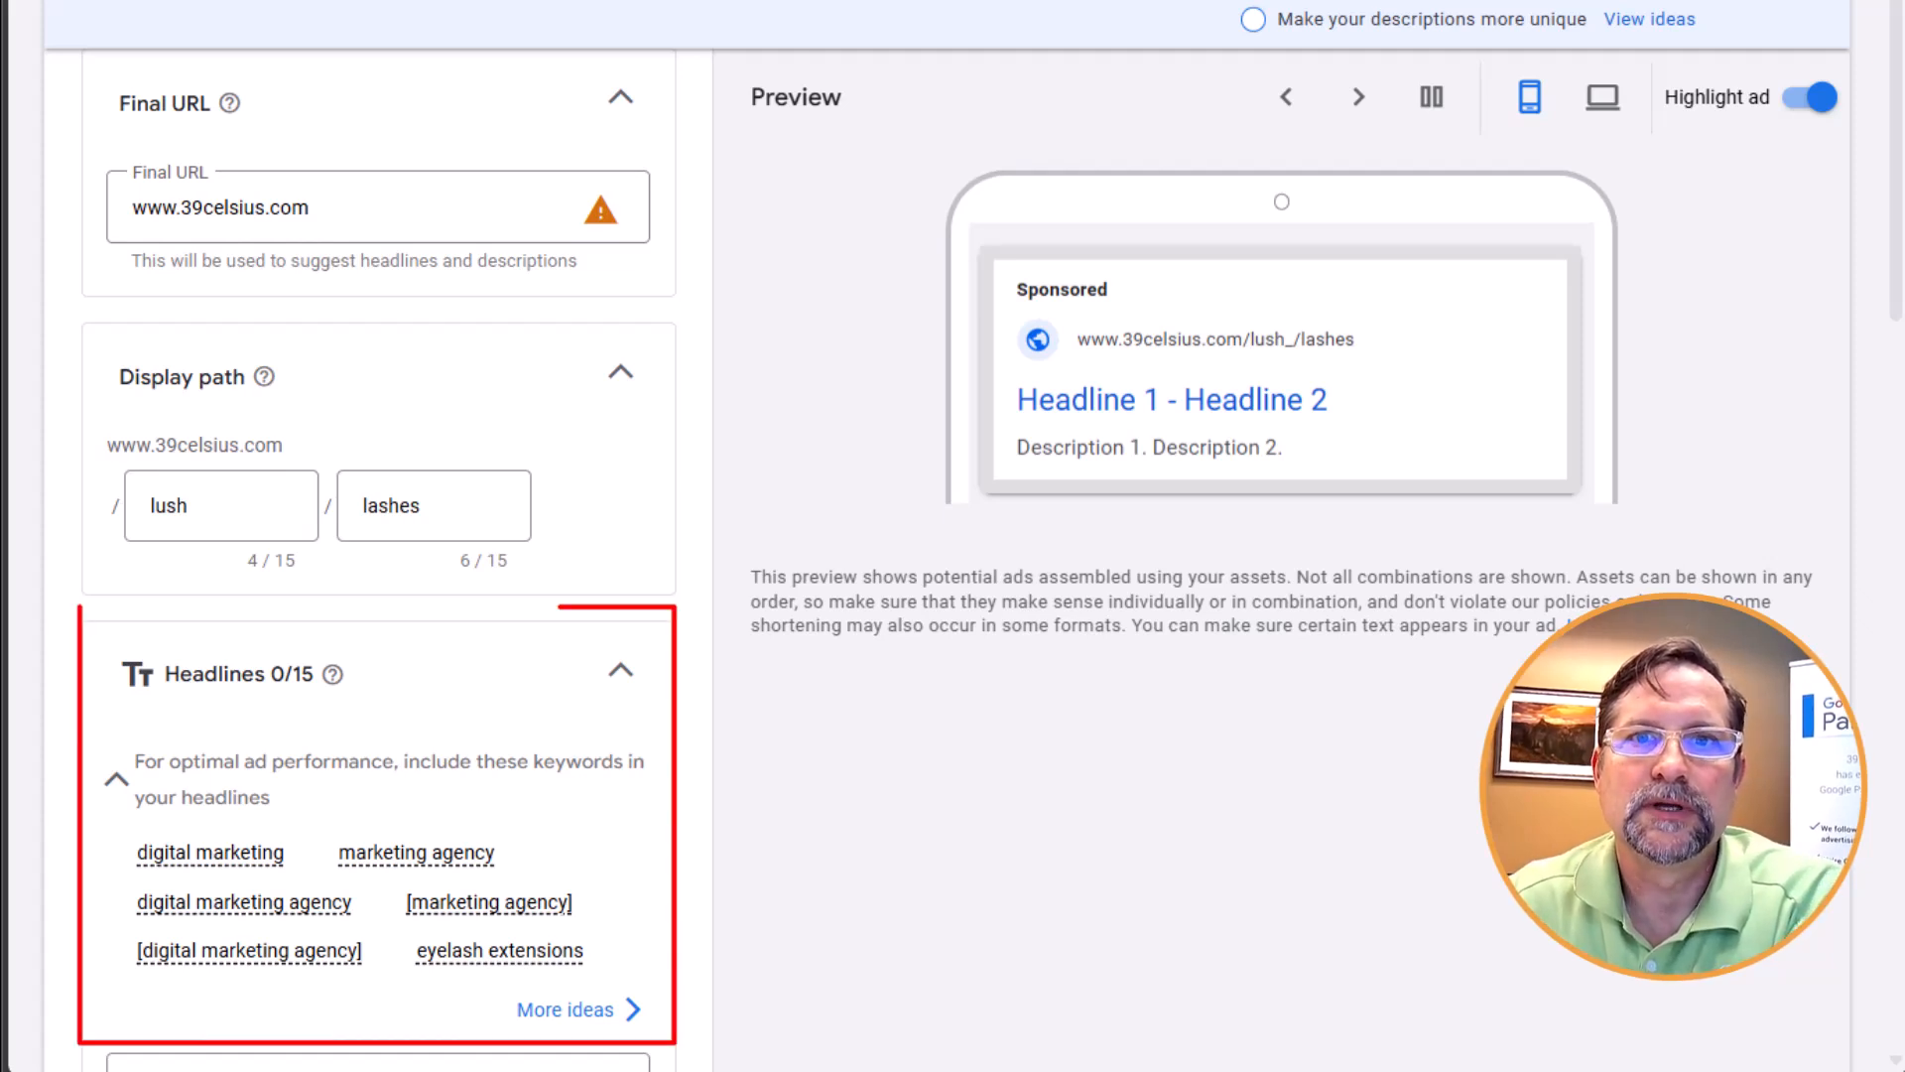
scroll(377, 556, "down", 7)
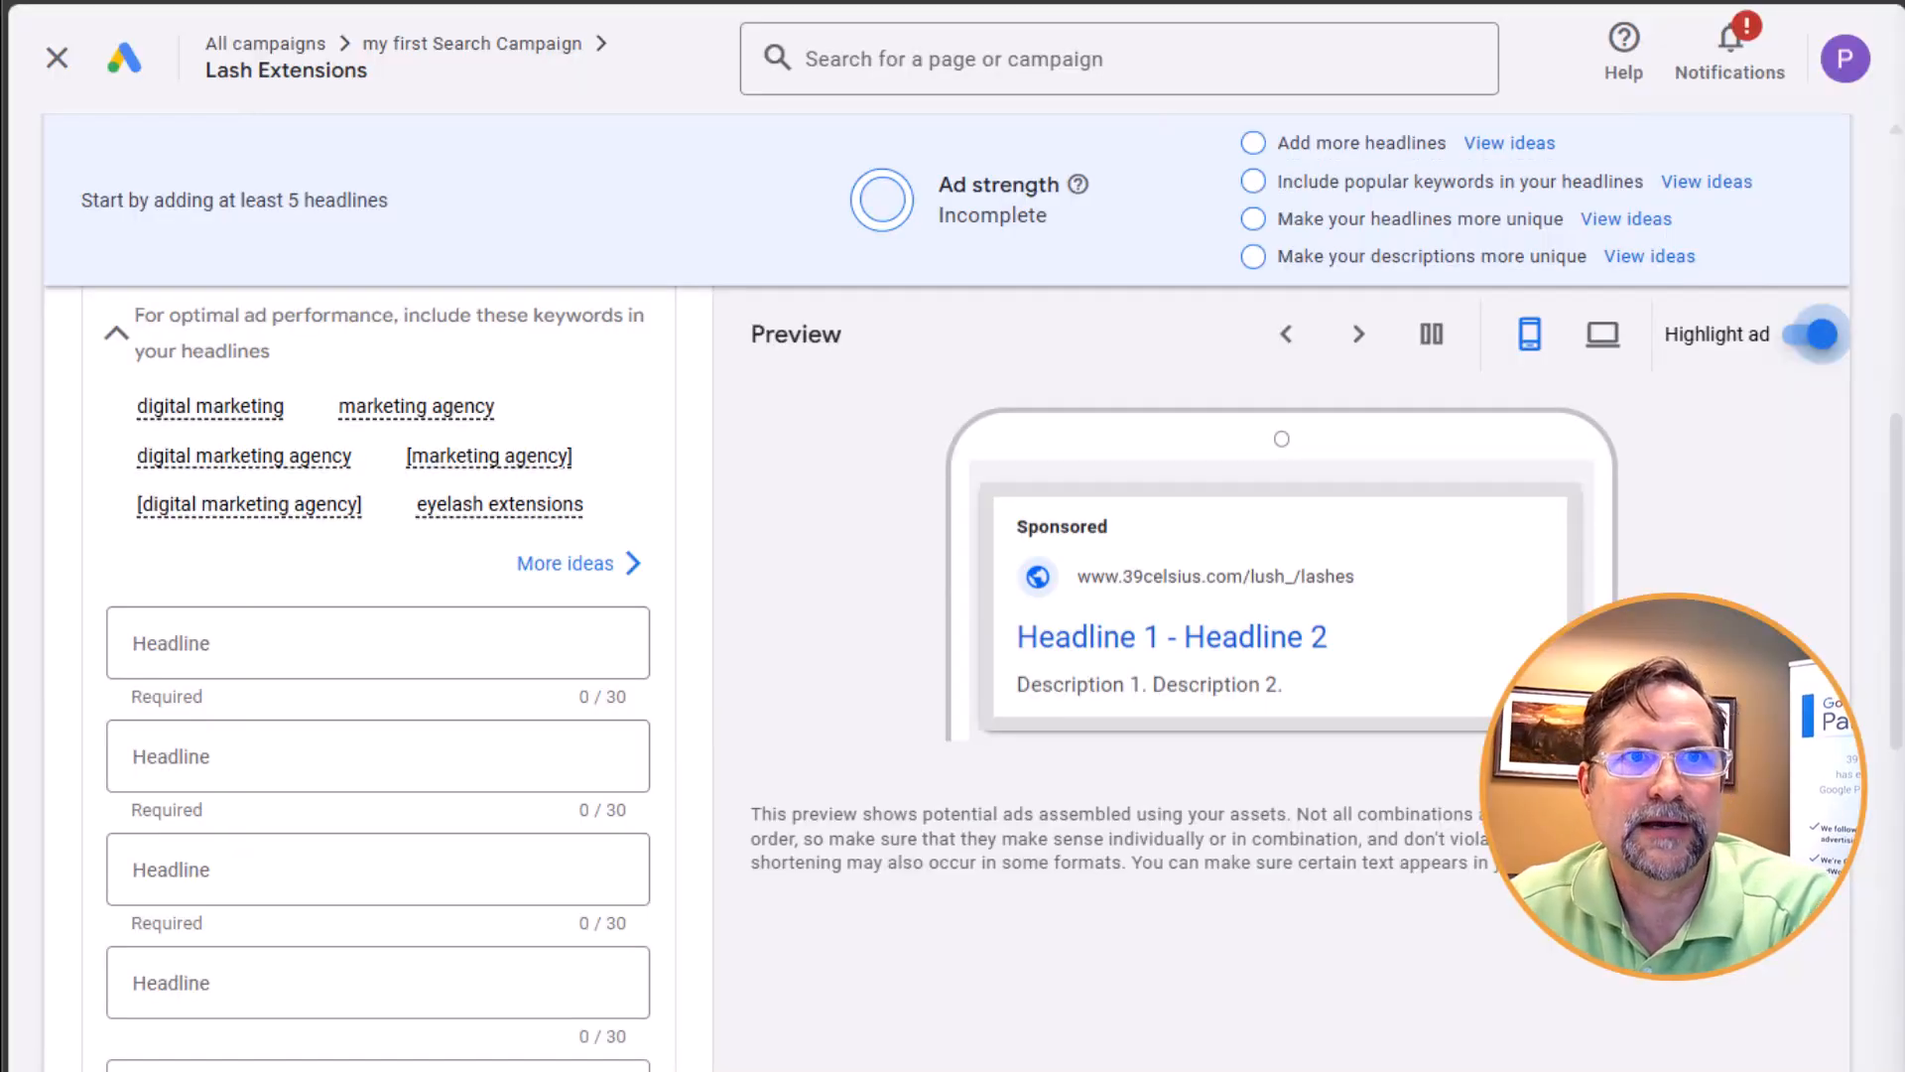
left_click(1517, 144)
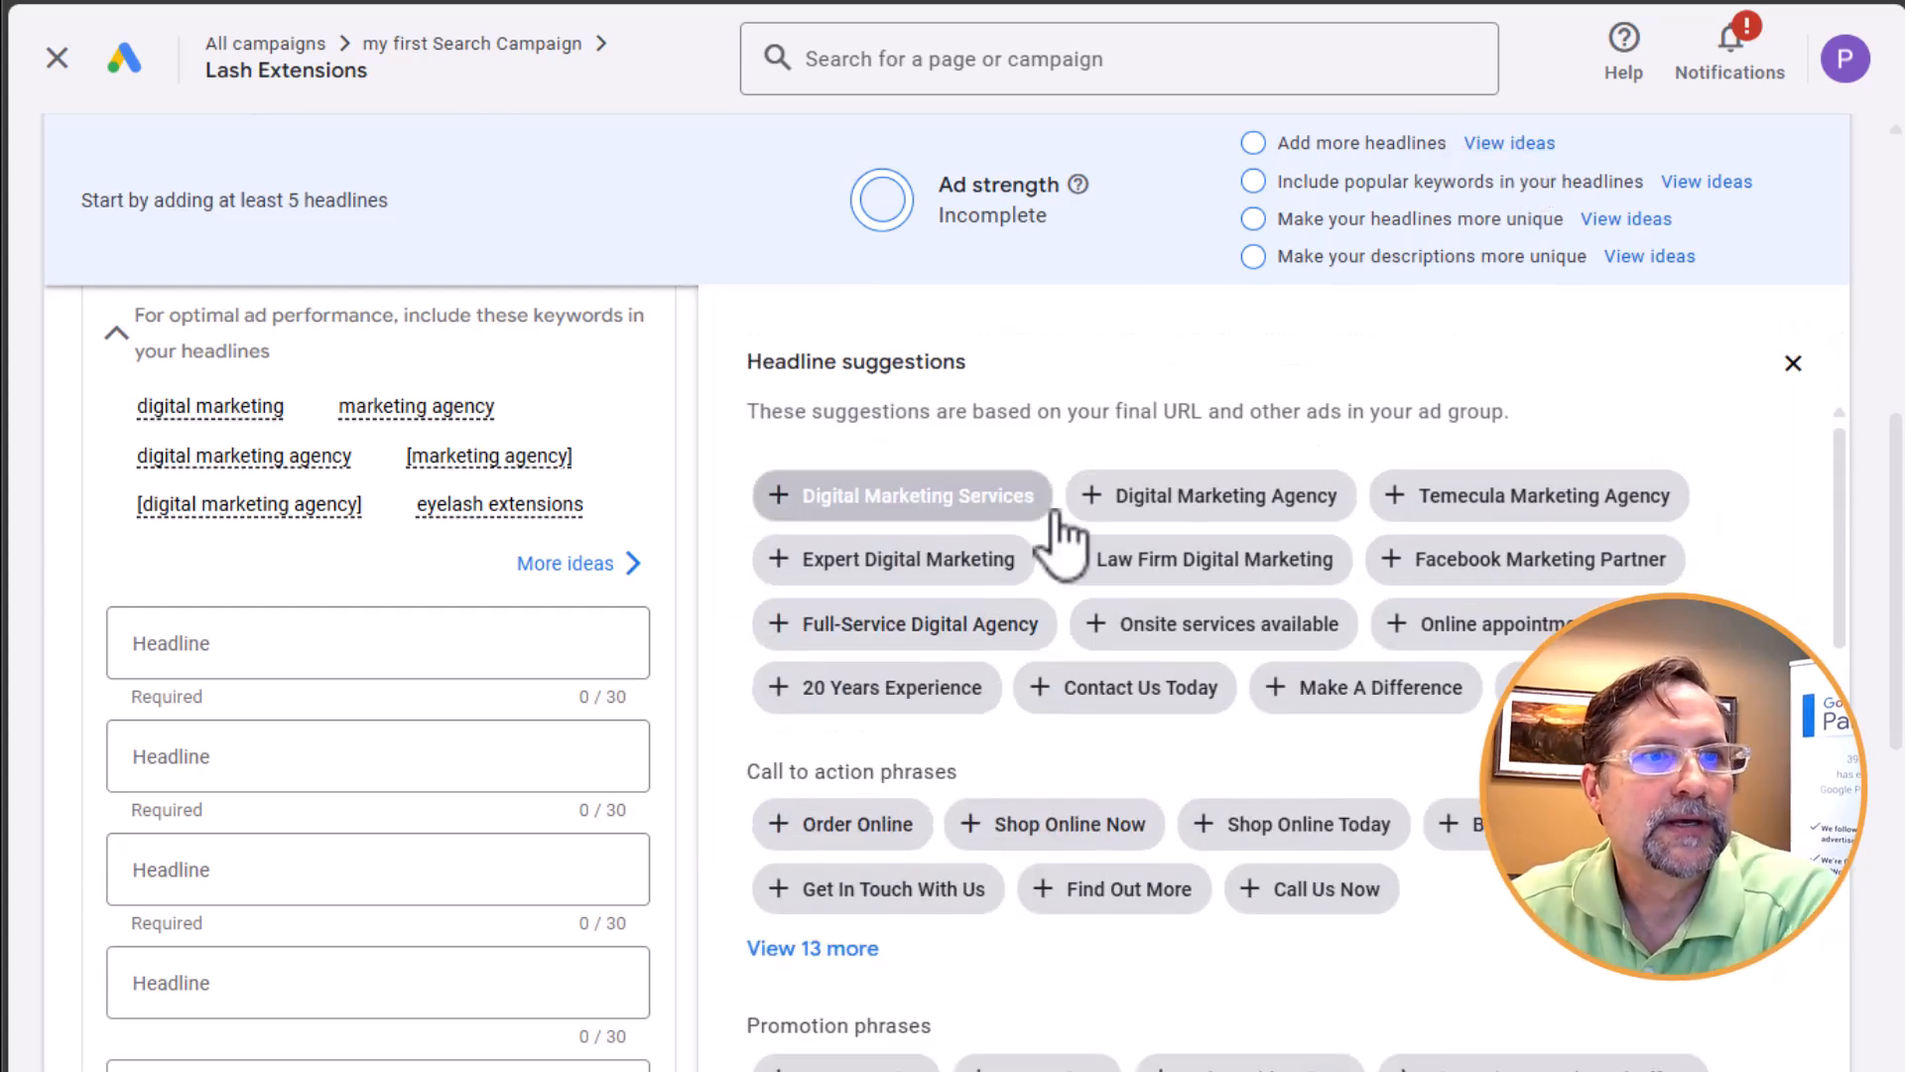
Examine the headline suggestions by phrase category alongside the ad's empty headline and description fields
scroll(1516, 541, "down", 8)
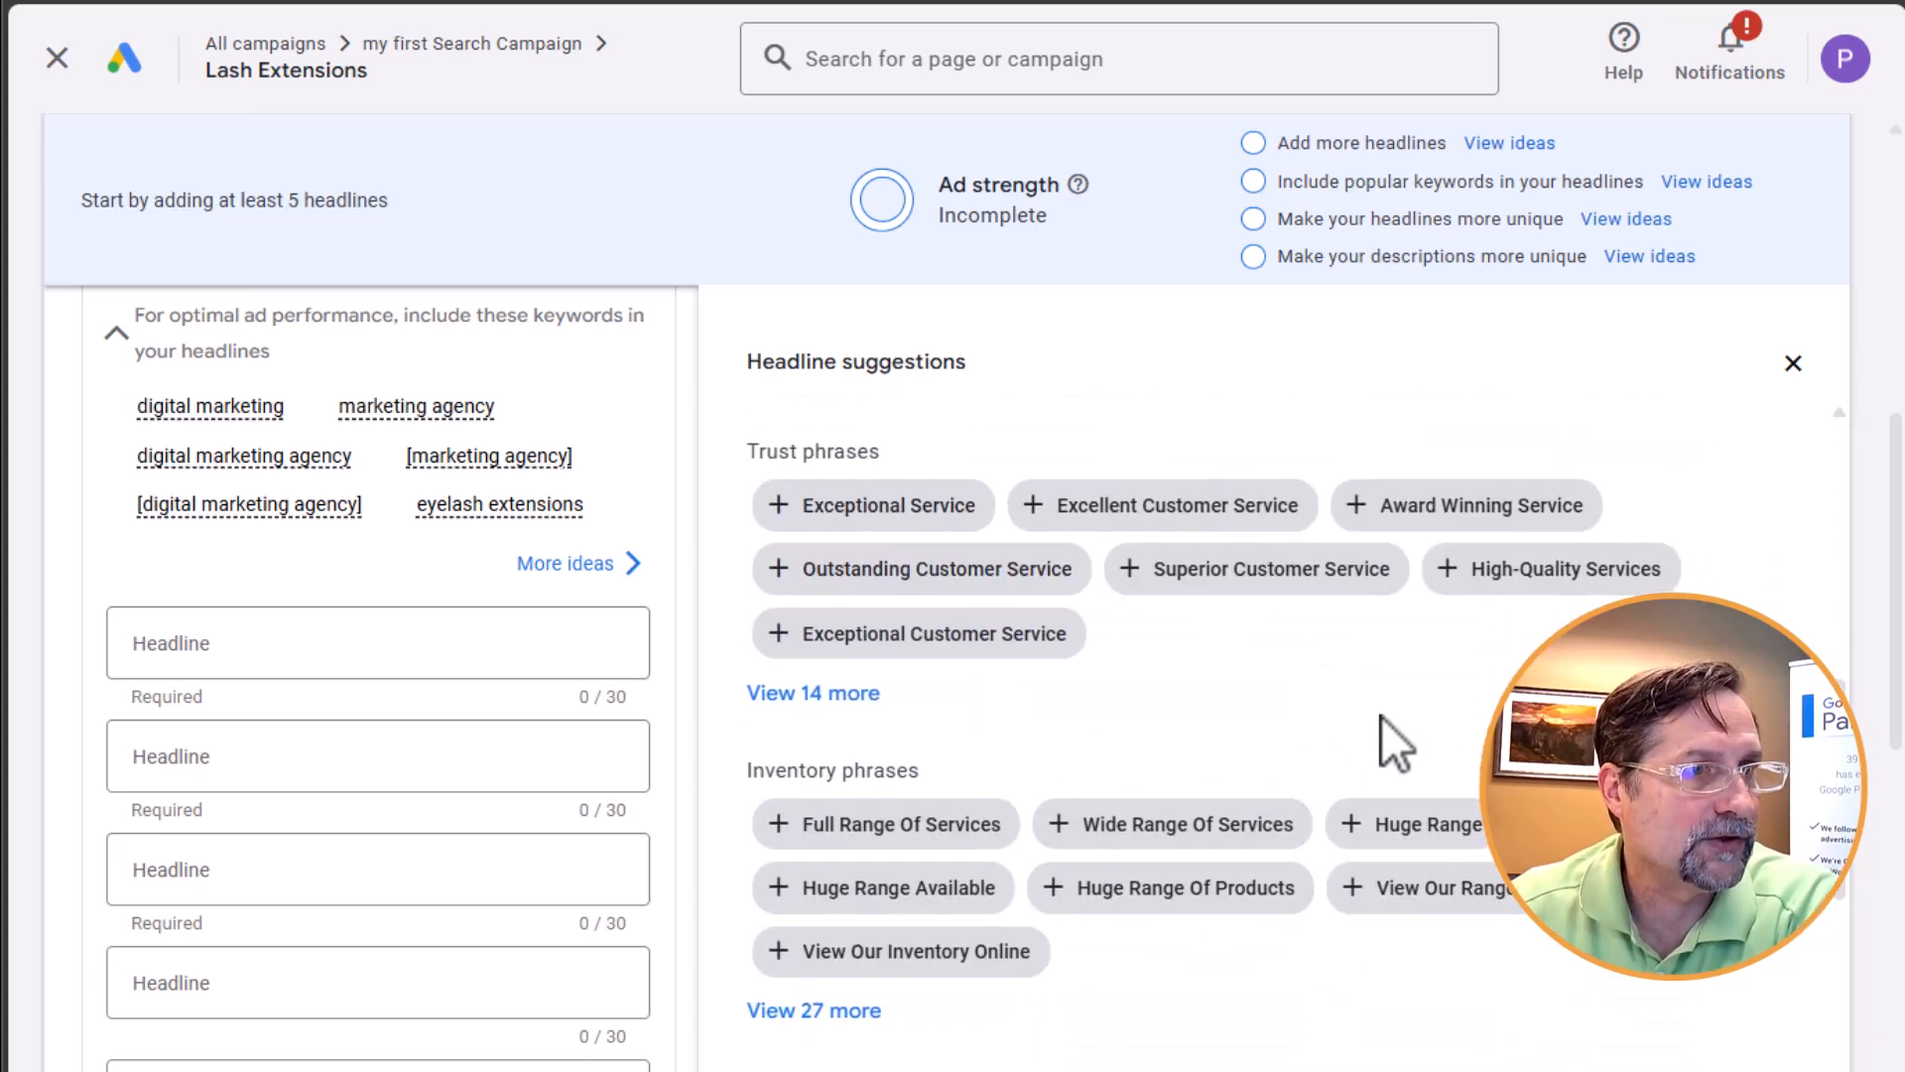
scroll(317, 645, "down", 3)
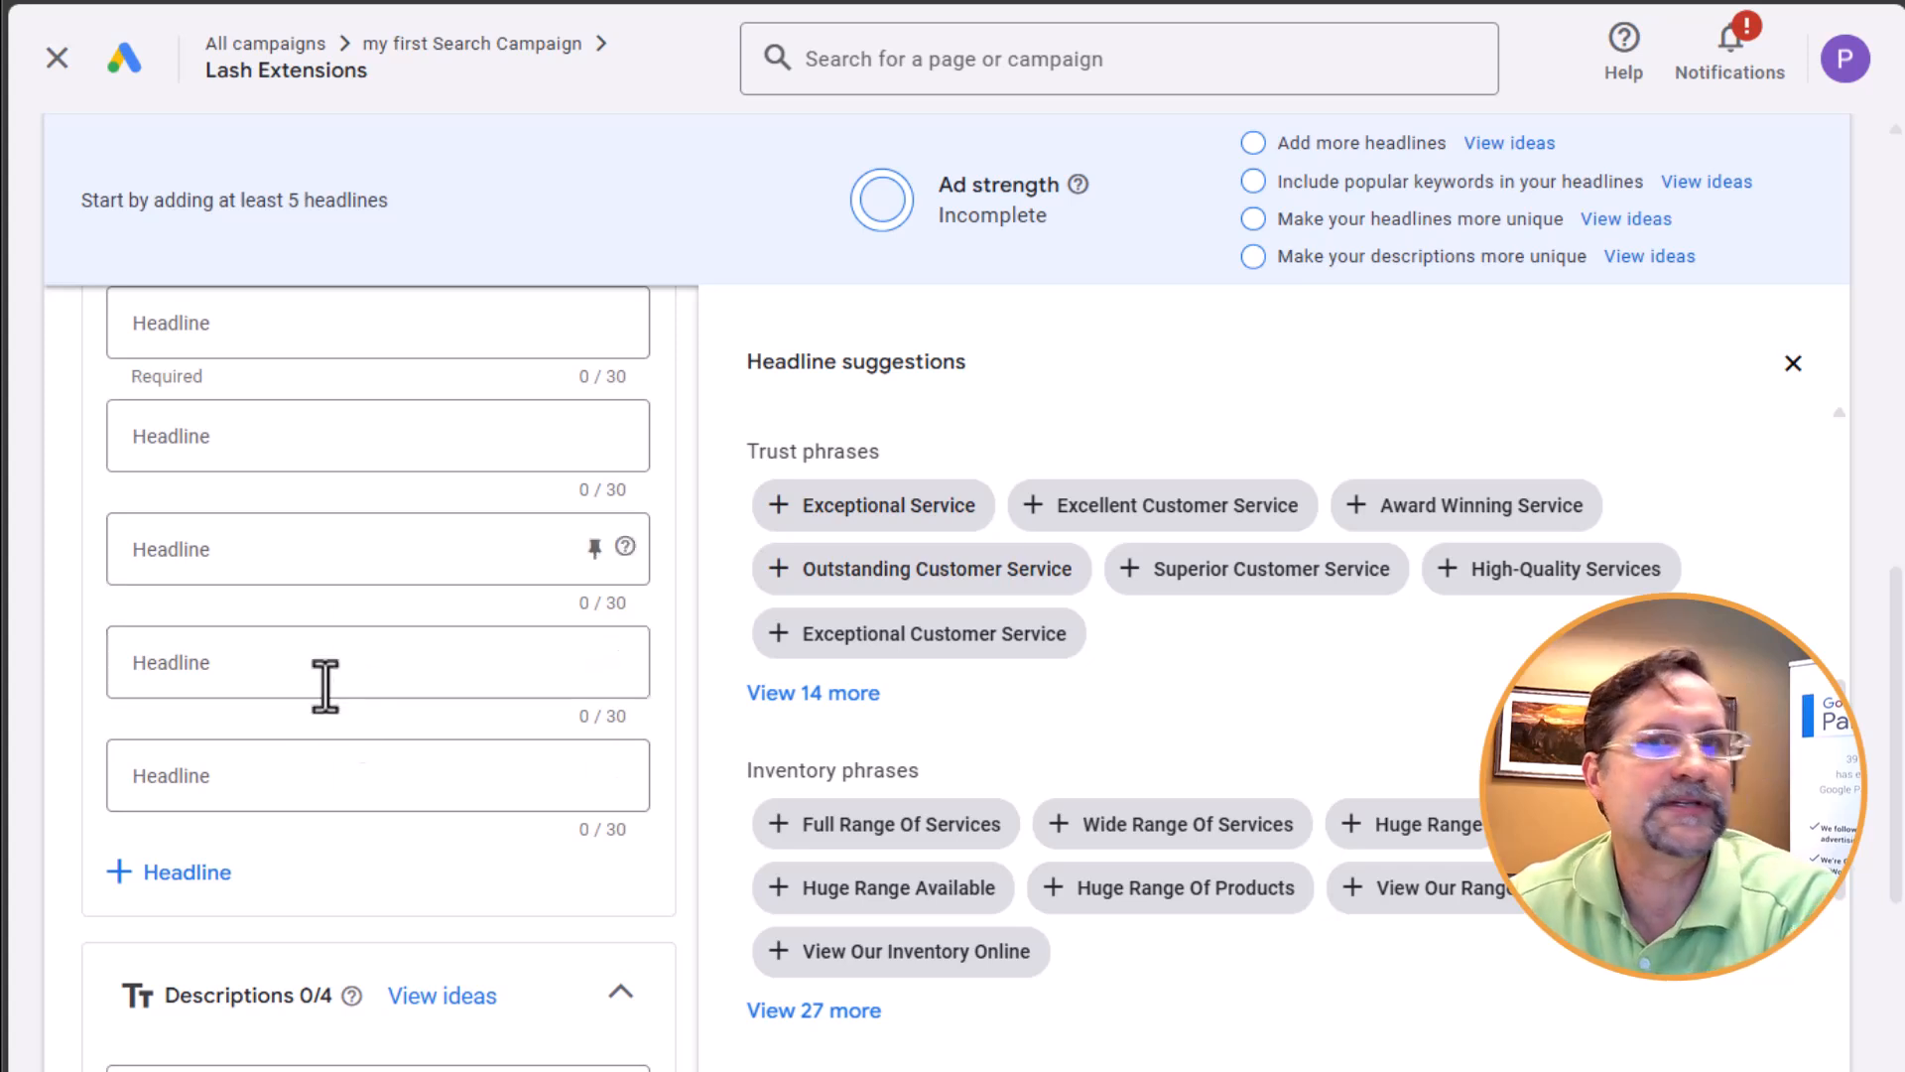
scroll(1161, 194, "down", 3)
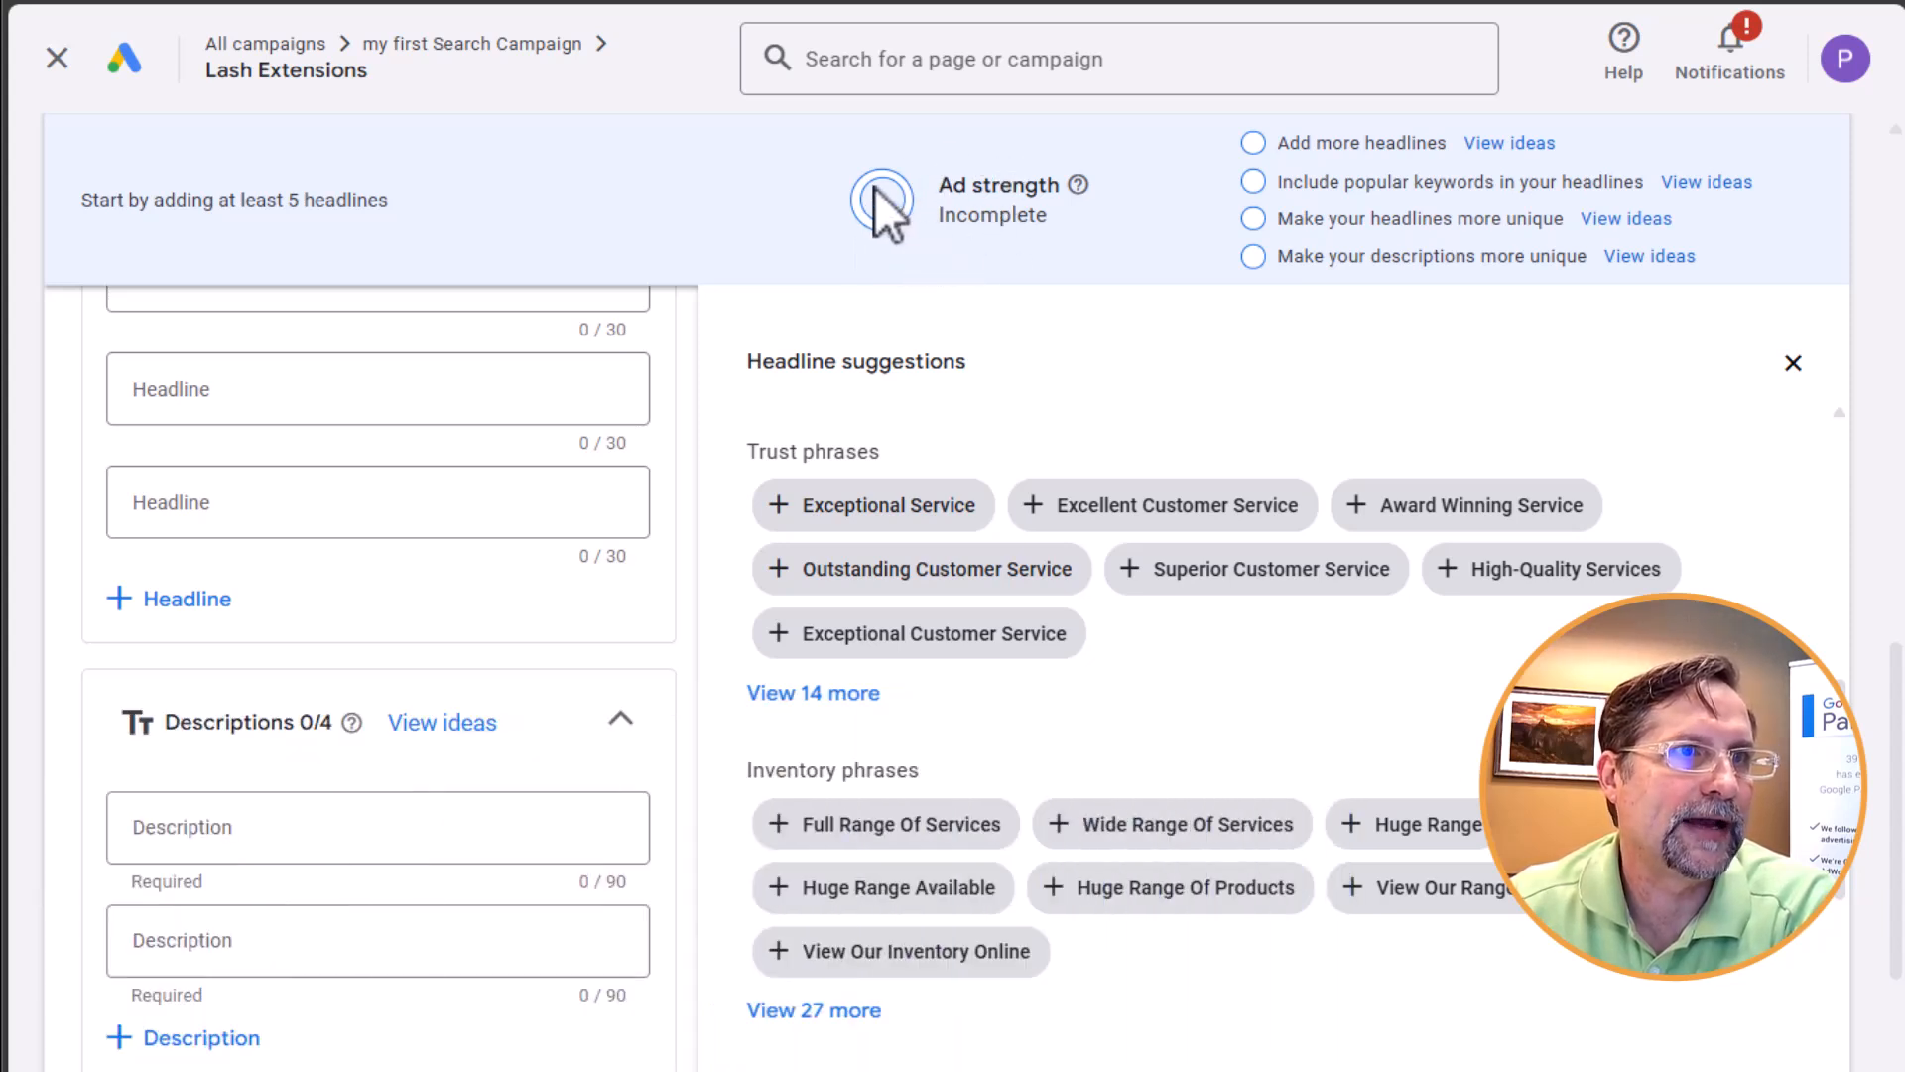
scroll(1196, 422, "up", 3)
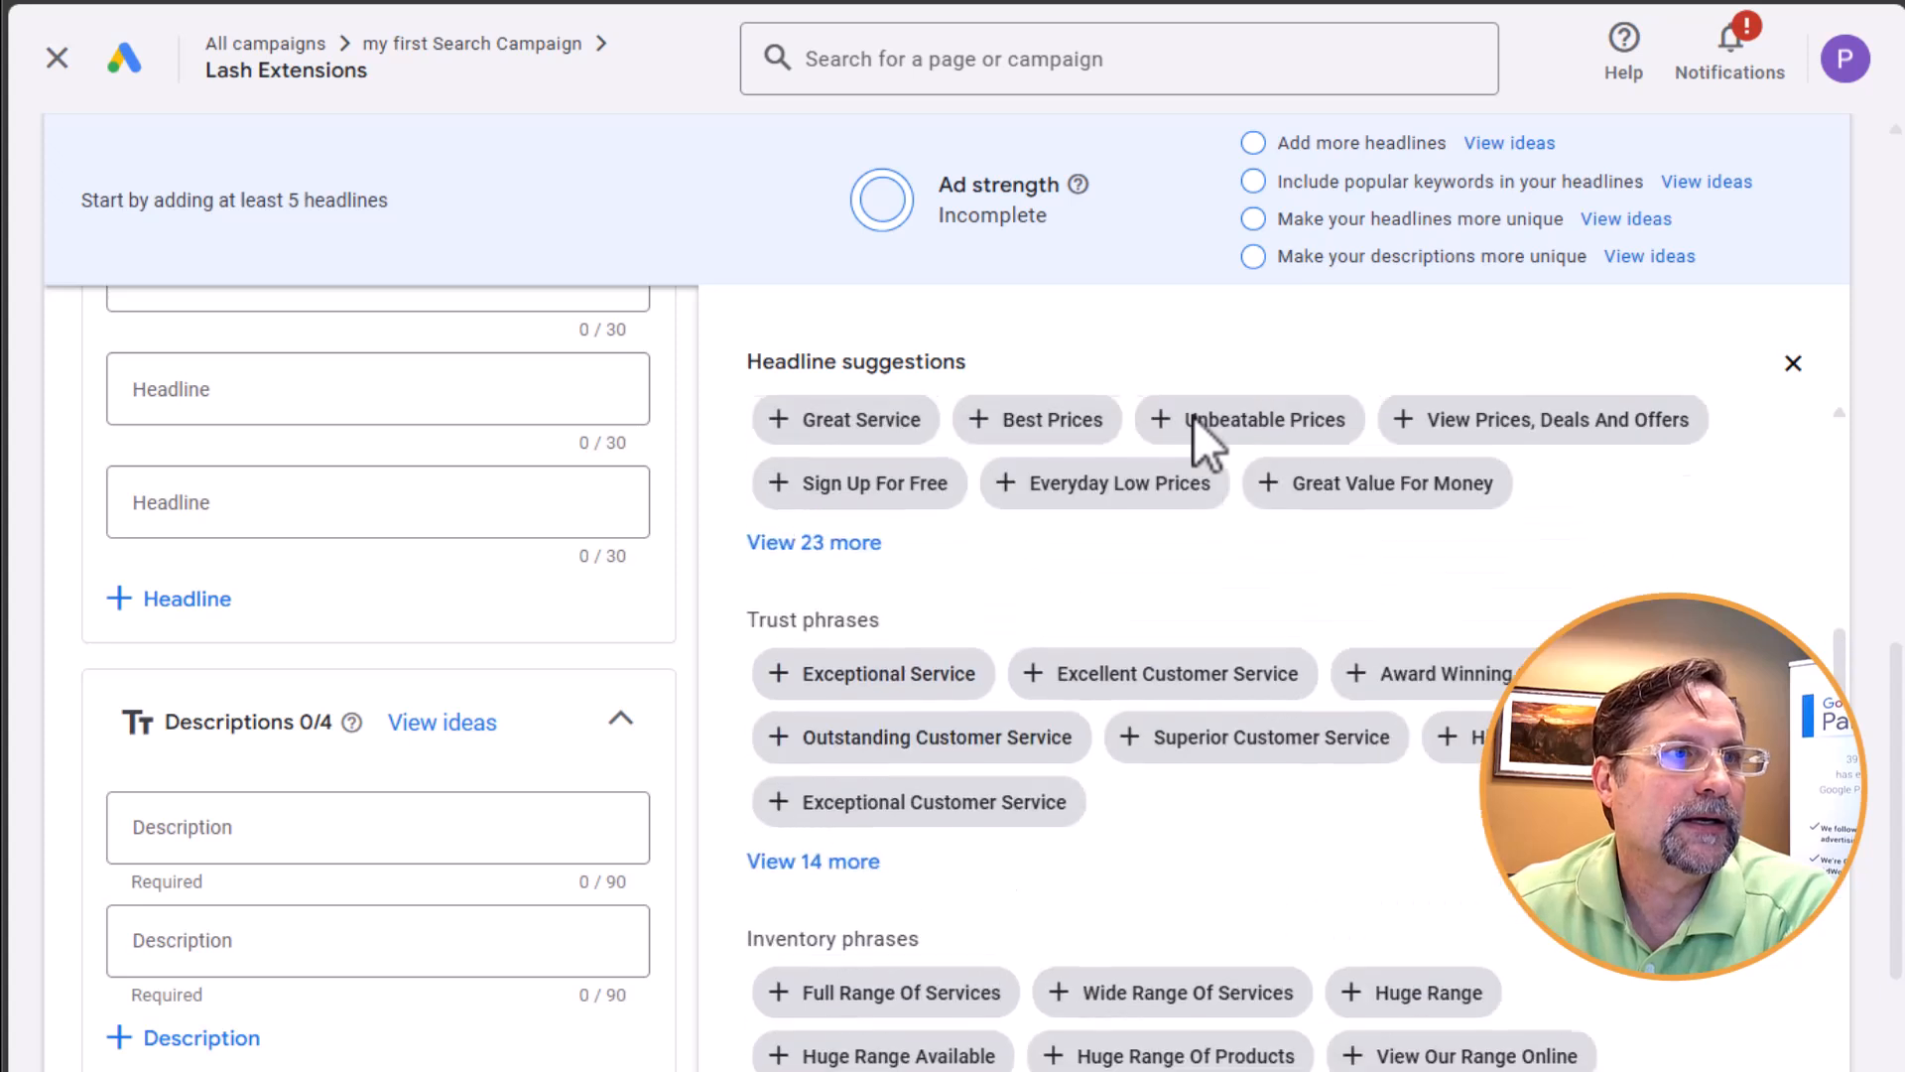
scroll(327, 456, "up", 1)
scroll(307, 473, "up", 3)
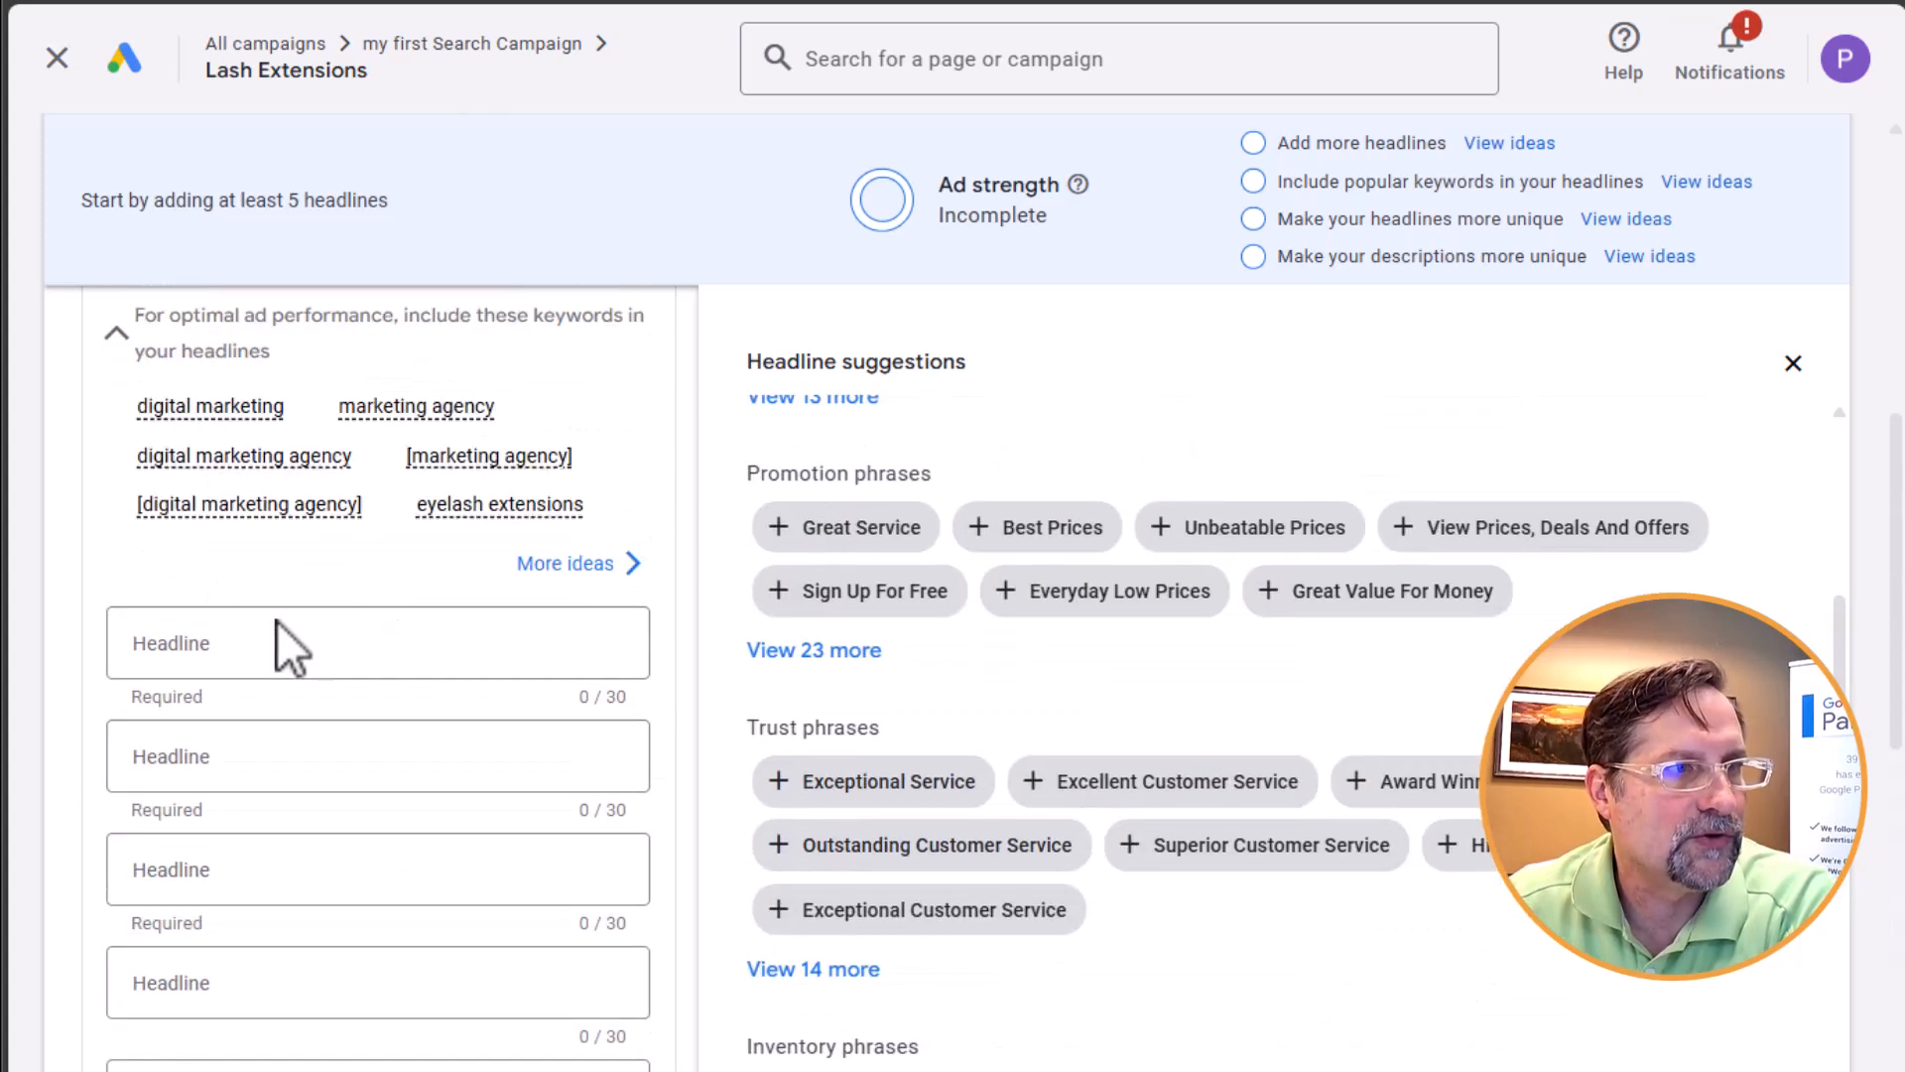
scroll(223, 844, "down", 4)
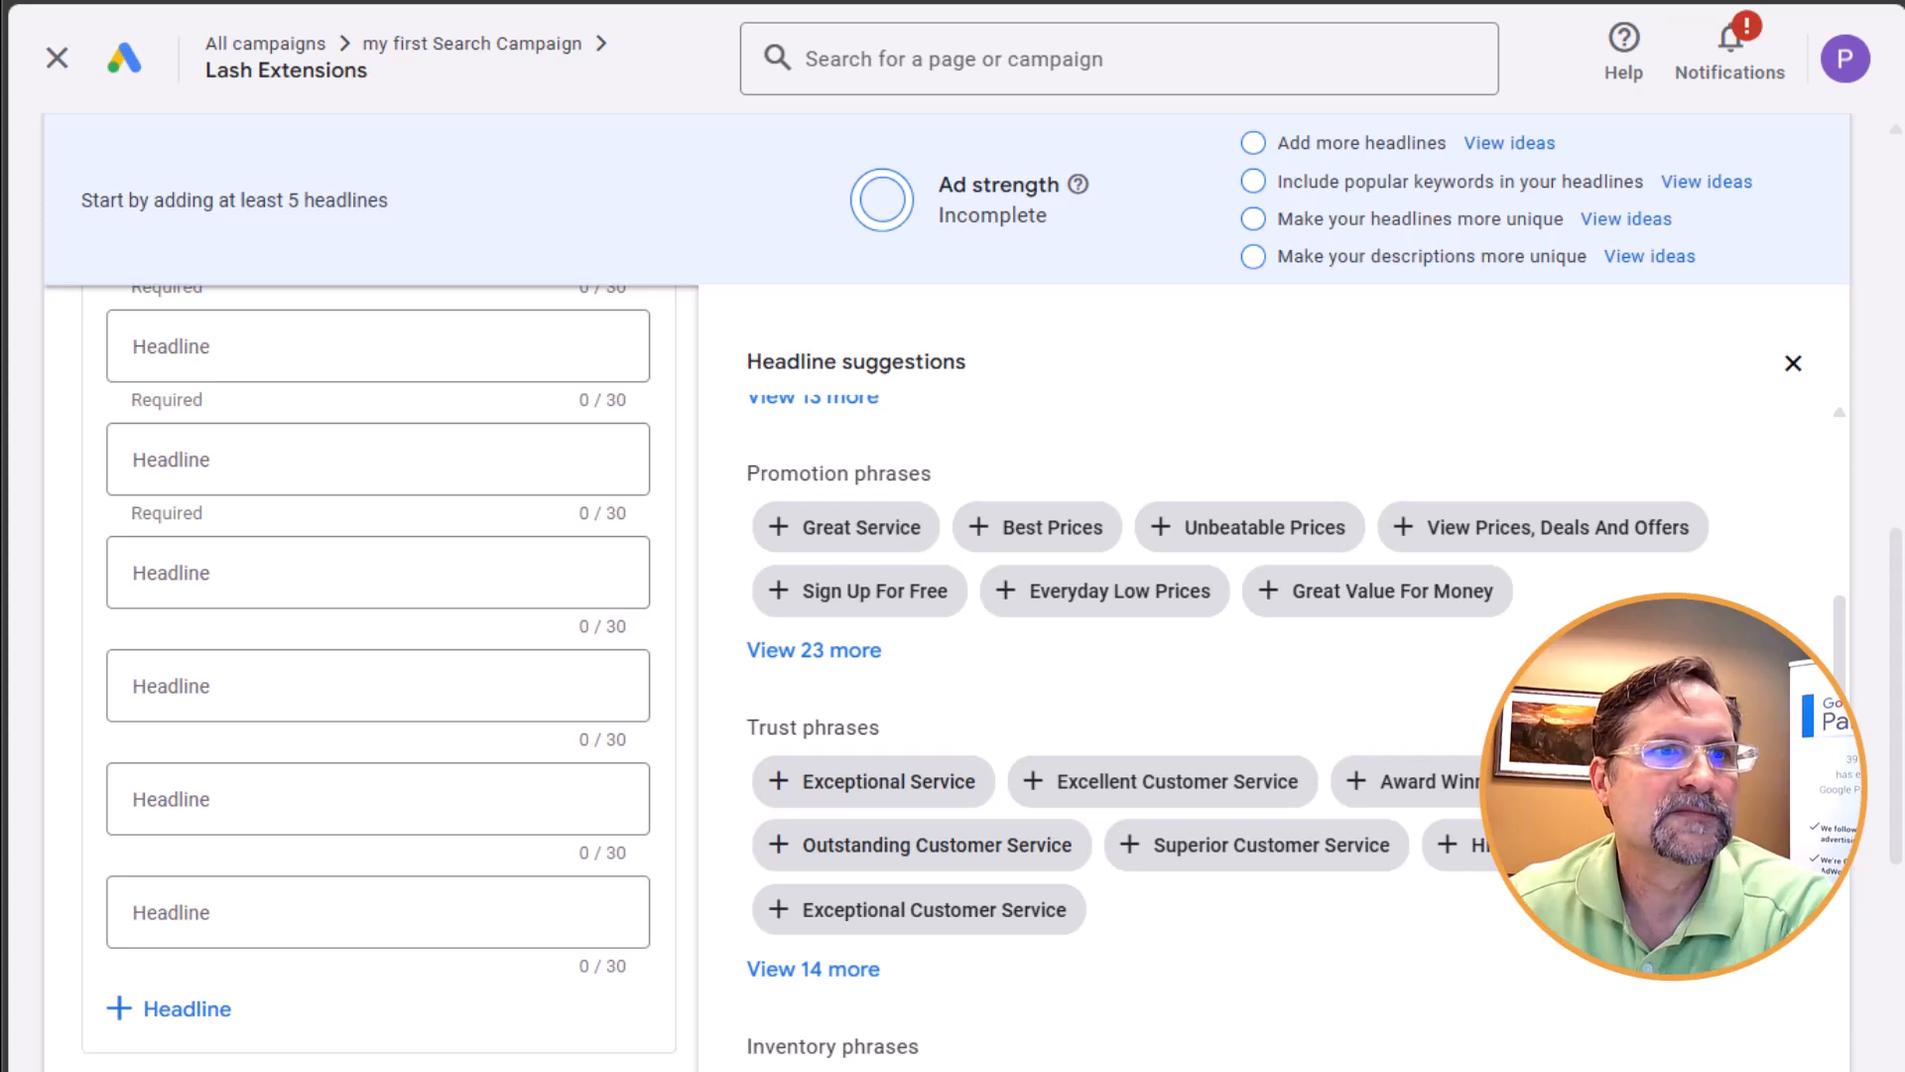
Add the suggested headlines Great Service, Unbeatable Prices, Exceptional Service, Professional Service and Full Range Of Services to the ad
left_click(838, 527)
left_click(1082, 525)
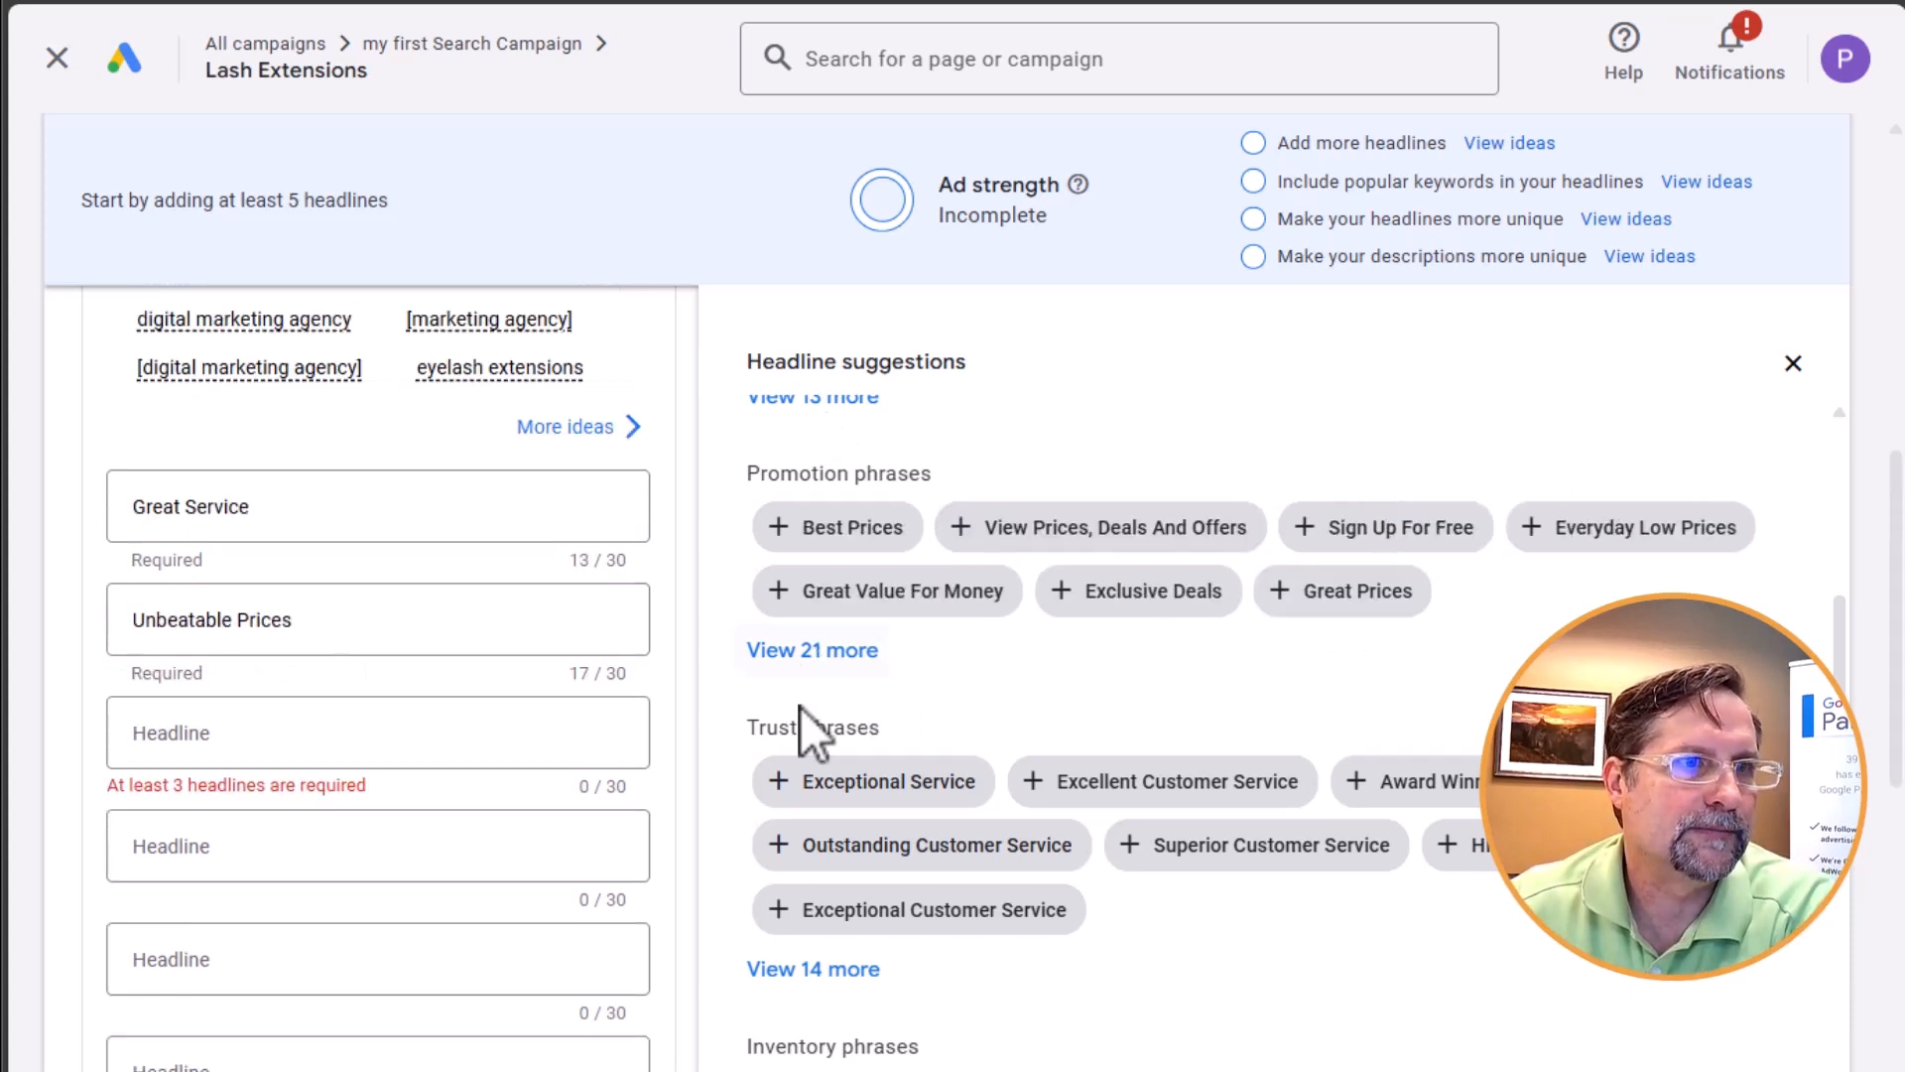
left_click(888, 782)
left_click(922, 909)
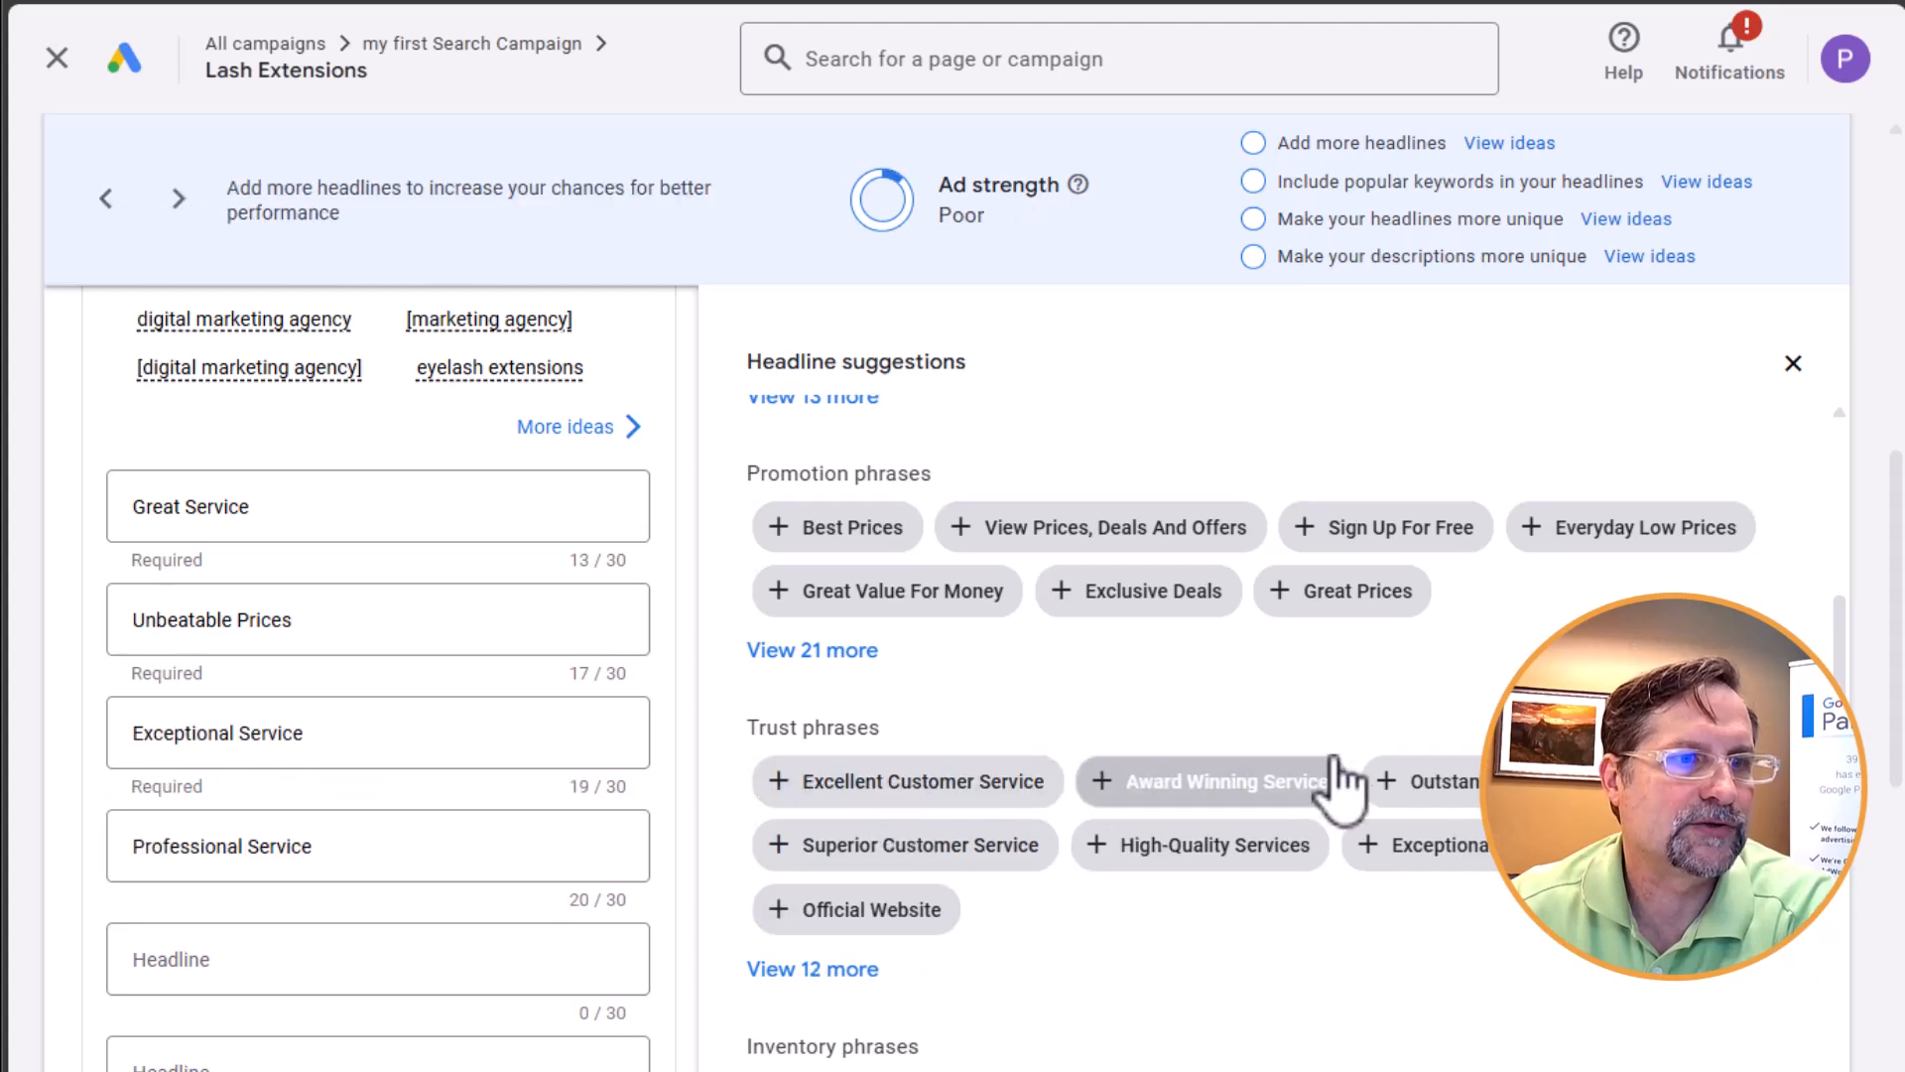
scroll(1335, 784, "down", 4)
left_click(908, 683)
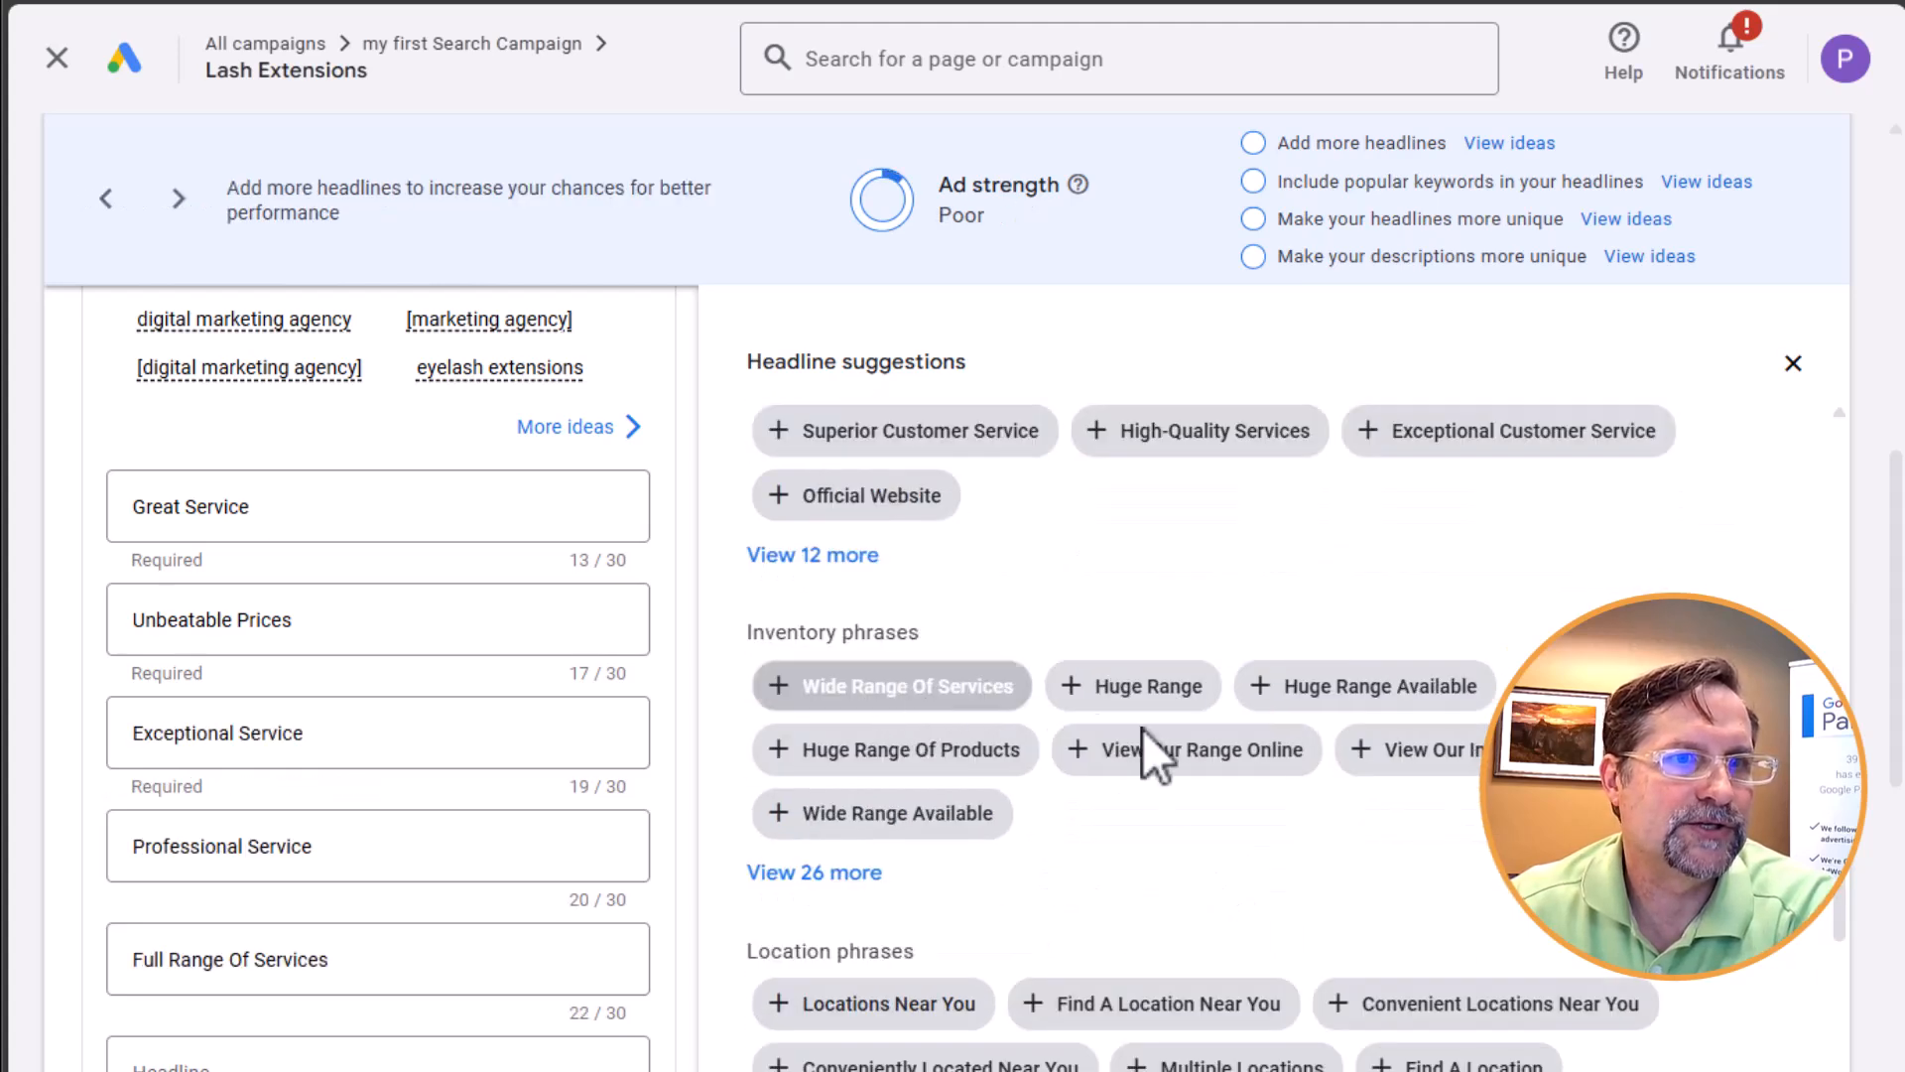
Add Multiple Locations from the location phrases and We Ship Worldwide from the shipping phrases as headlines
scroll(1278, 816, "down", 5)
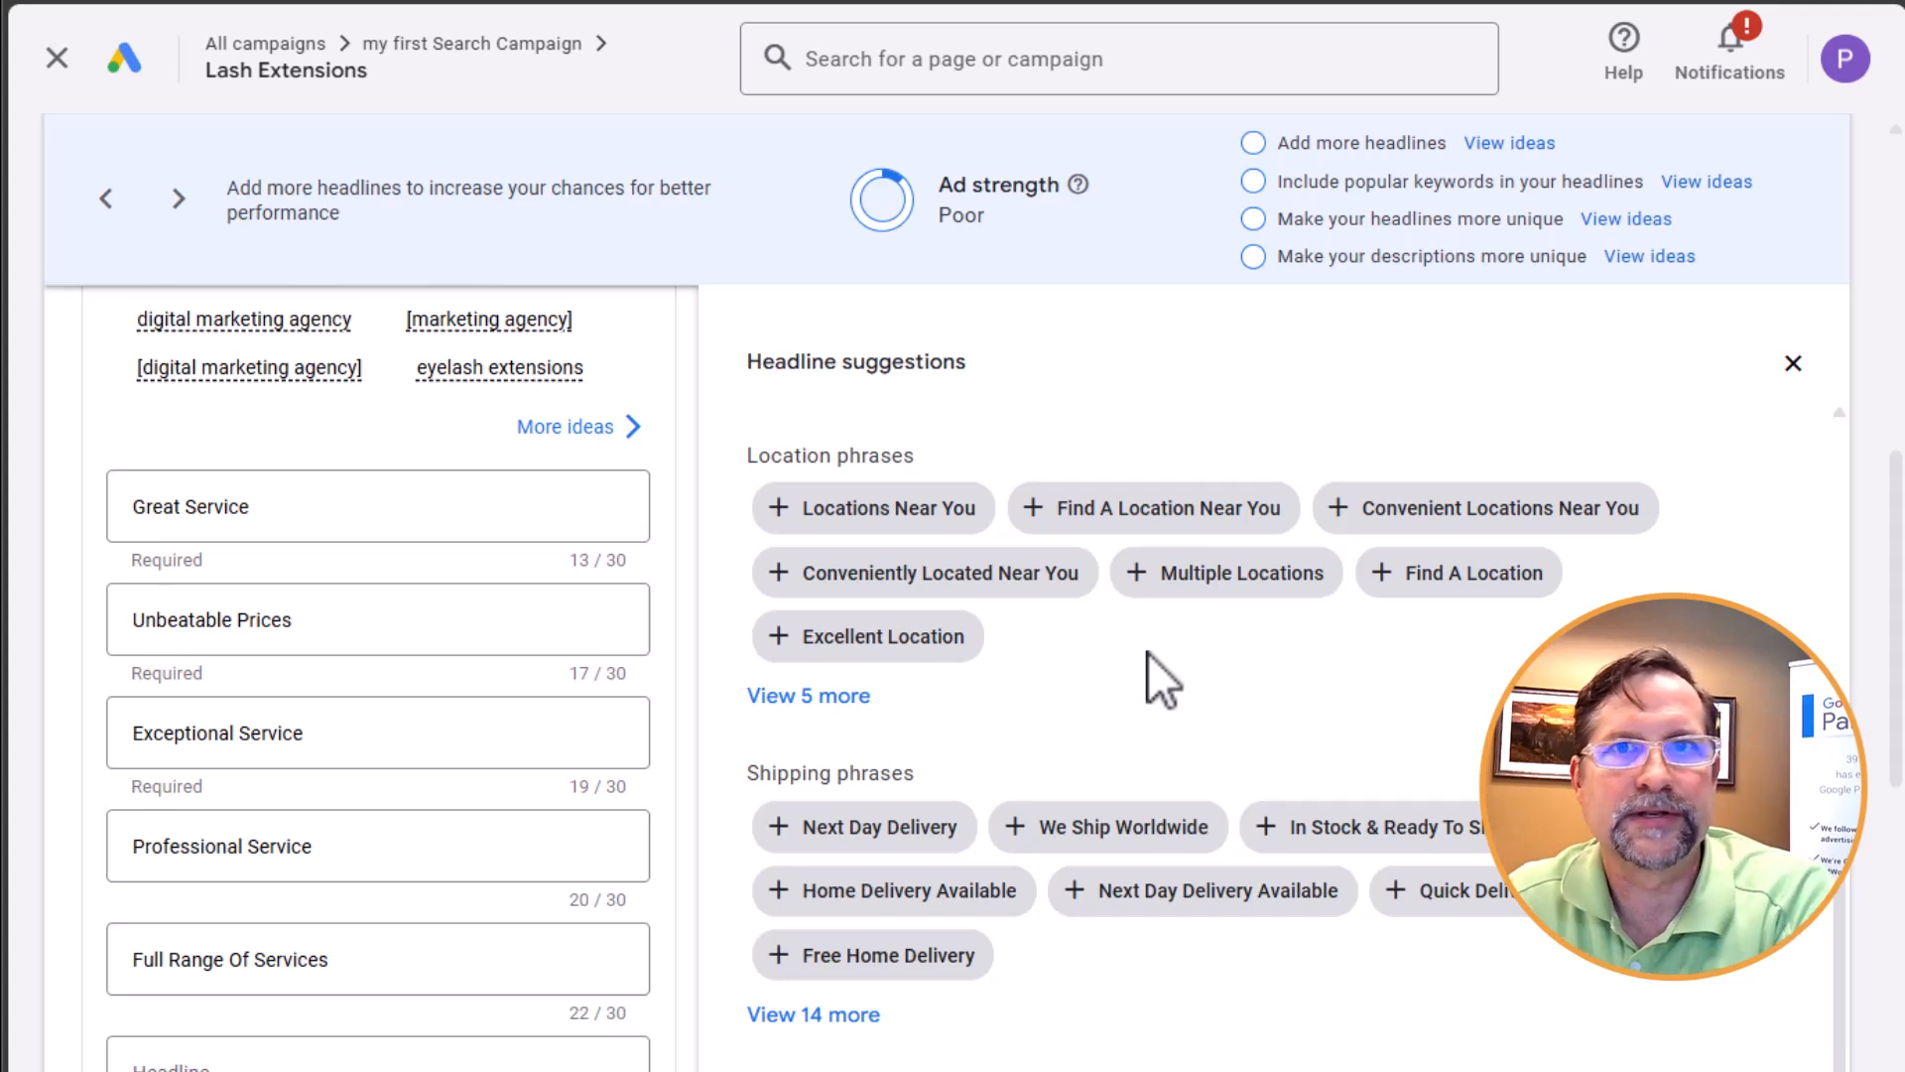
left_click(1231, 580)
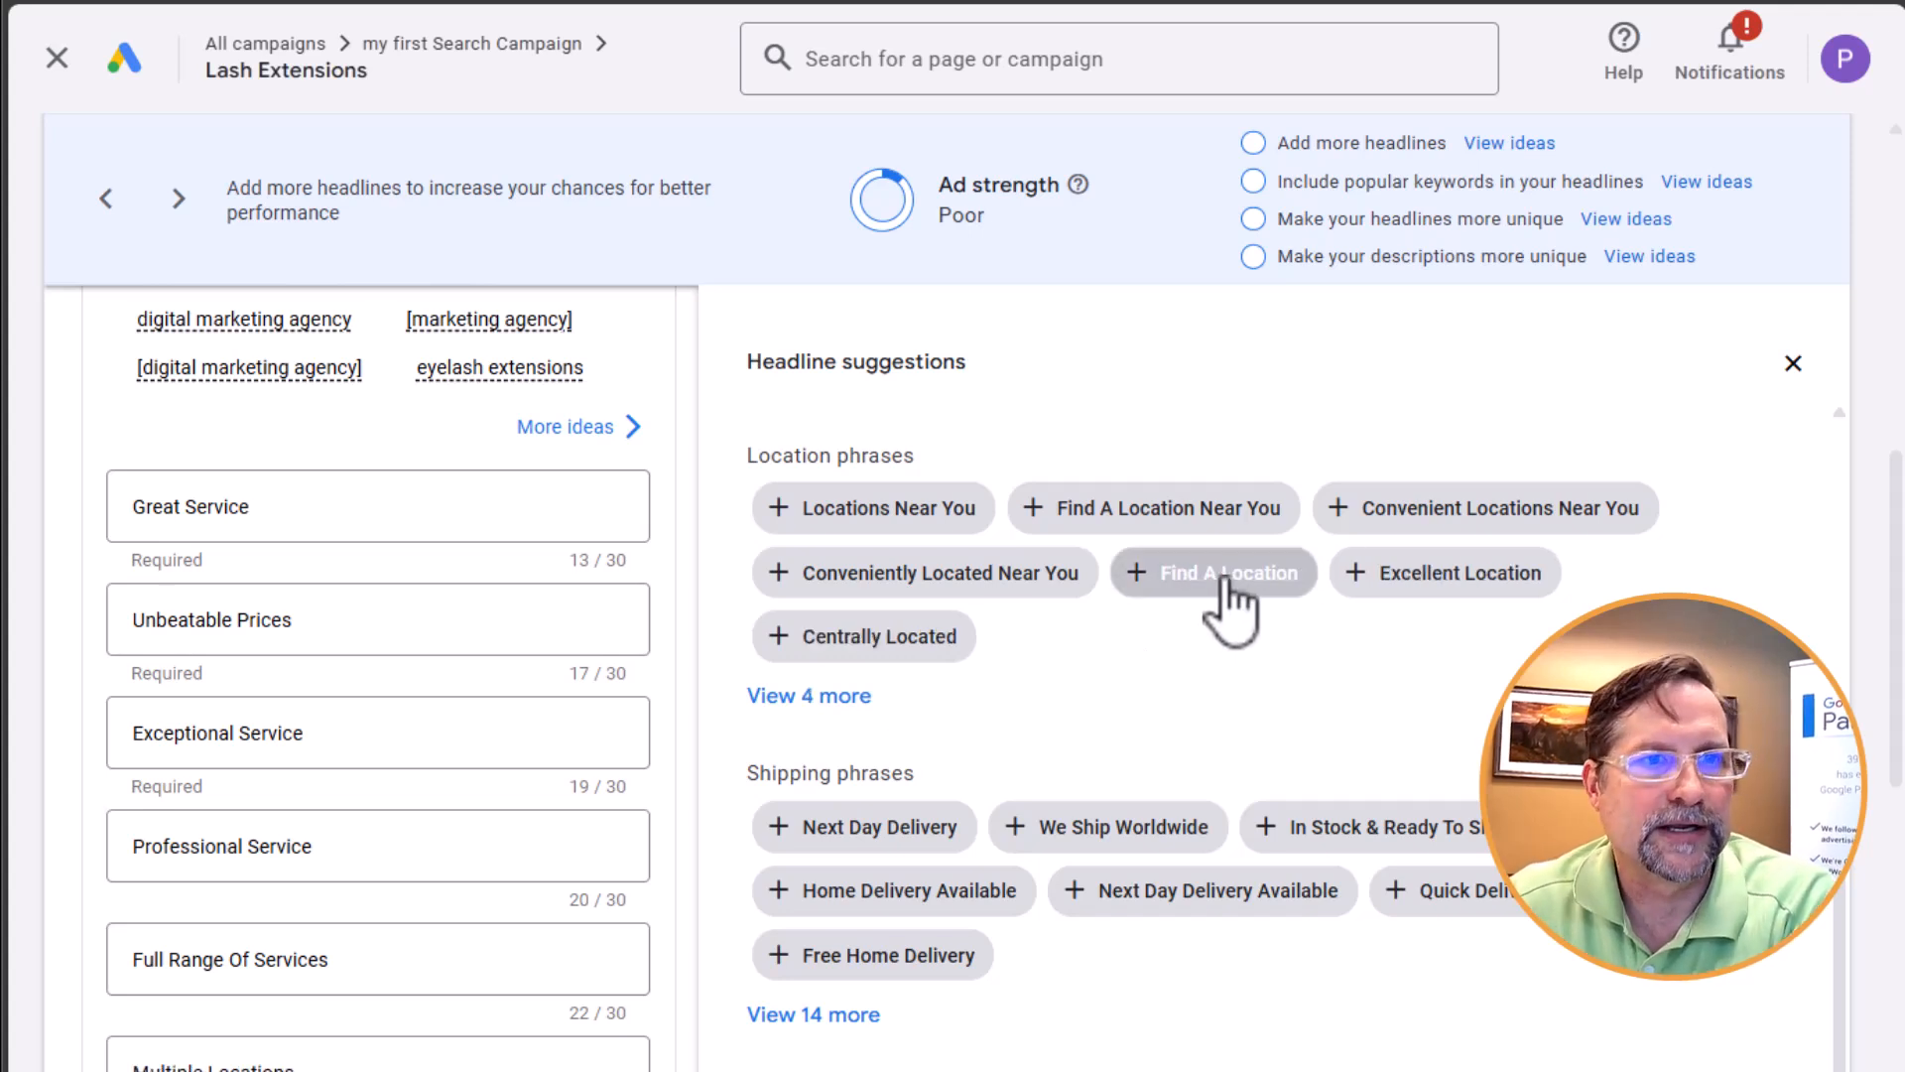
left_click(1151, 839)
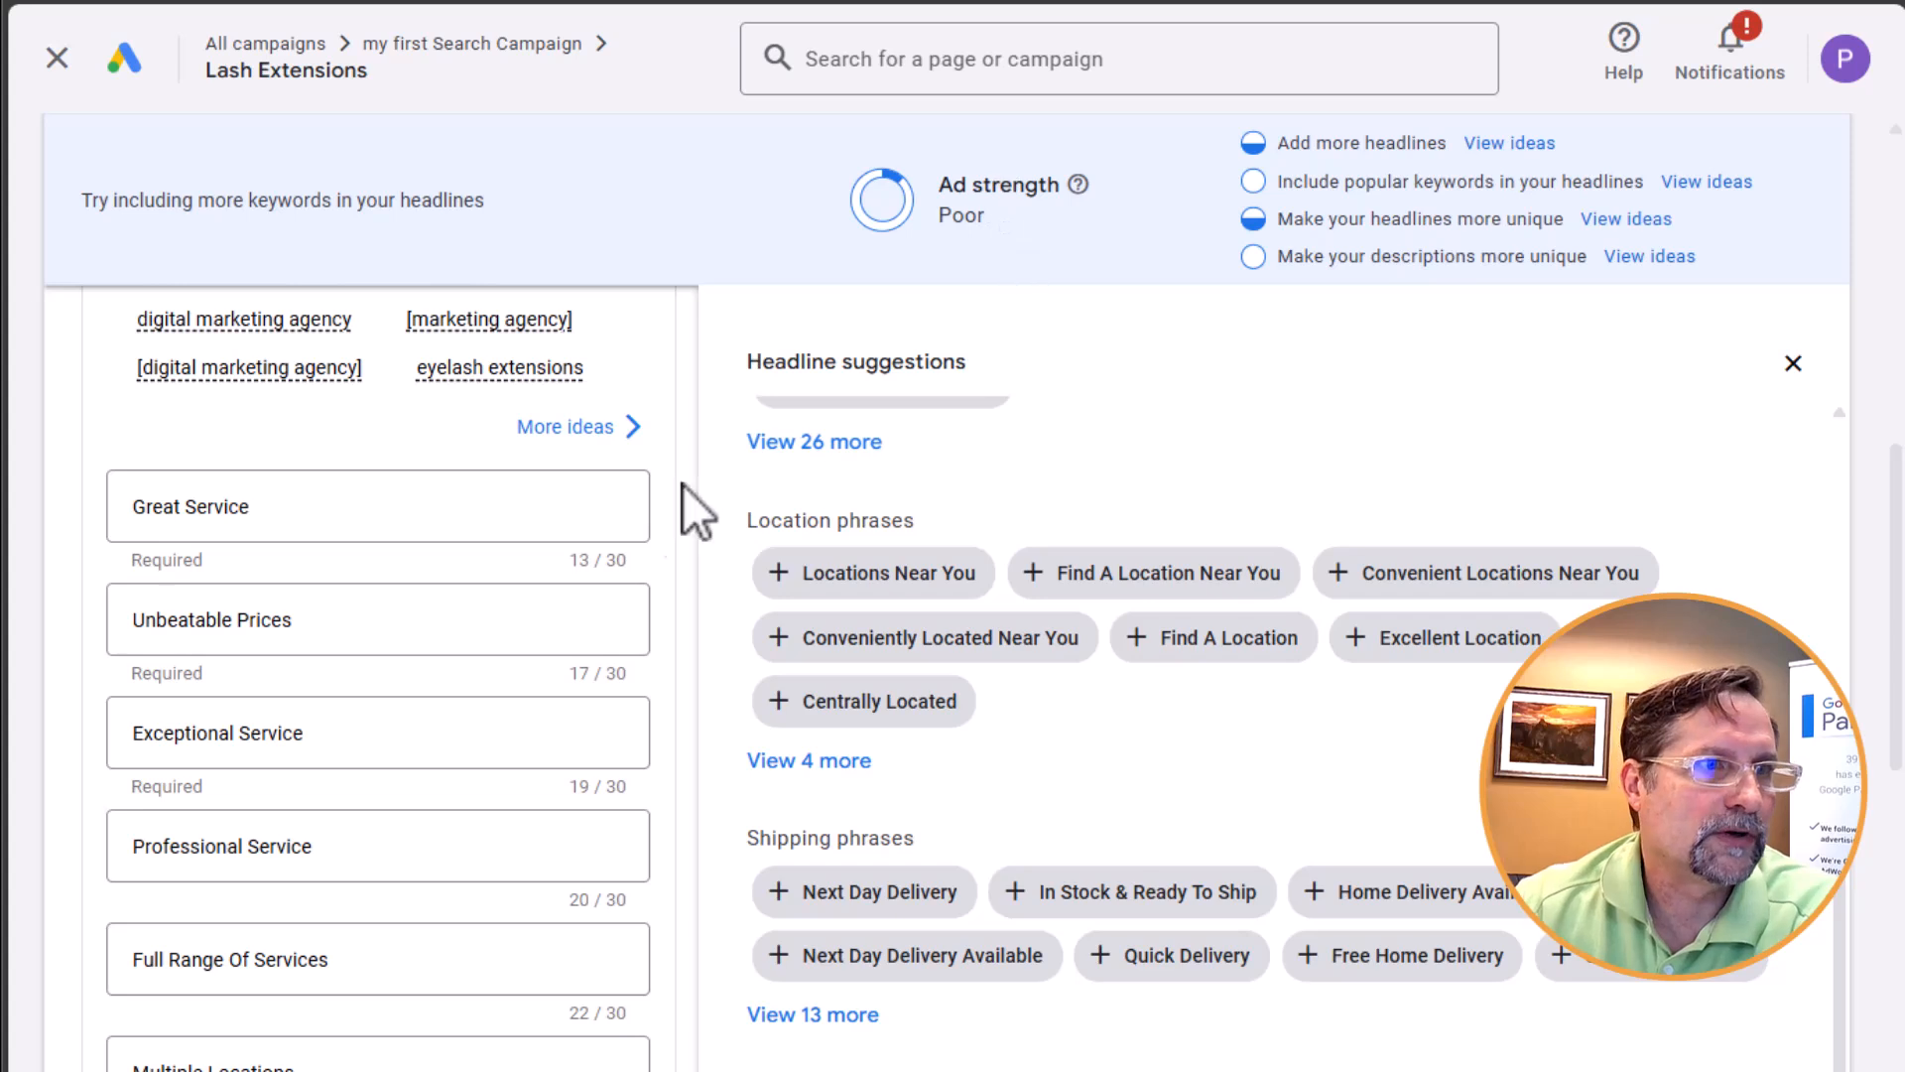
Expand the shipping phrases and add the headlines Free Shipping, On-Time Delivery and Exclusive Deals
scroll(1129, 740, "down", 5)
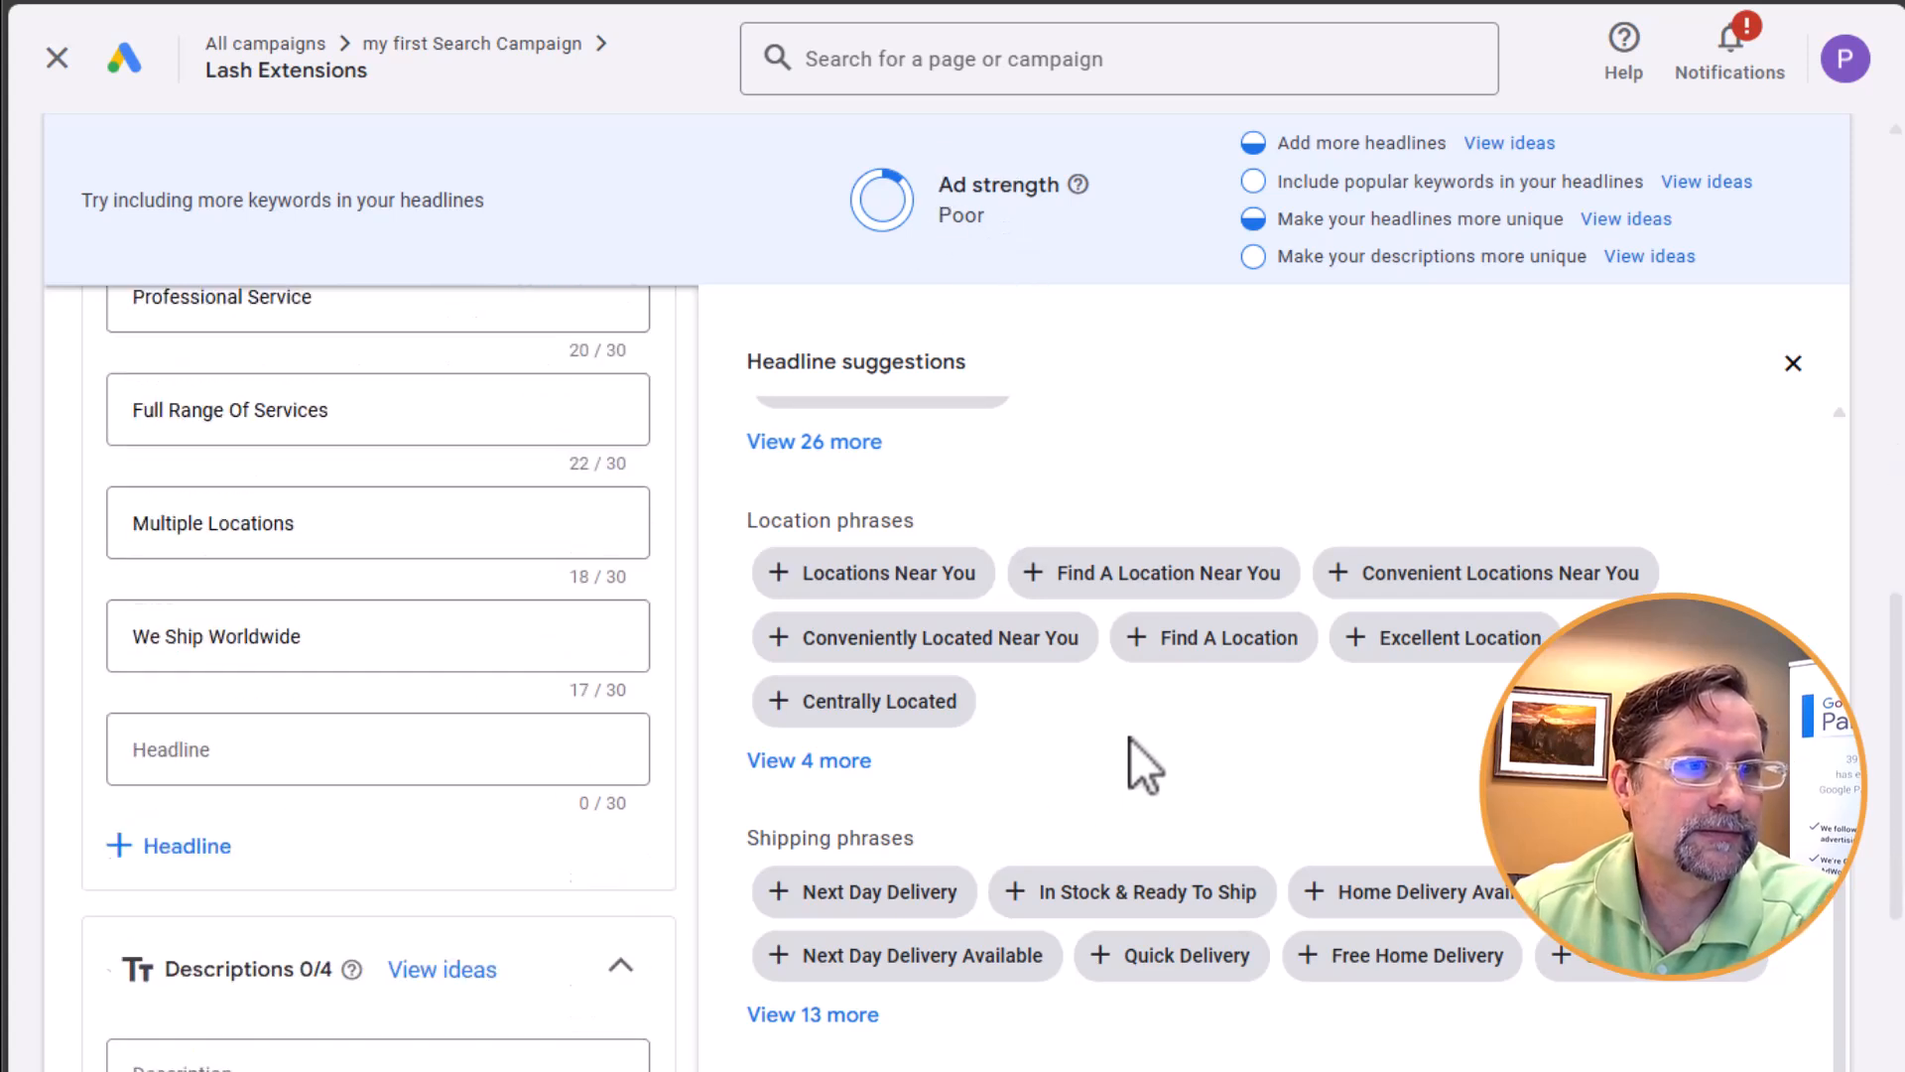
left_click(834, 1014)
scroll(1171, 754, "down", 2)
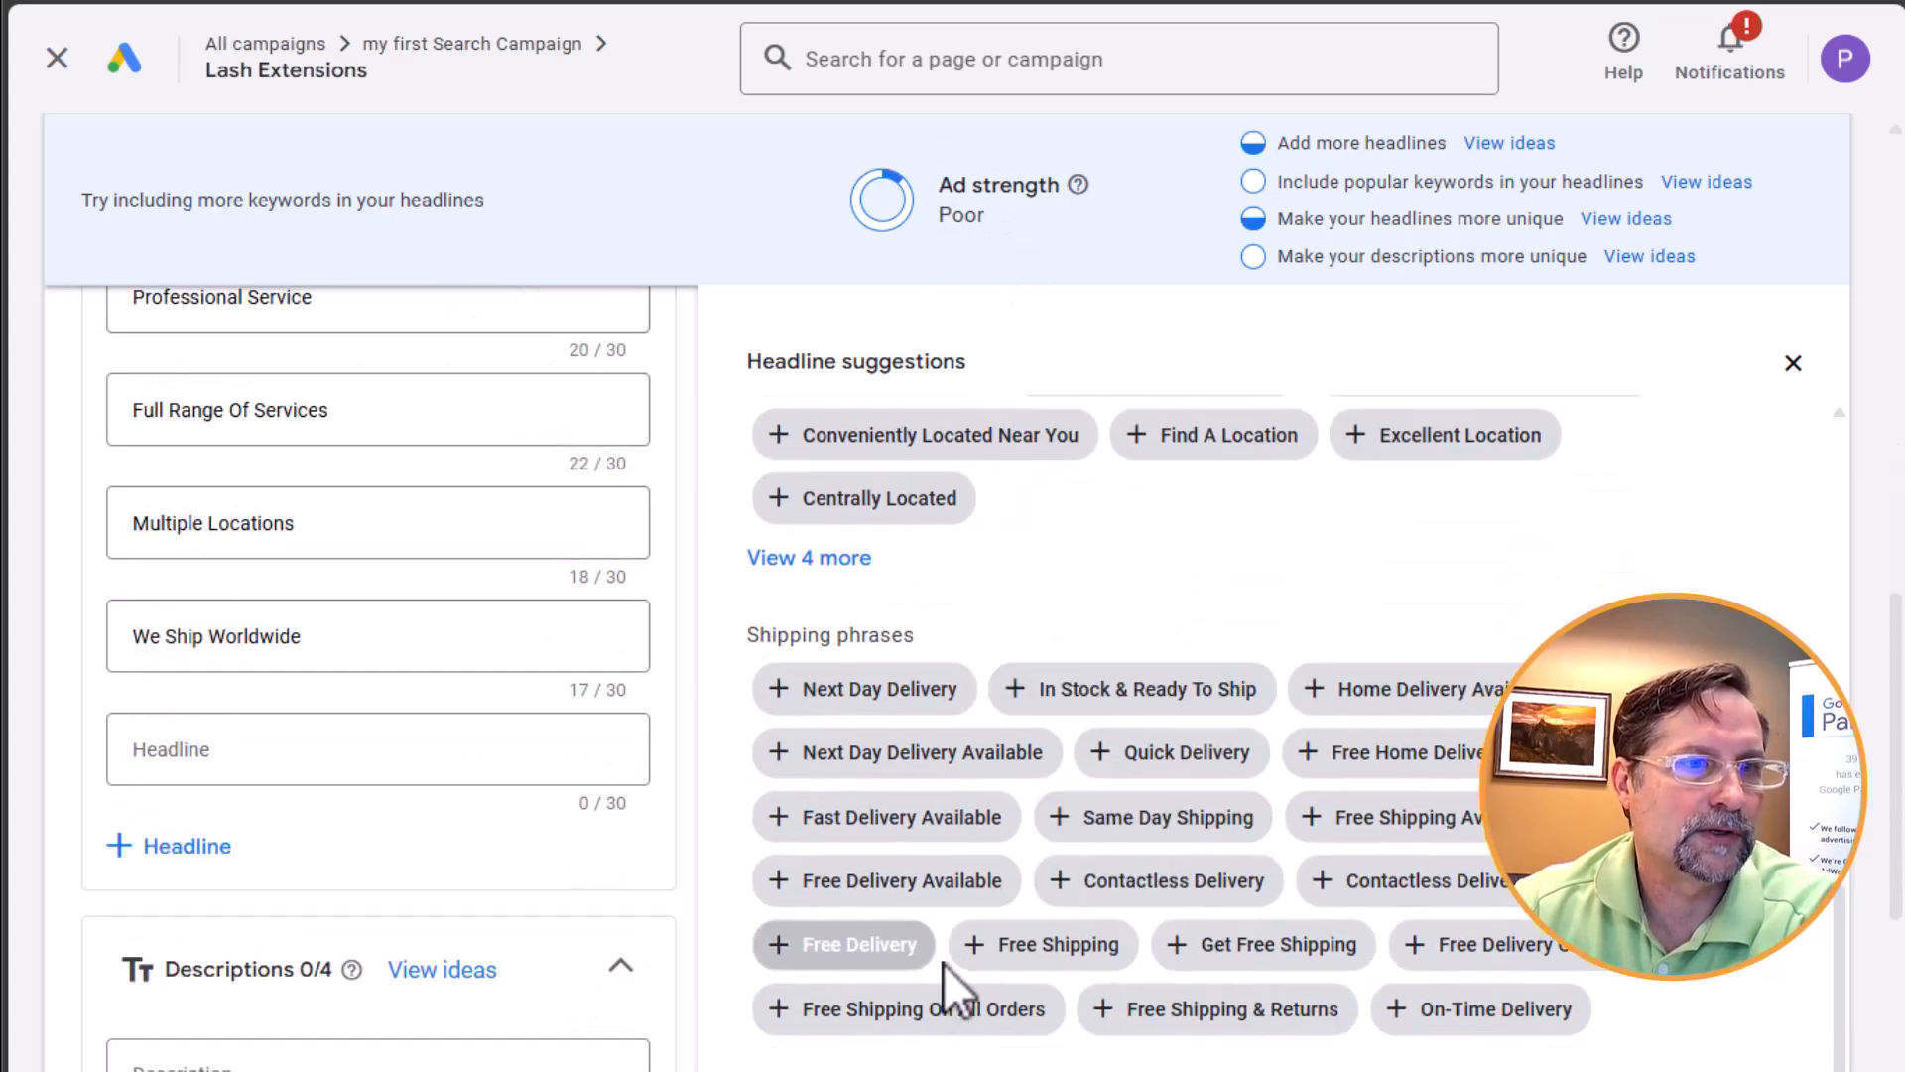
left_click(1090, 953)
left_click(1496, 1004)
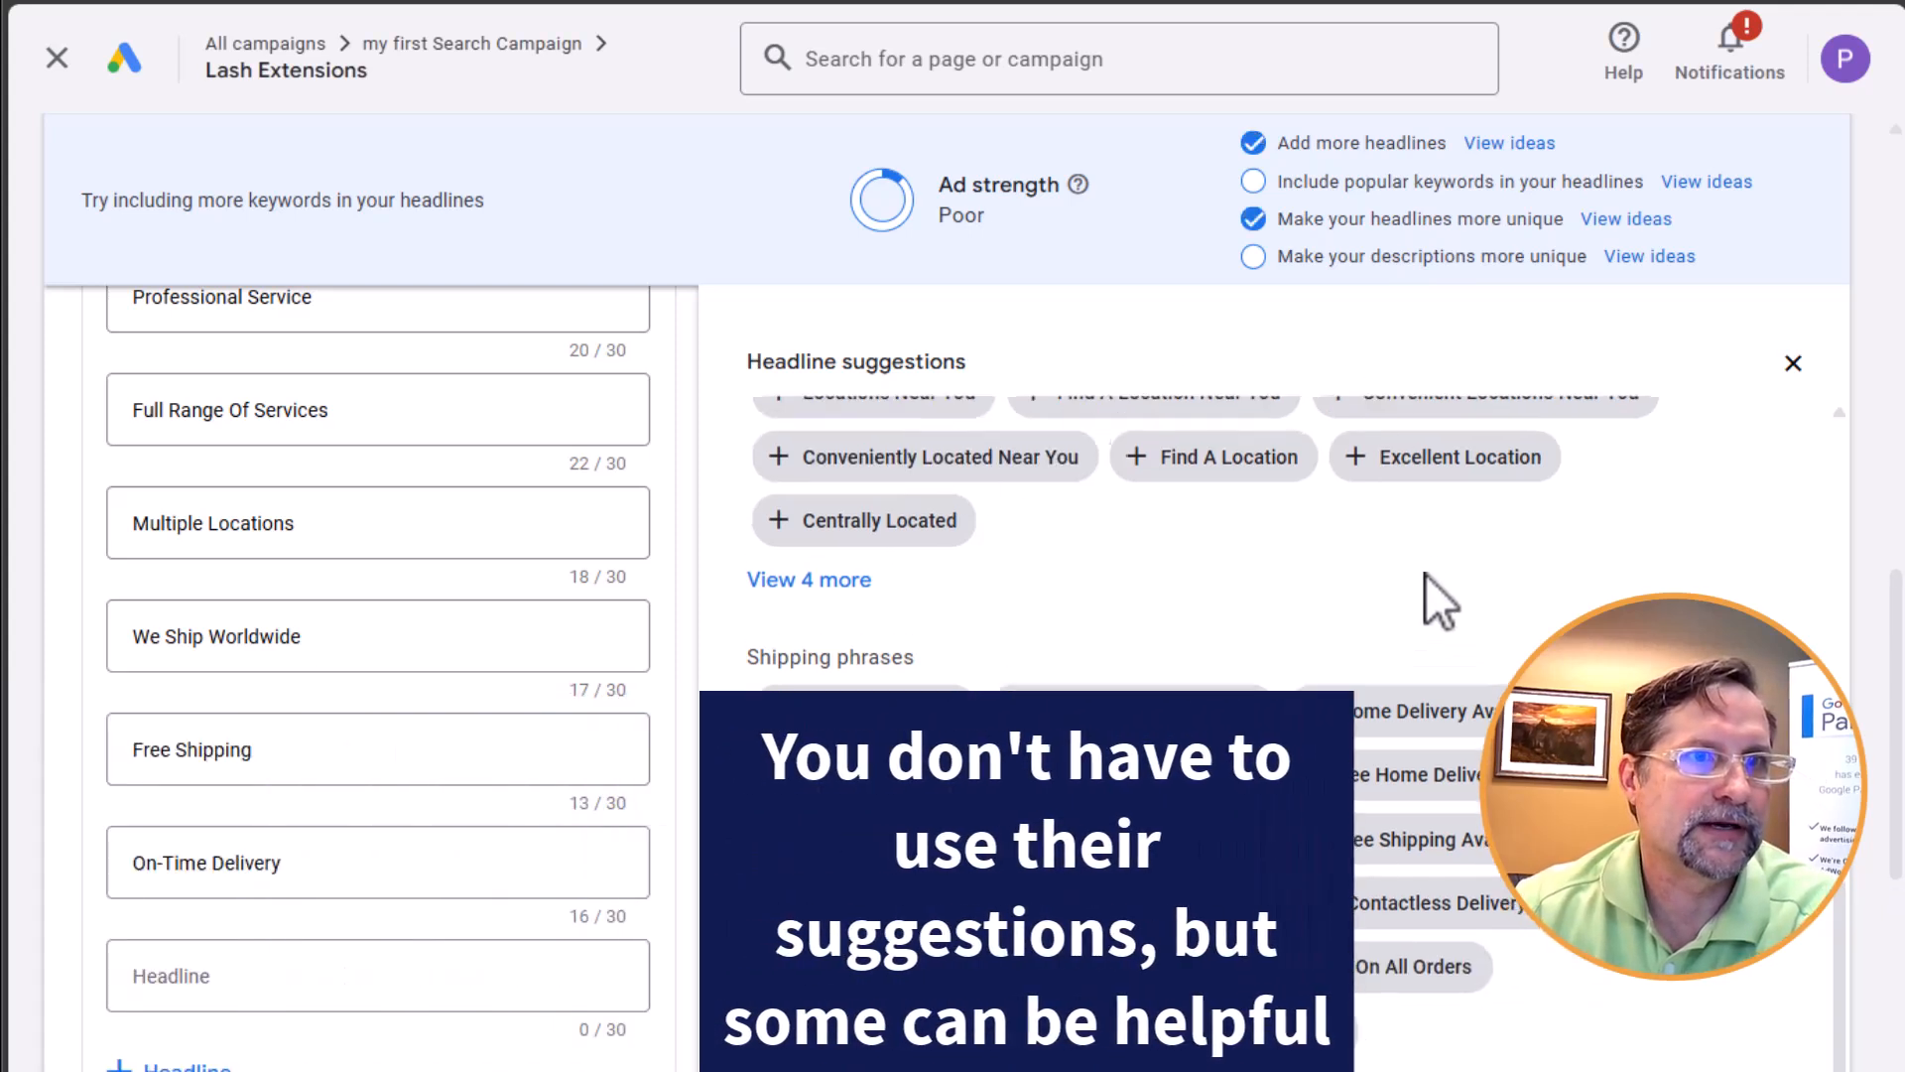
scroll(1426, 575, "down", 5)
left_click(1131, 511)
Start creating the ad's first sitelink and enter "Contact Us" as its sitelink text
scroll(278, 923, "down", 6)
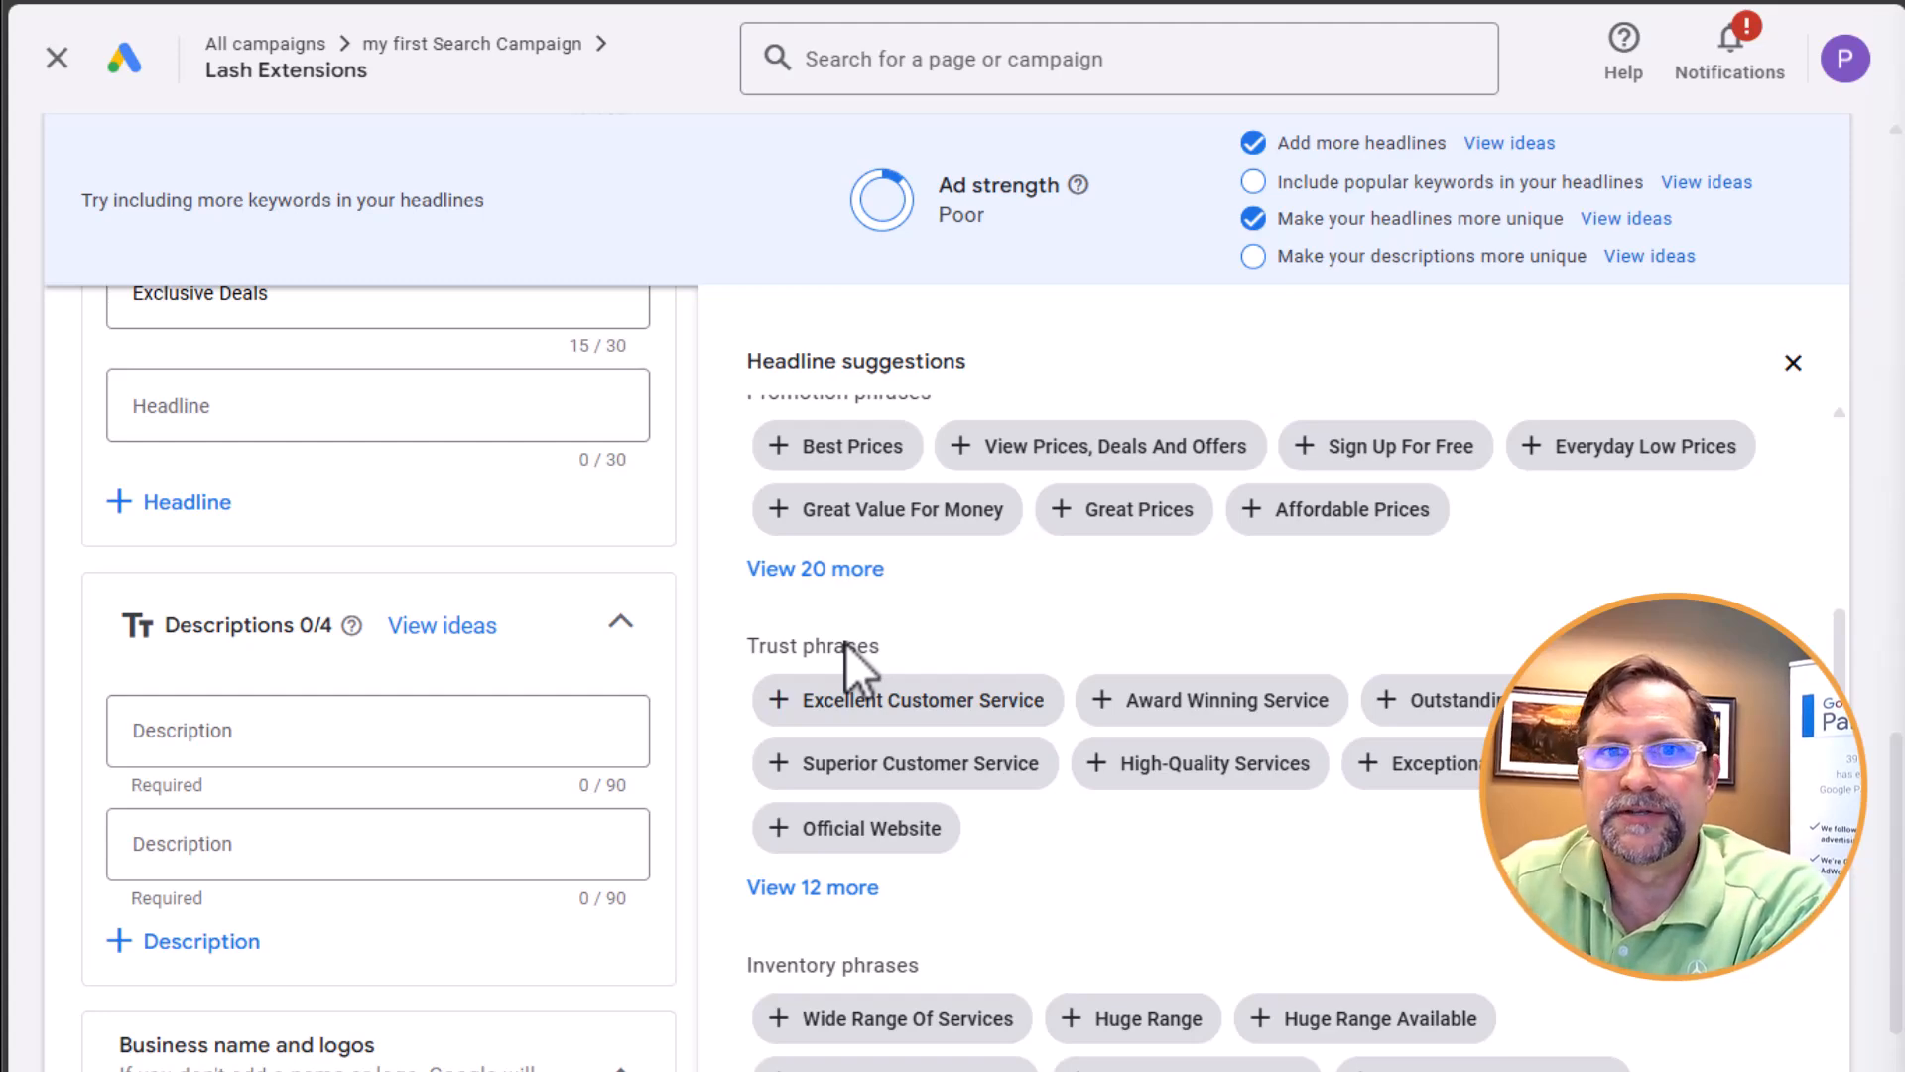
scroll(847, 645, "down", 6)
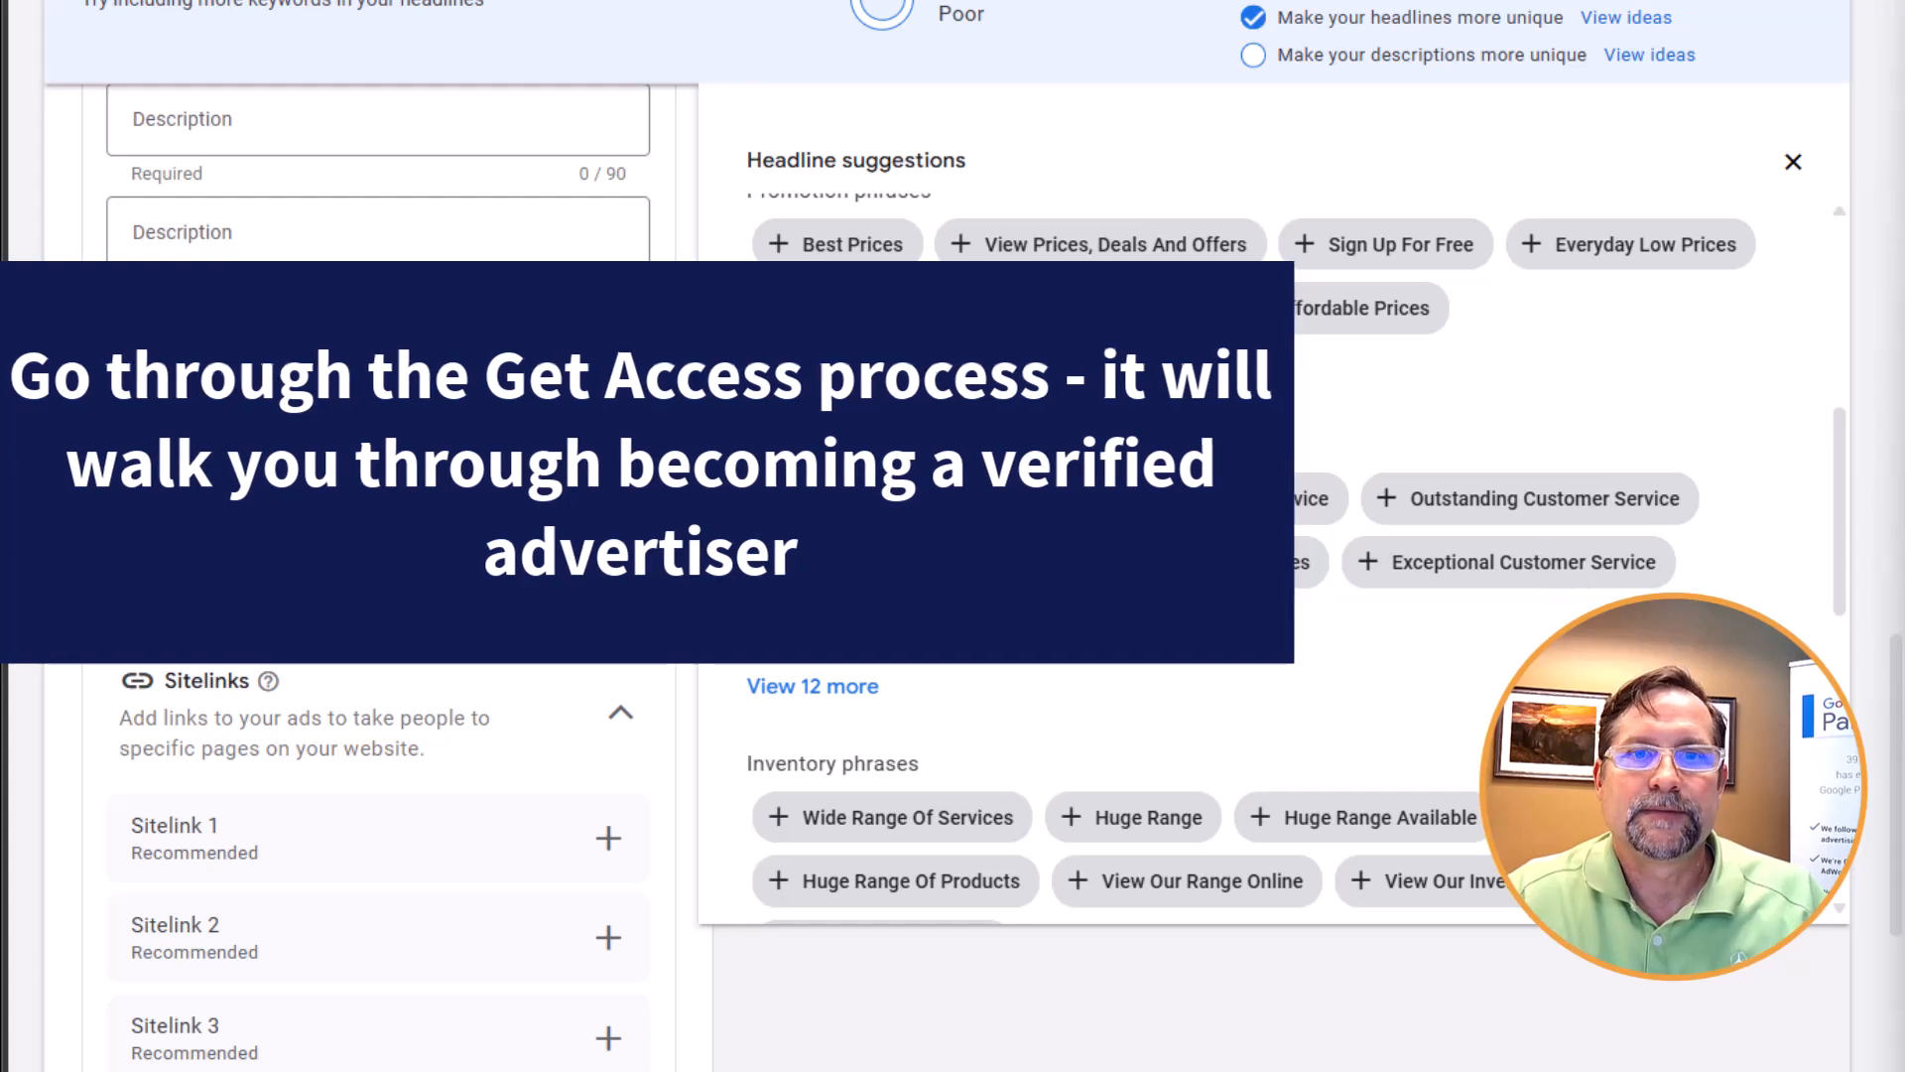
scroll(413, 545, "down", 3)
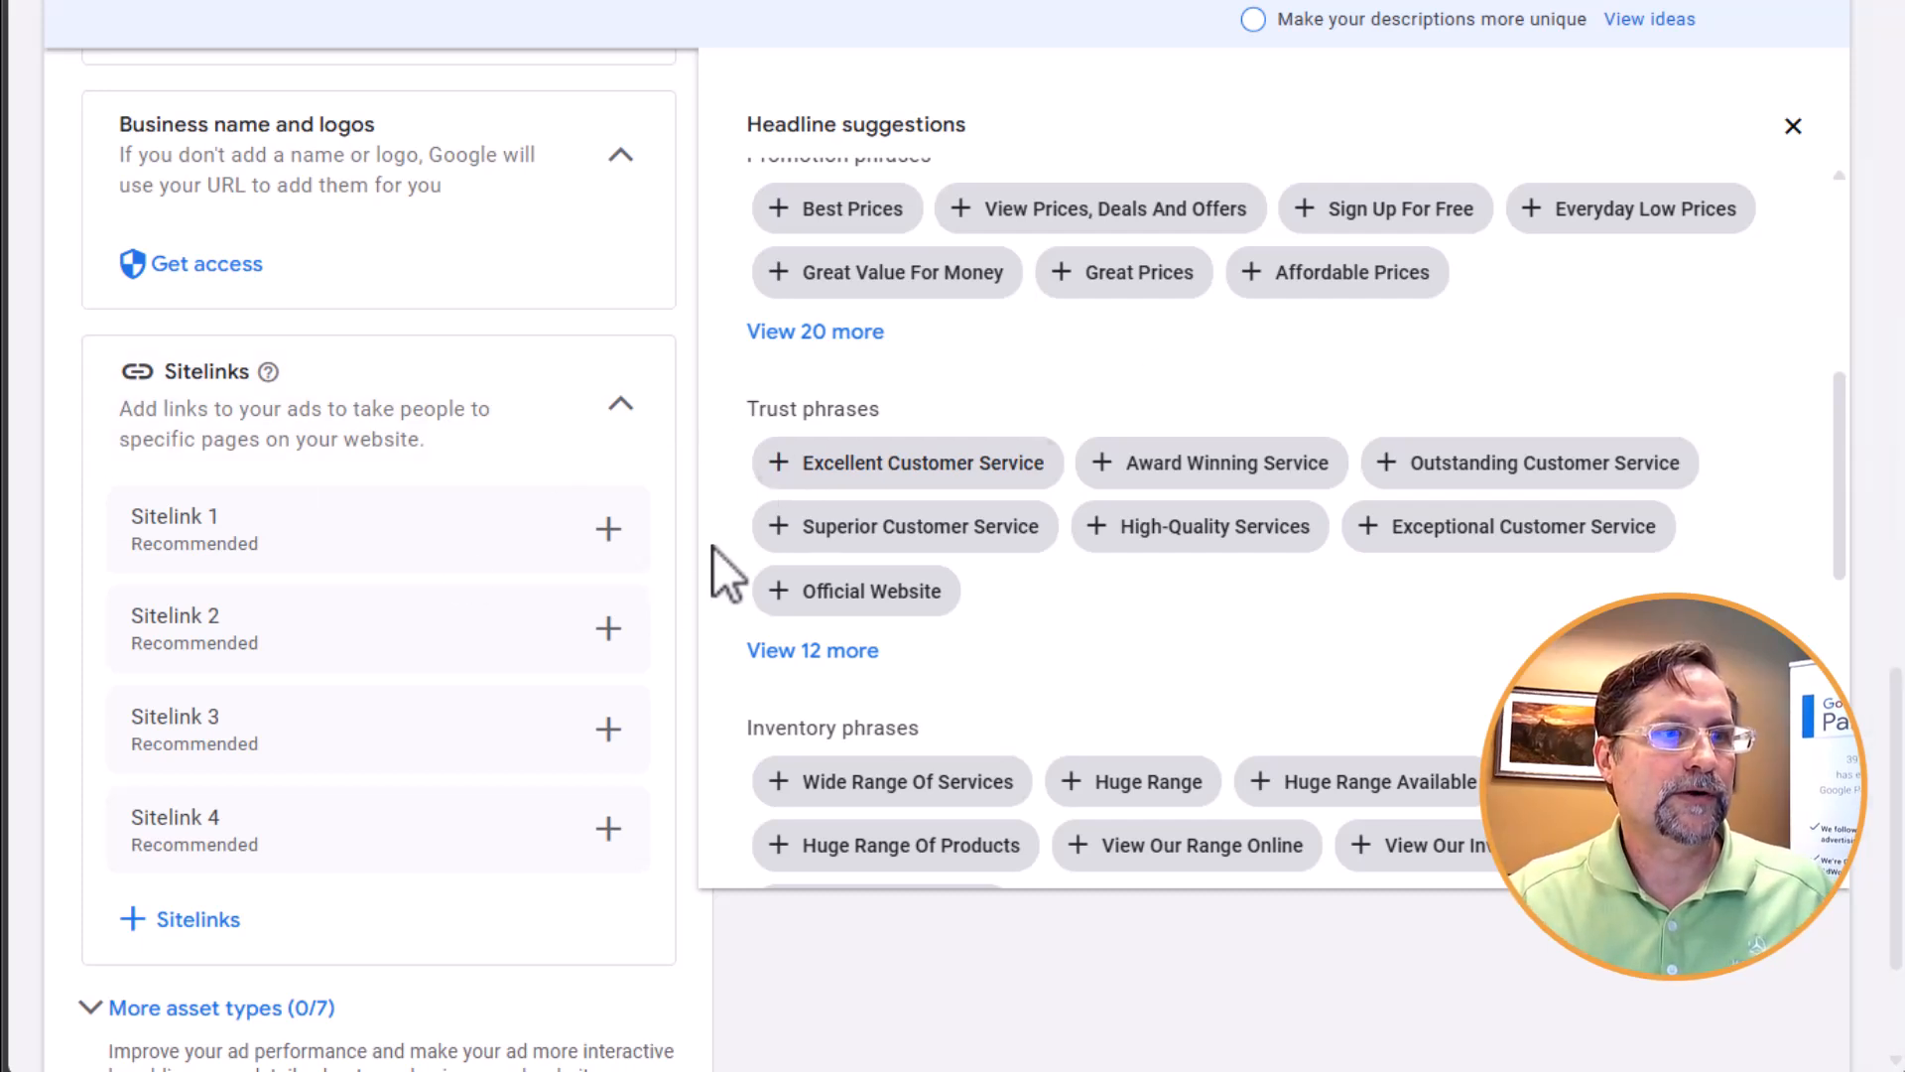
left_click(608, 528)
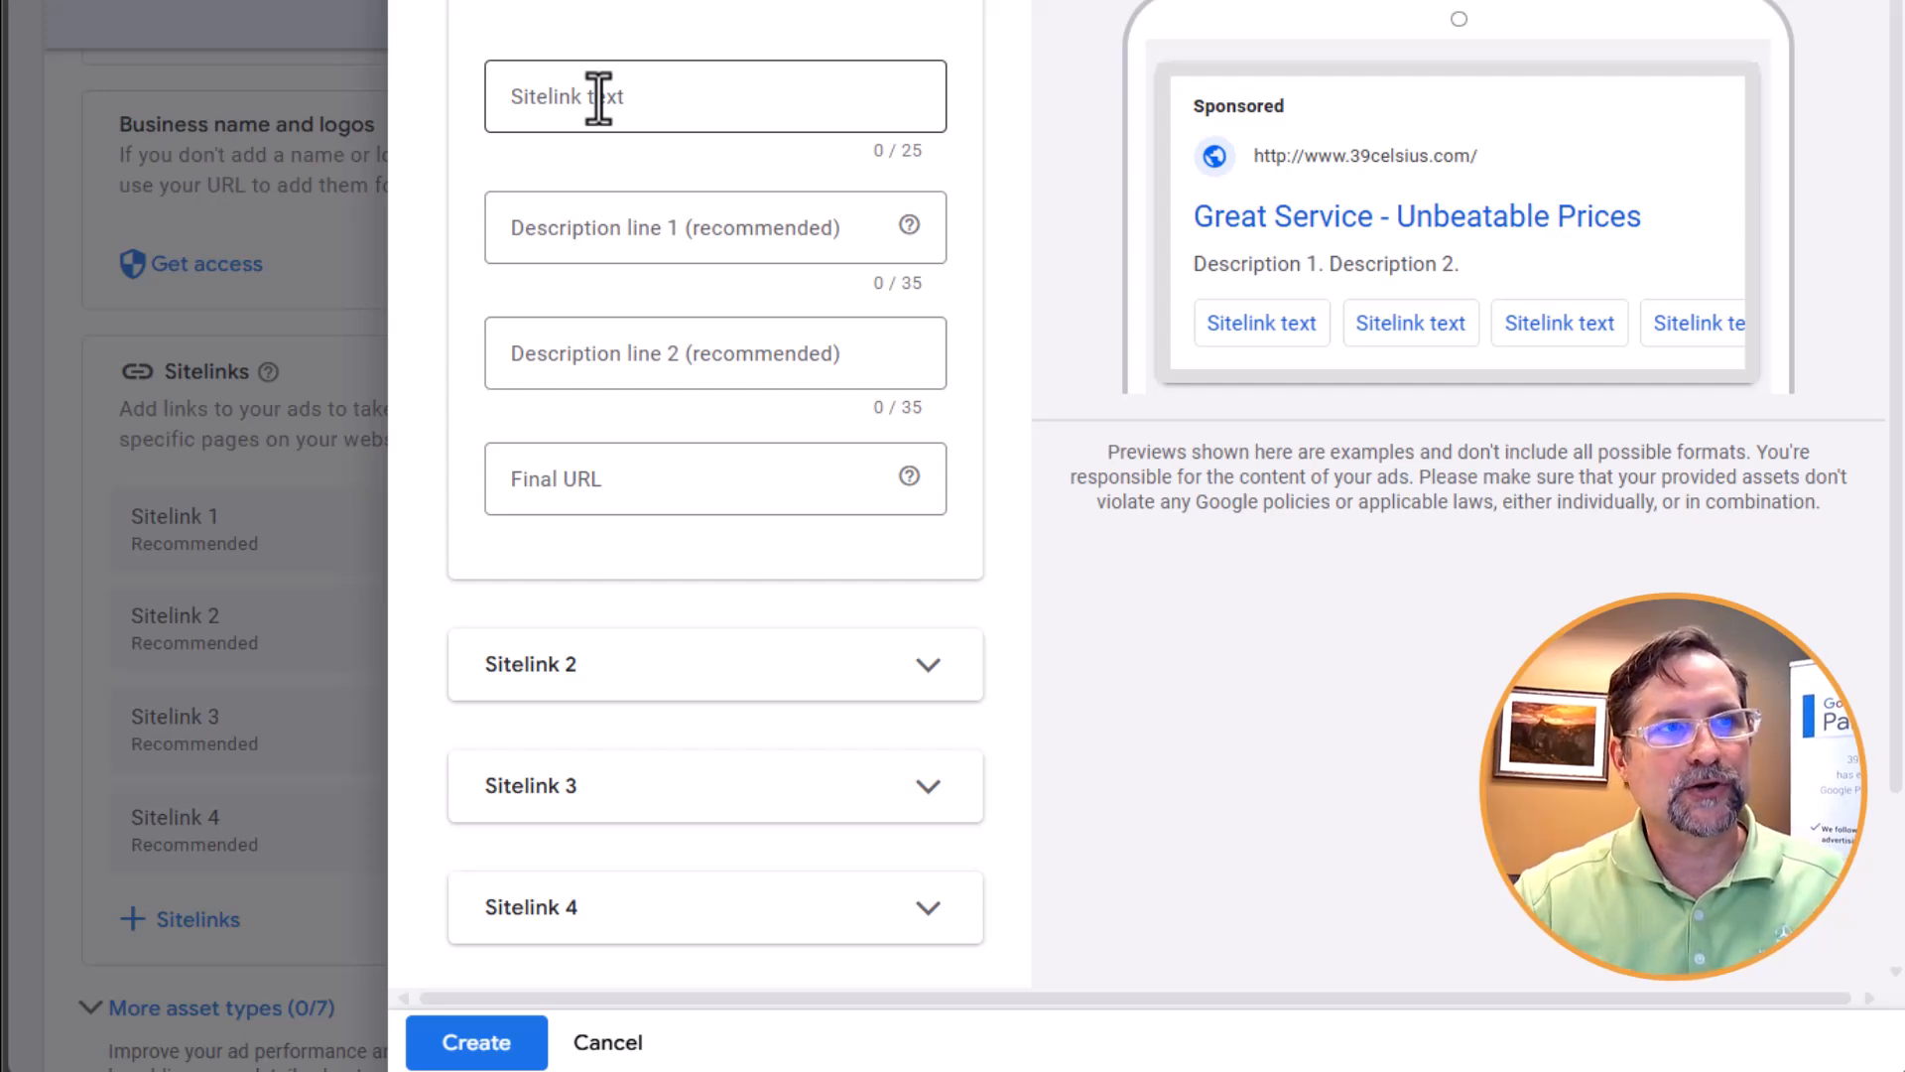
left_click(599, 95)
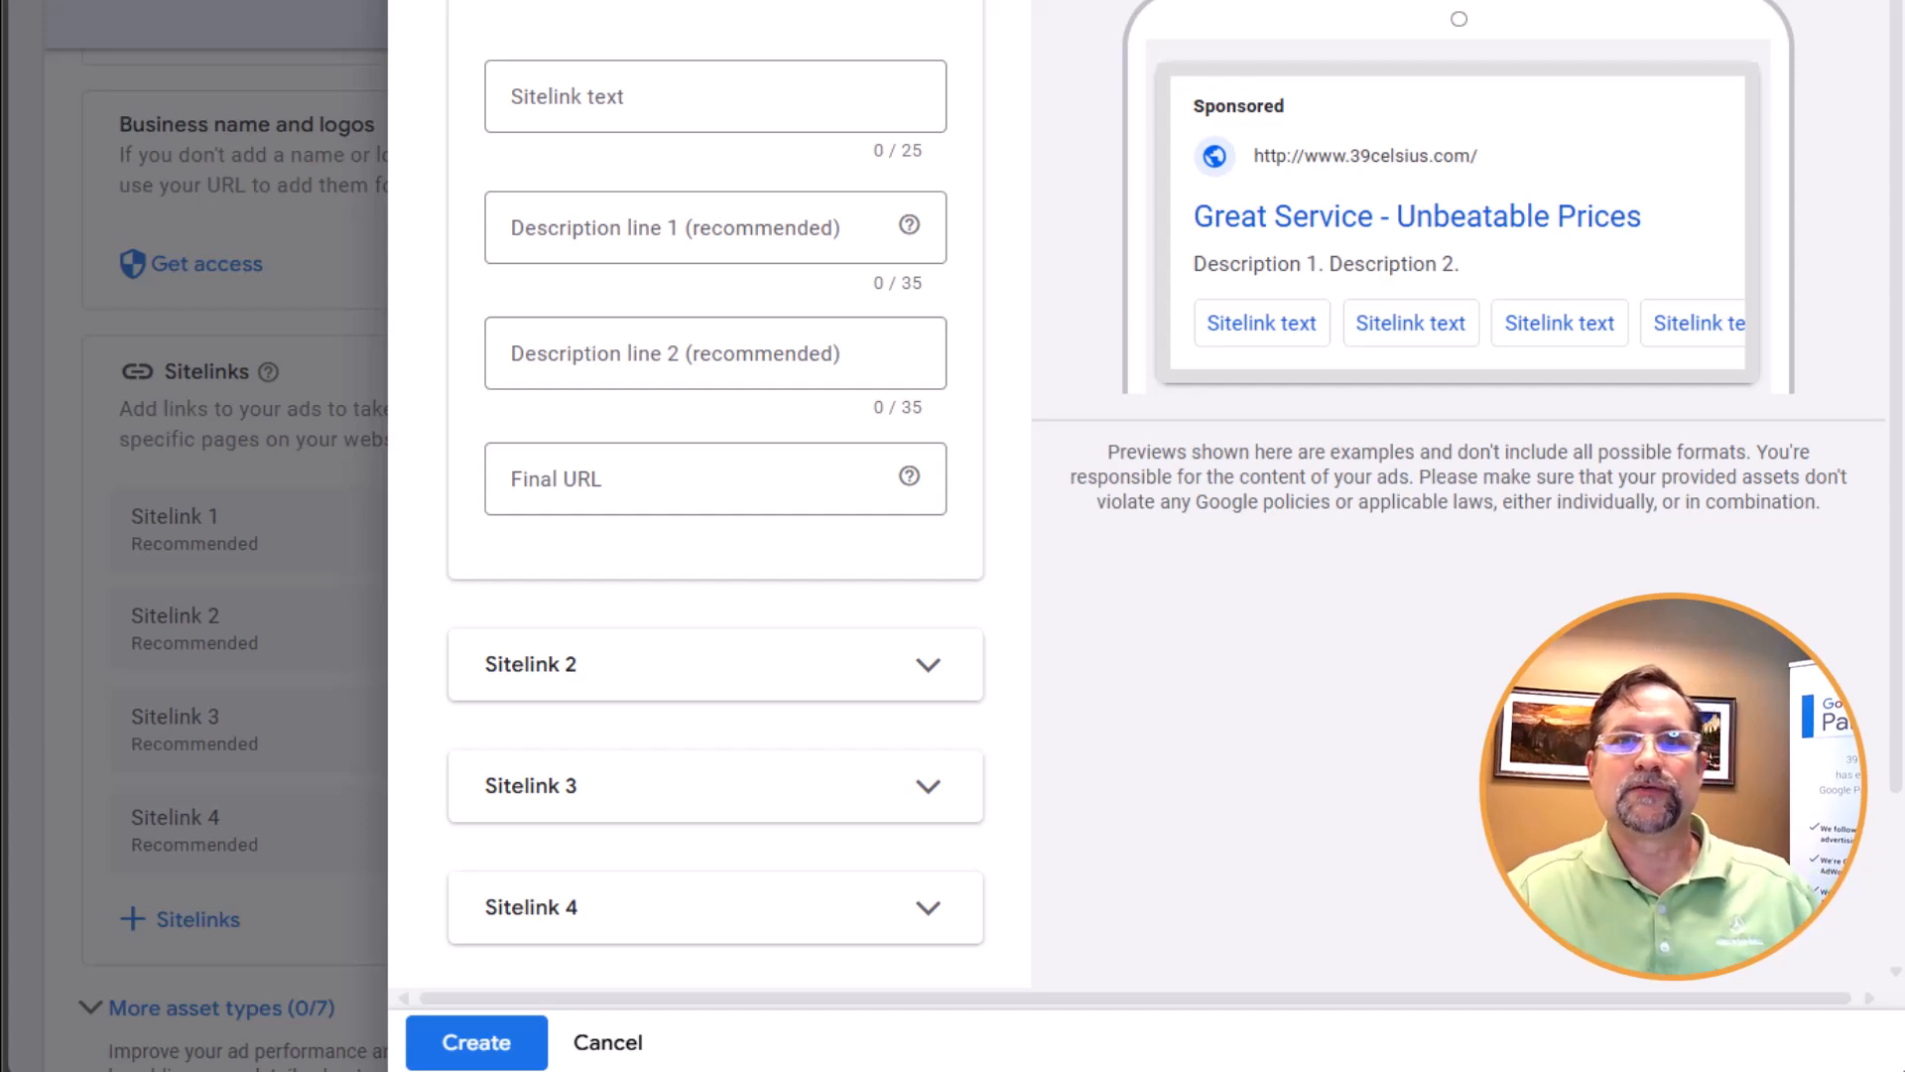
left_click(541, 117)
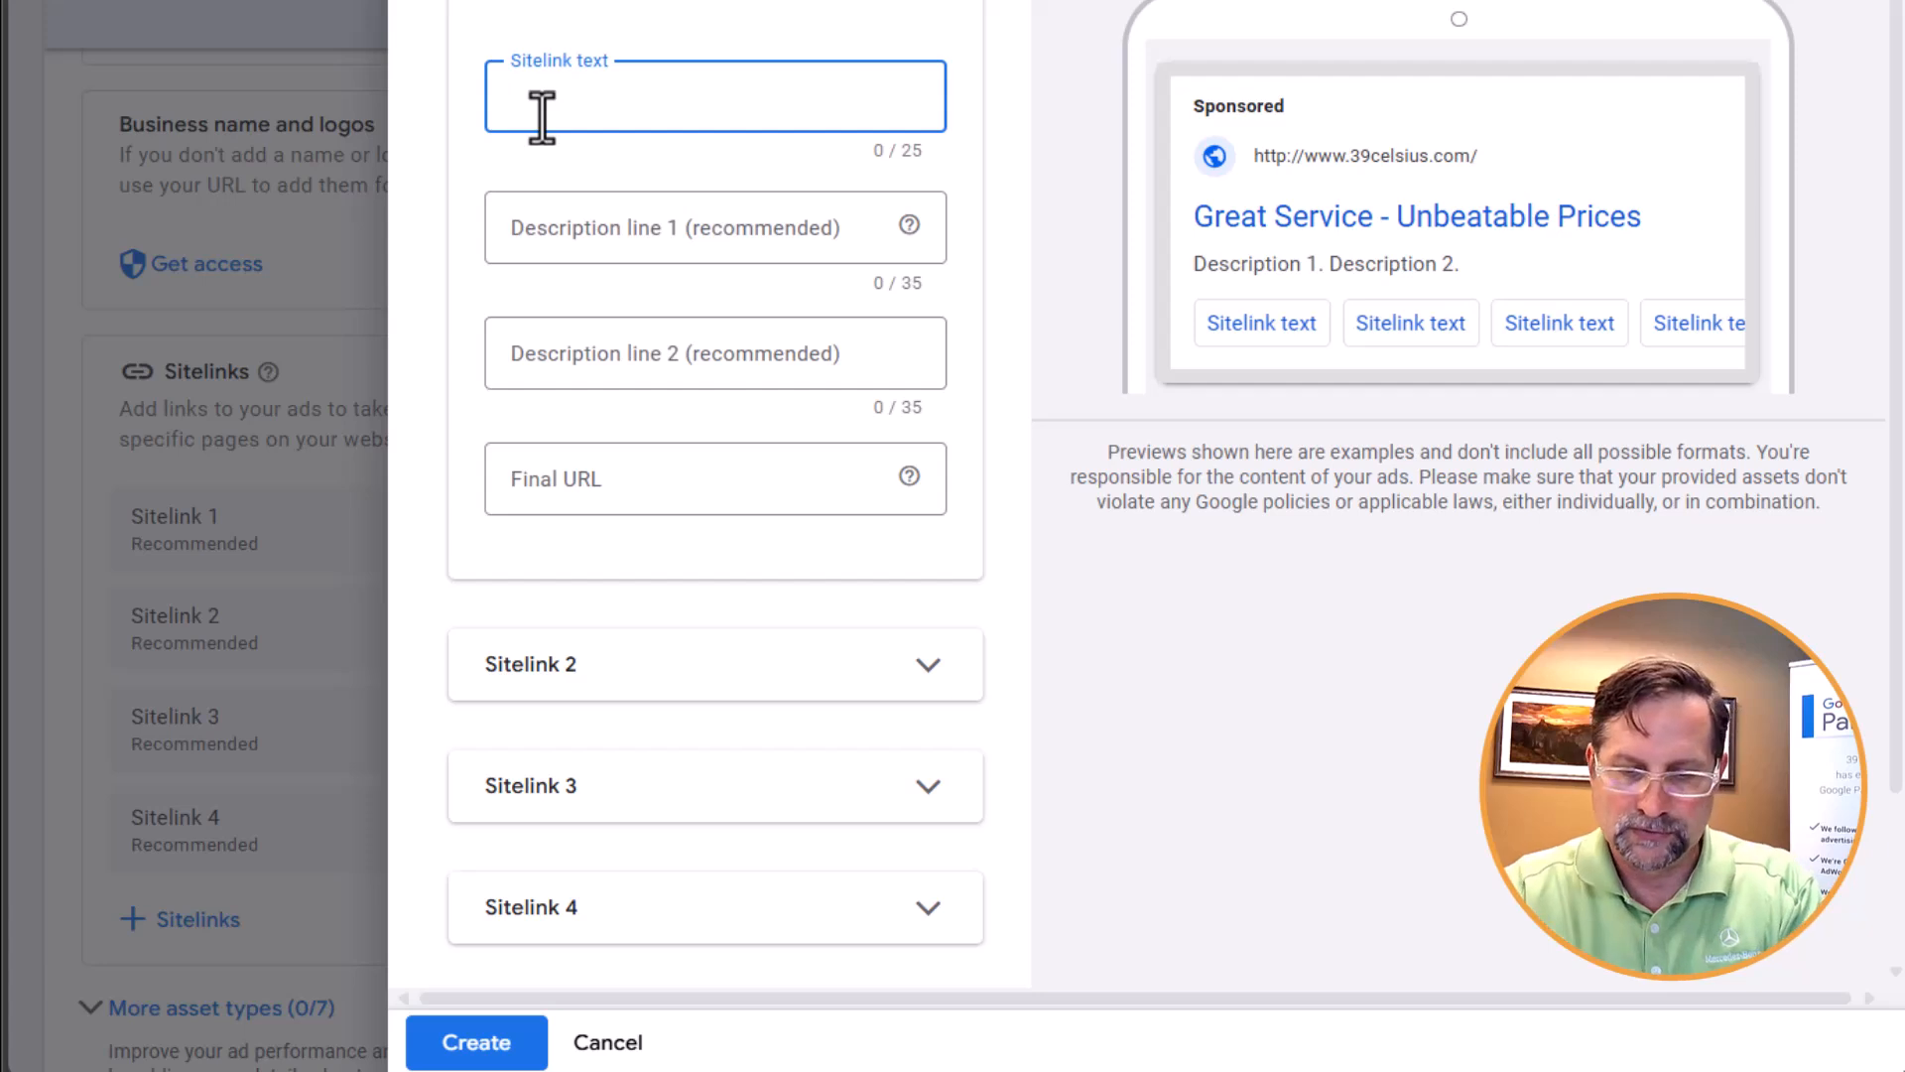
type("Contact Us")
key("Tab")
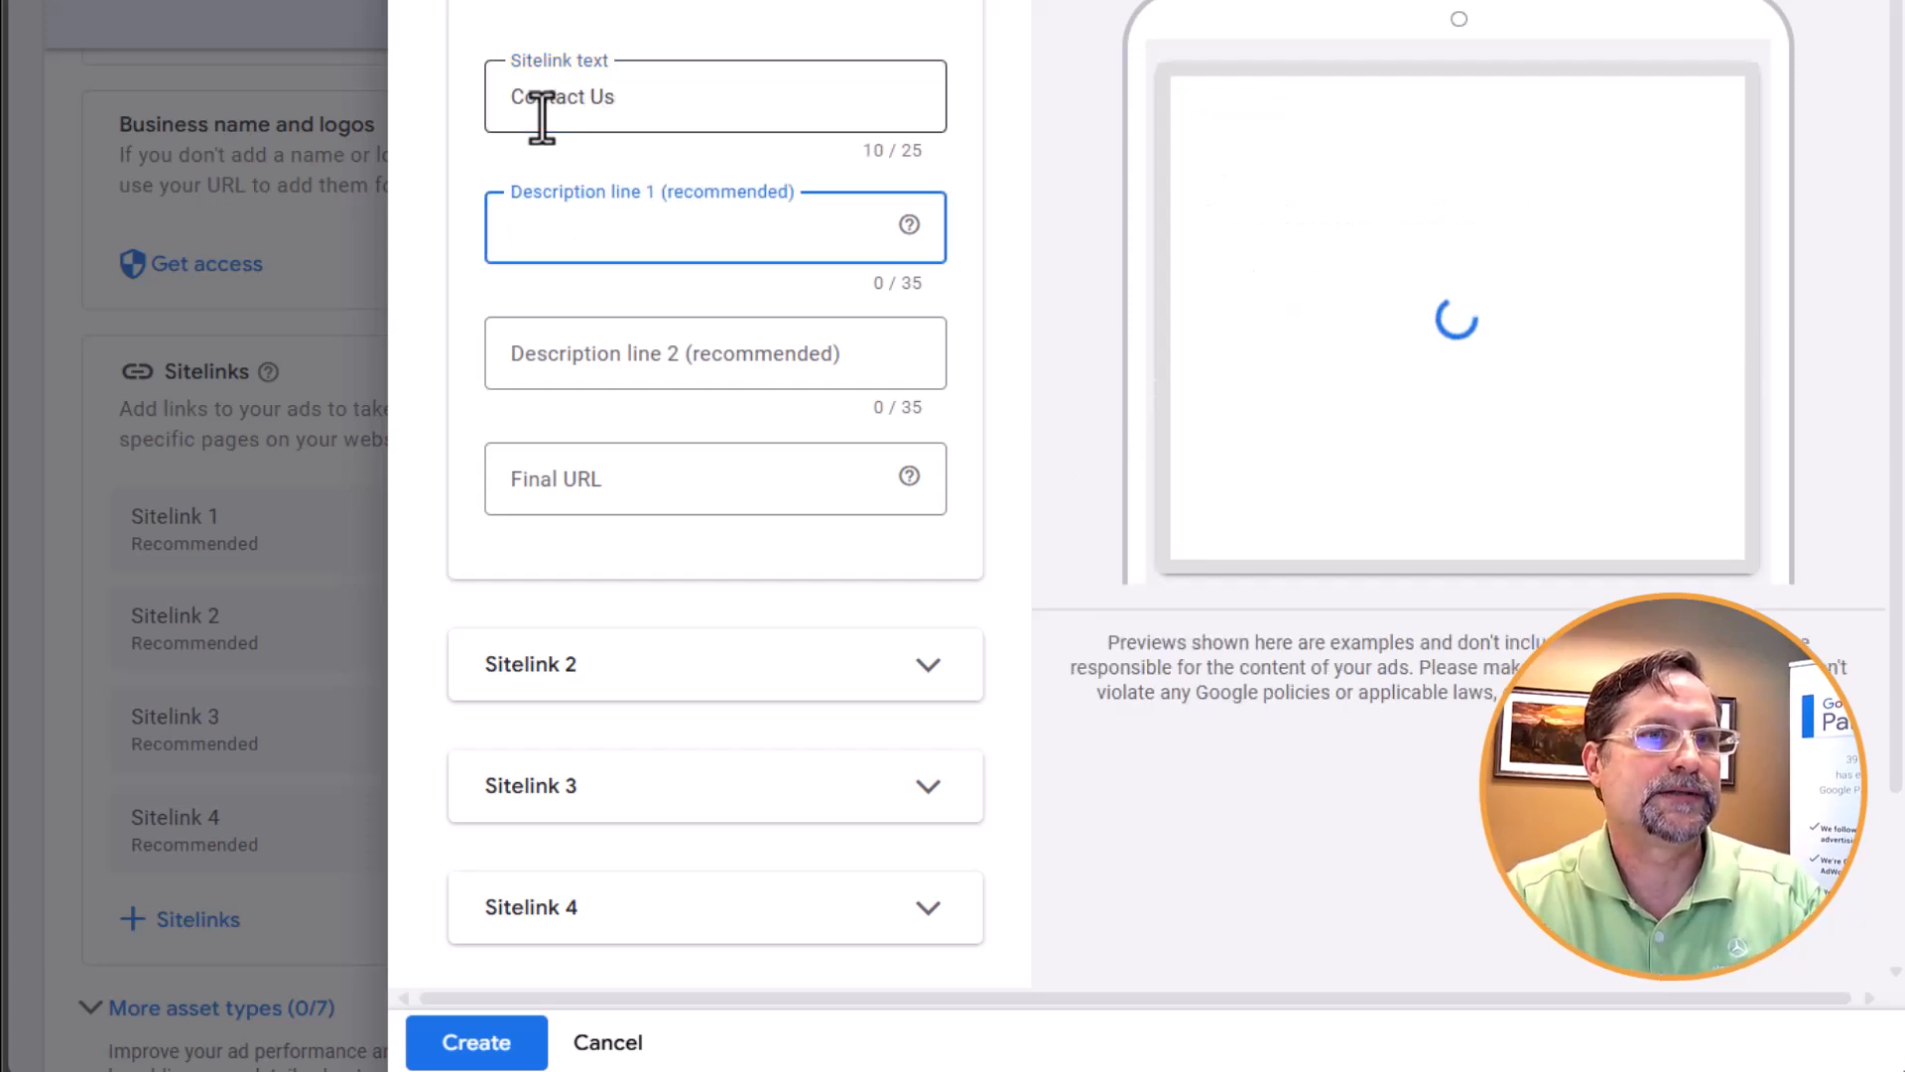
Set the Contact Us sitelink's final URL to 39celsius.com/contact-us
left_click(709, 504)
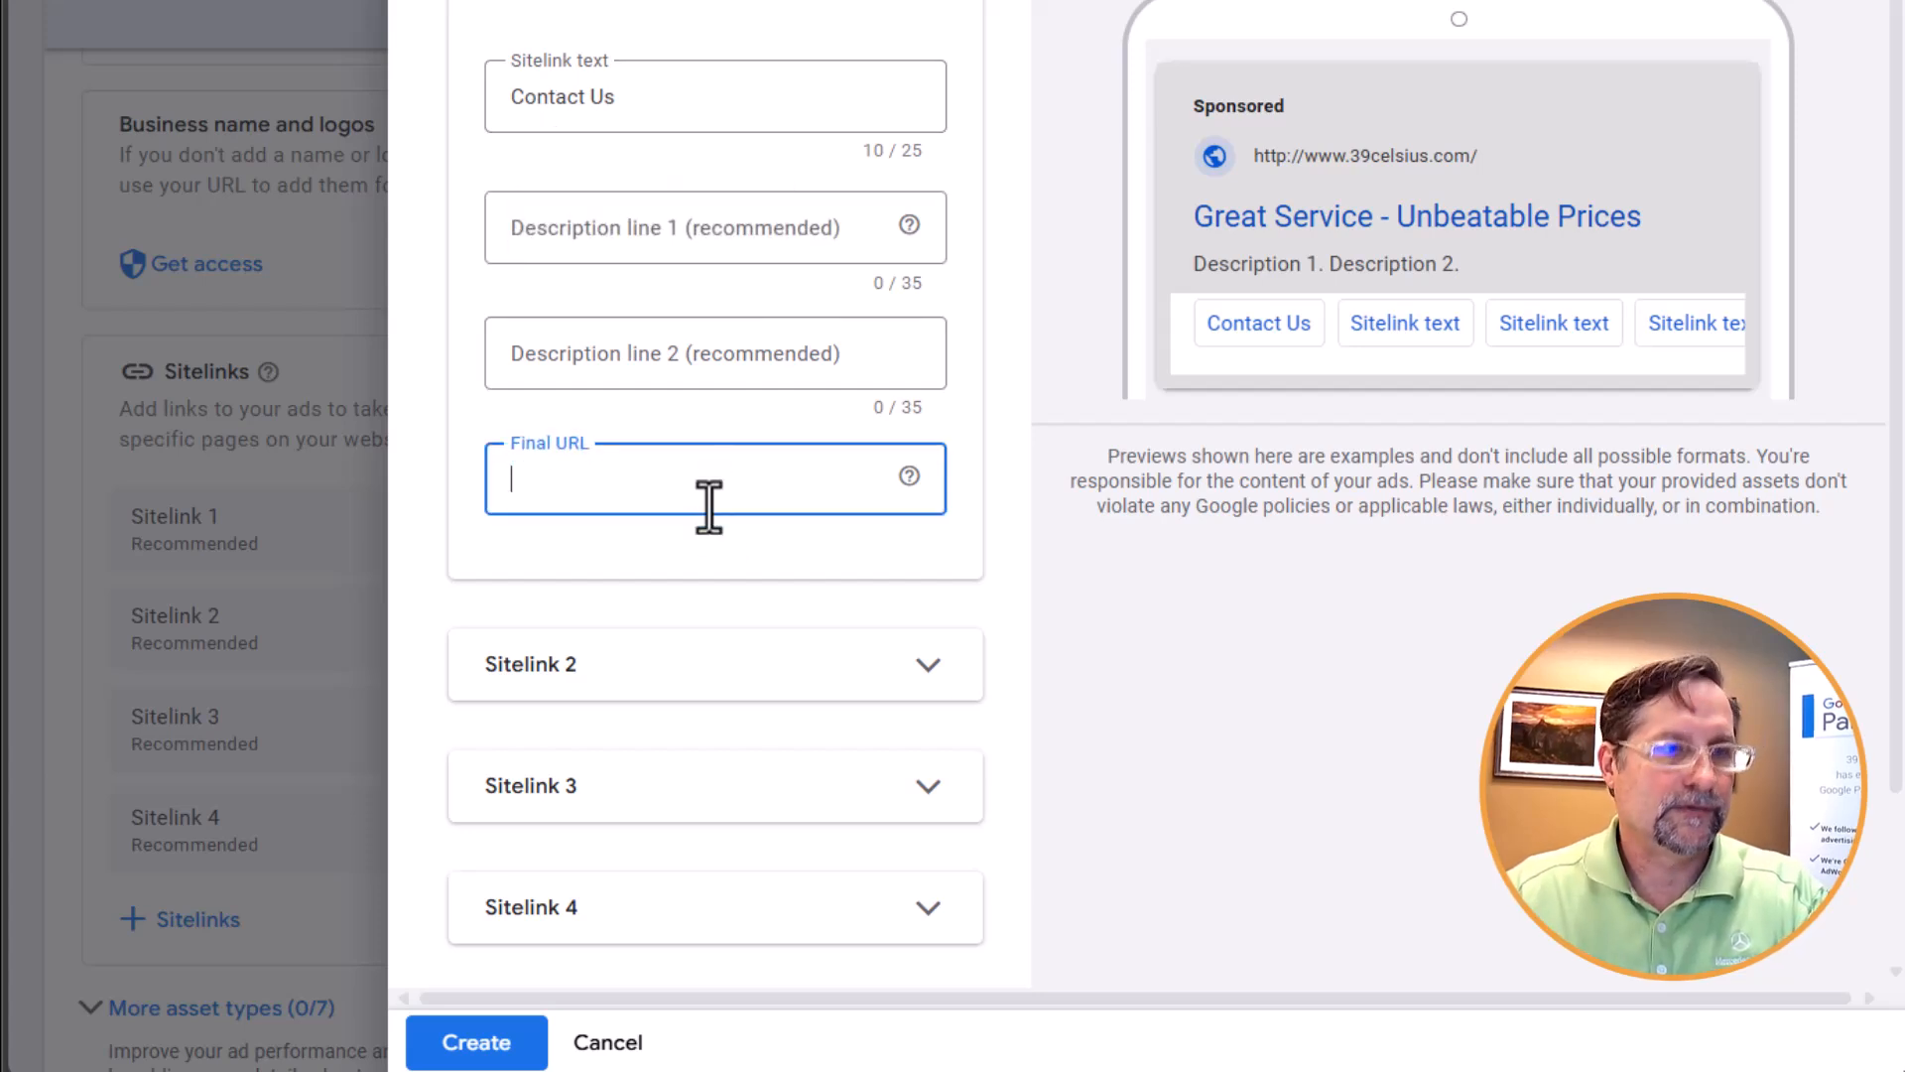
type("39celsius.com/contact-us")
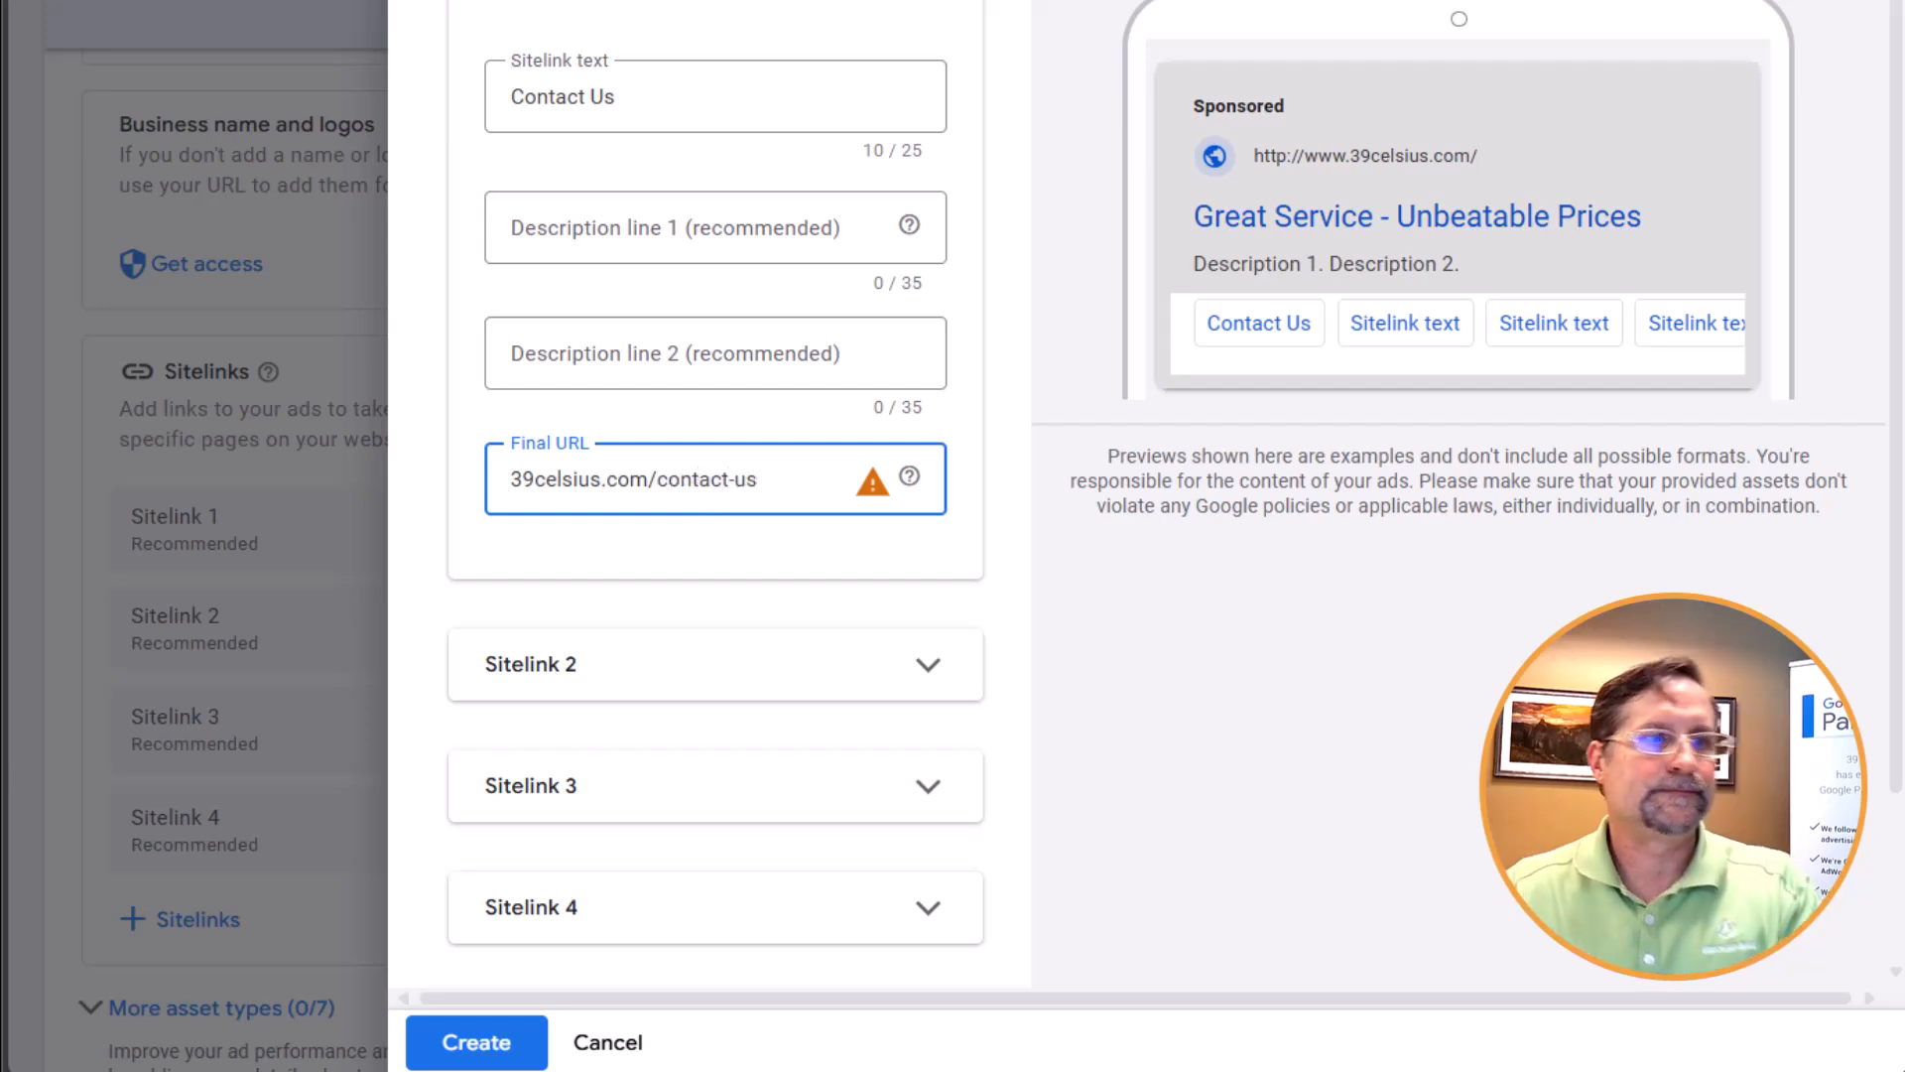
key("Tab")
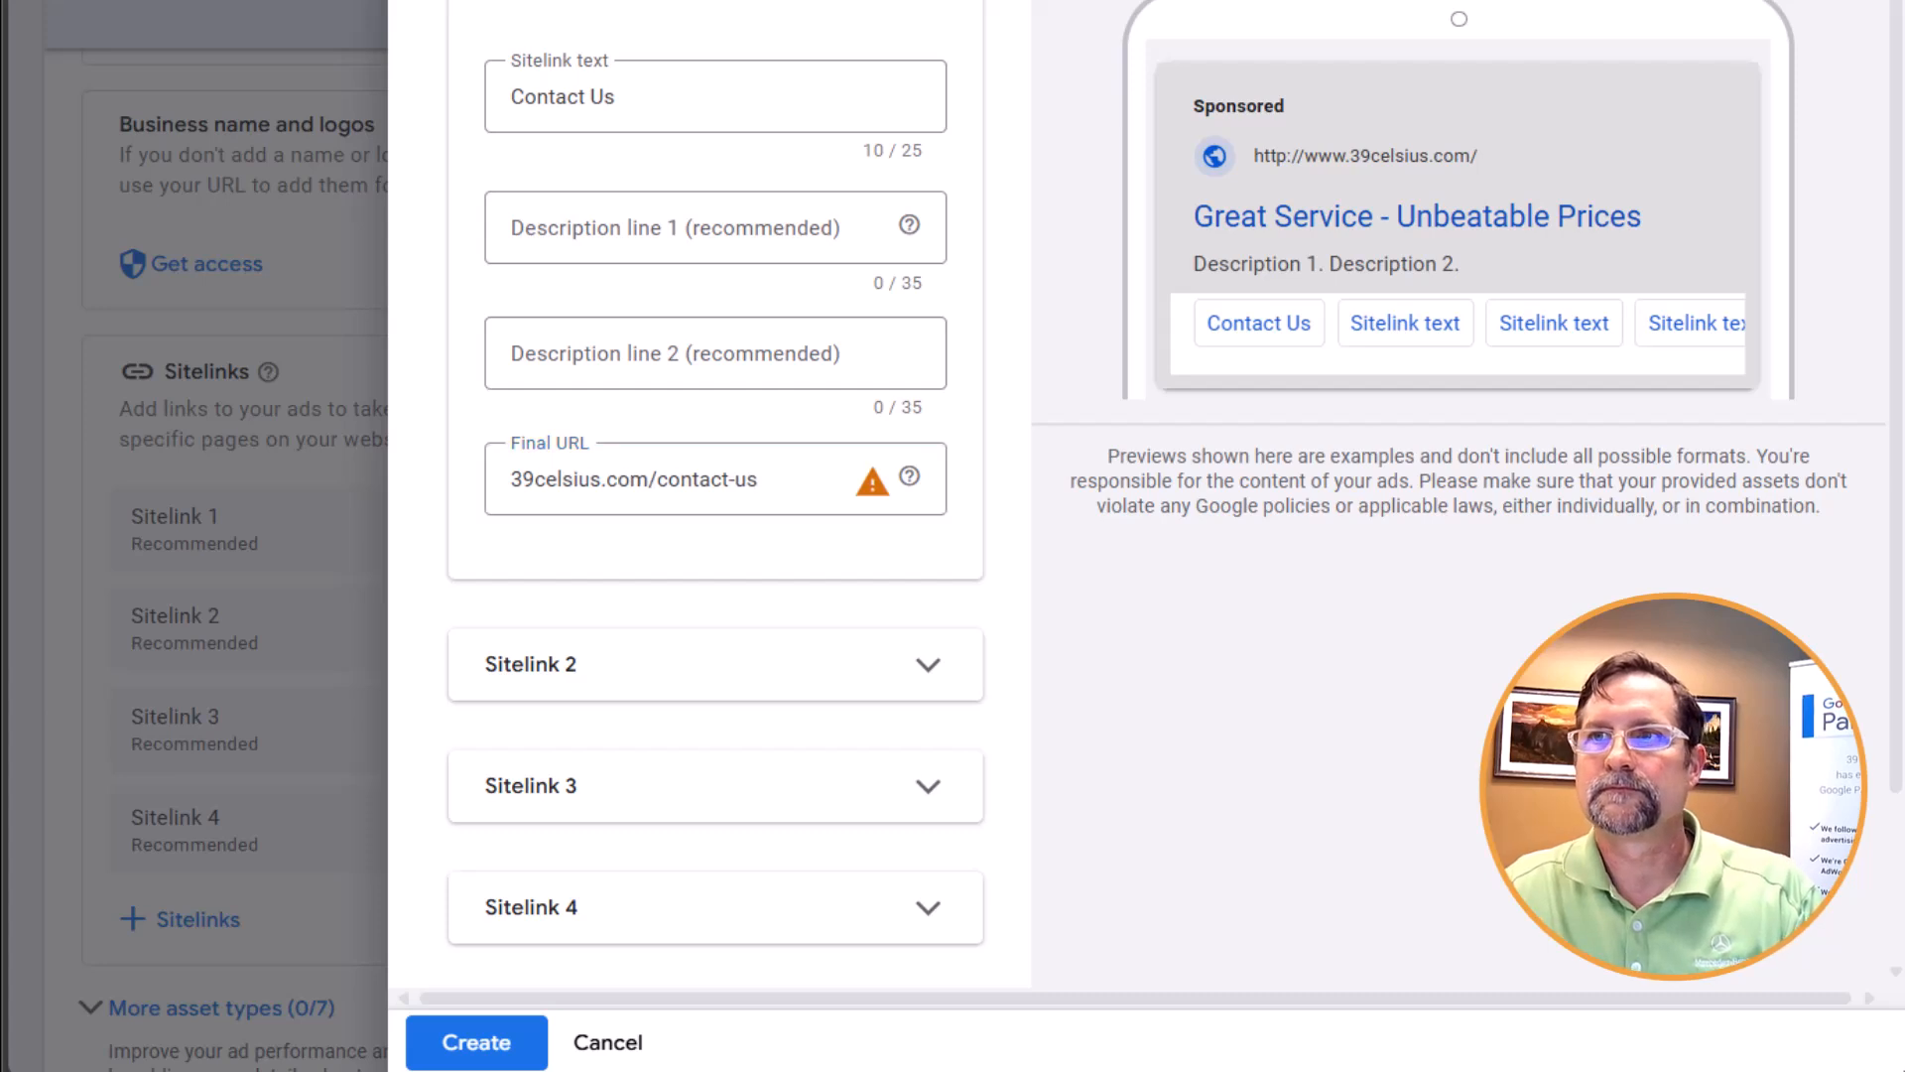
Fill in the sitelink's description lines with "Just Off The 15 Freeway" and "Free Parking"
left_click(589, 227)
type("Just O")
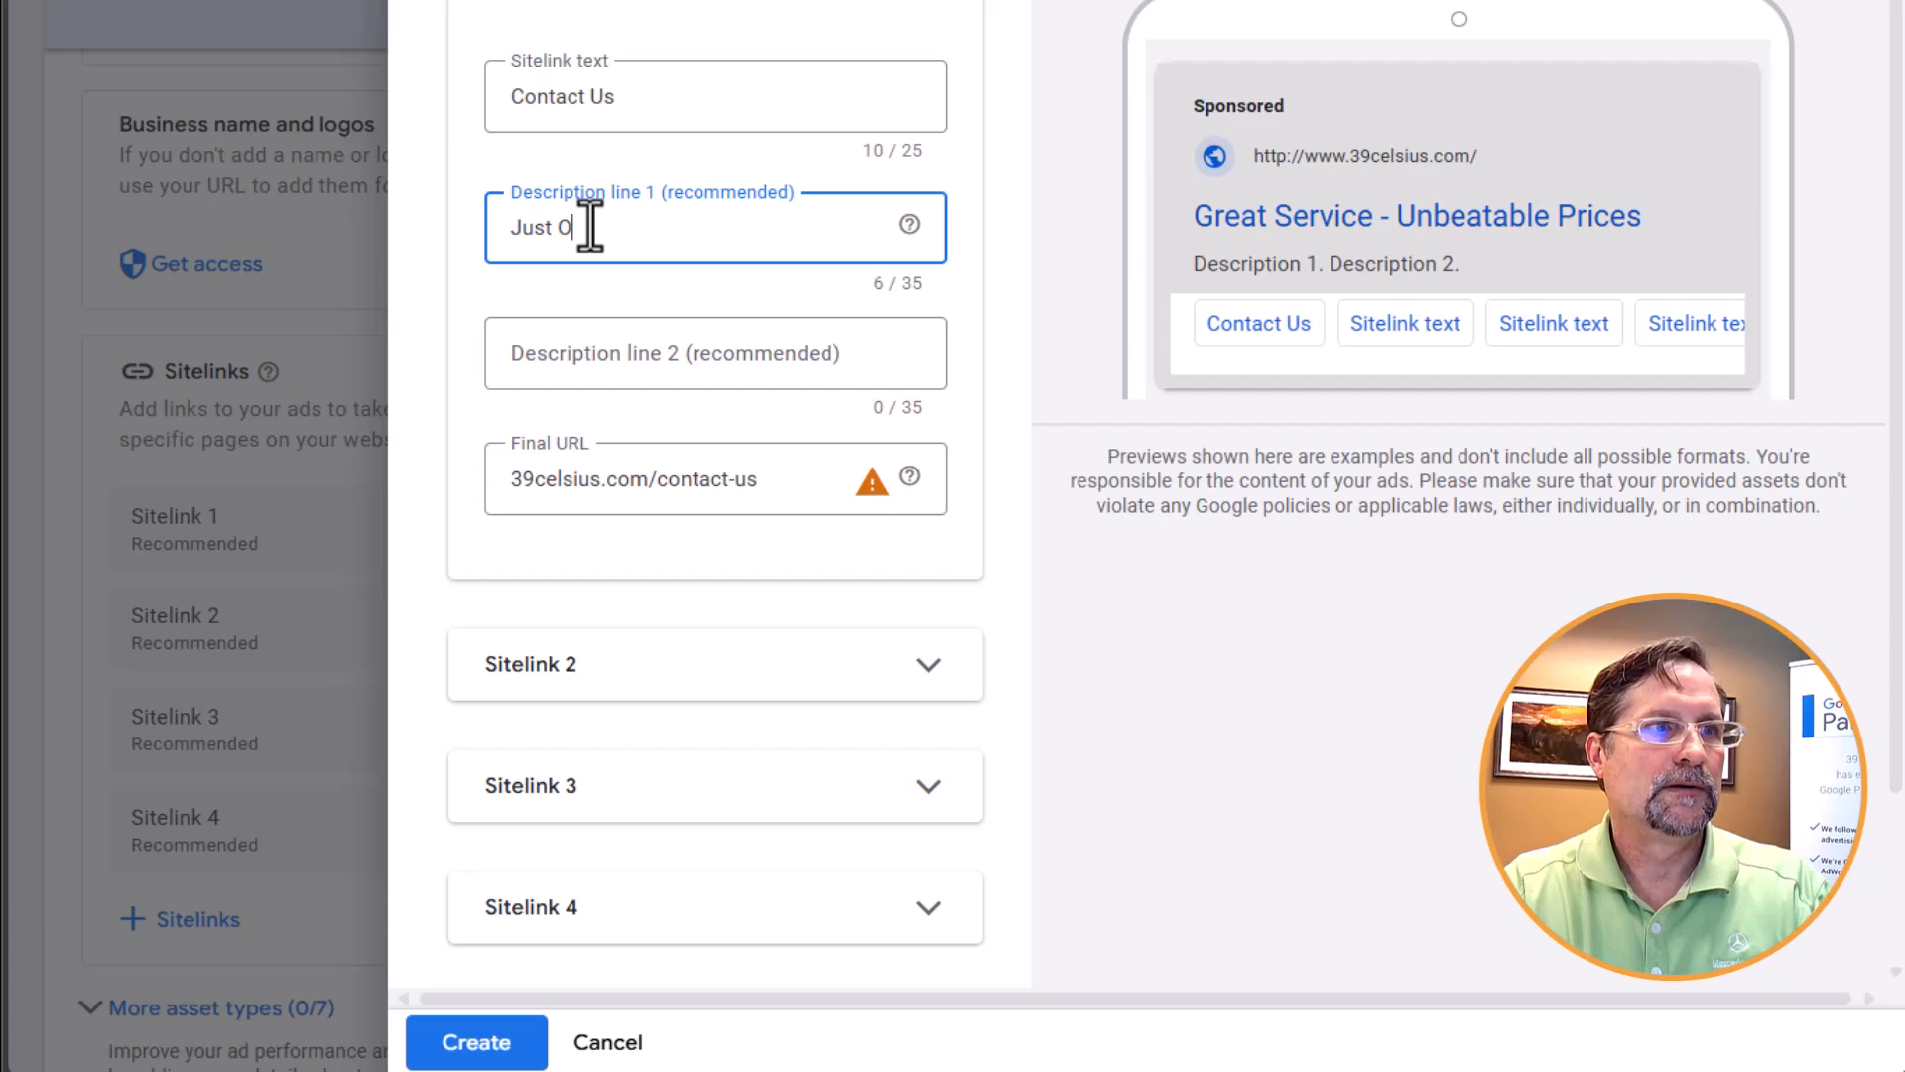
type("ff The 15 ")
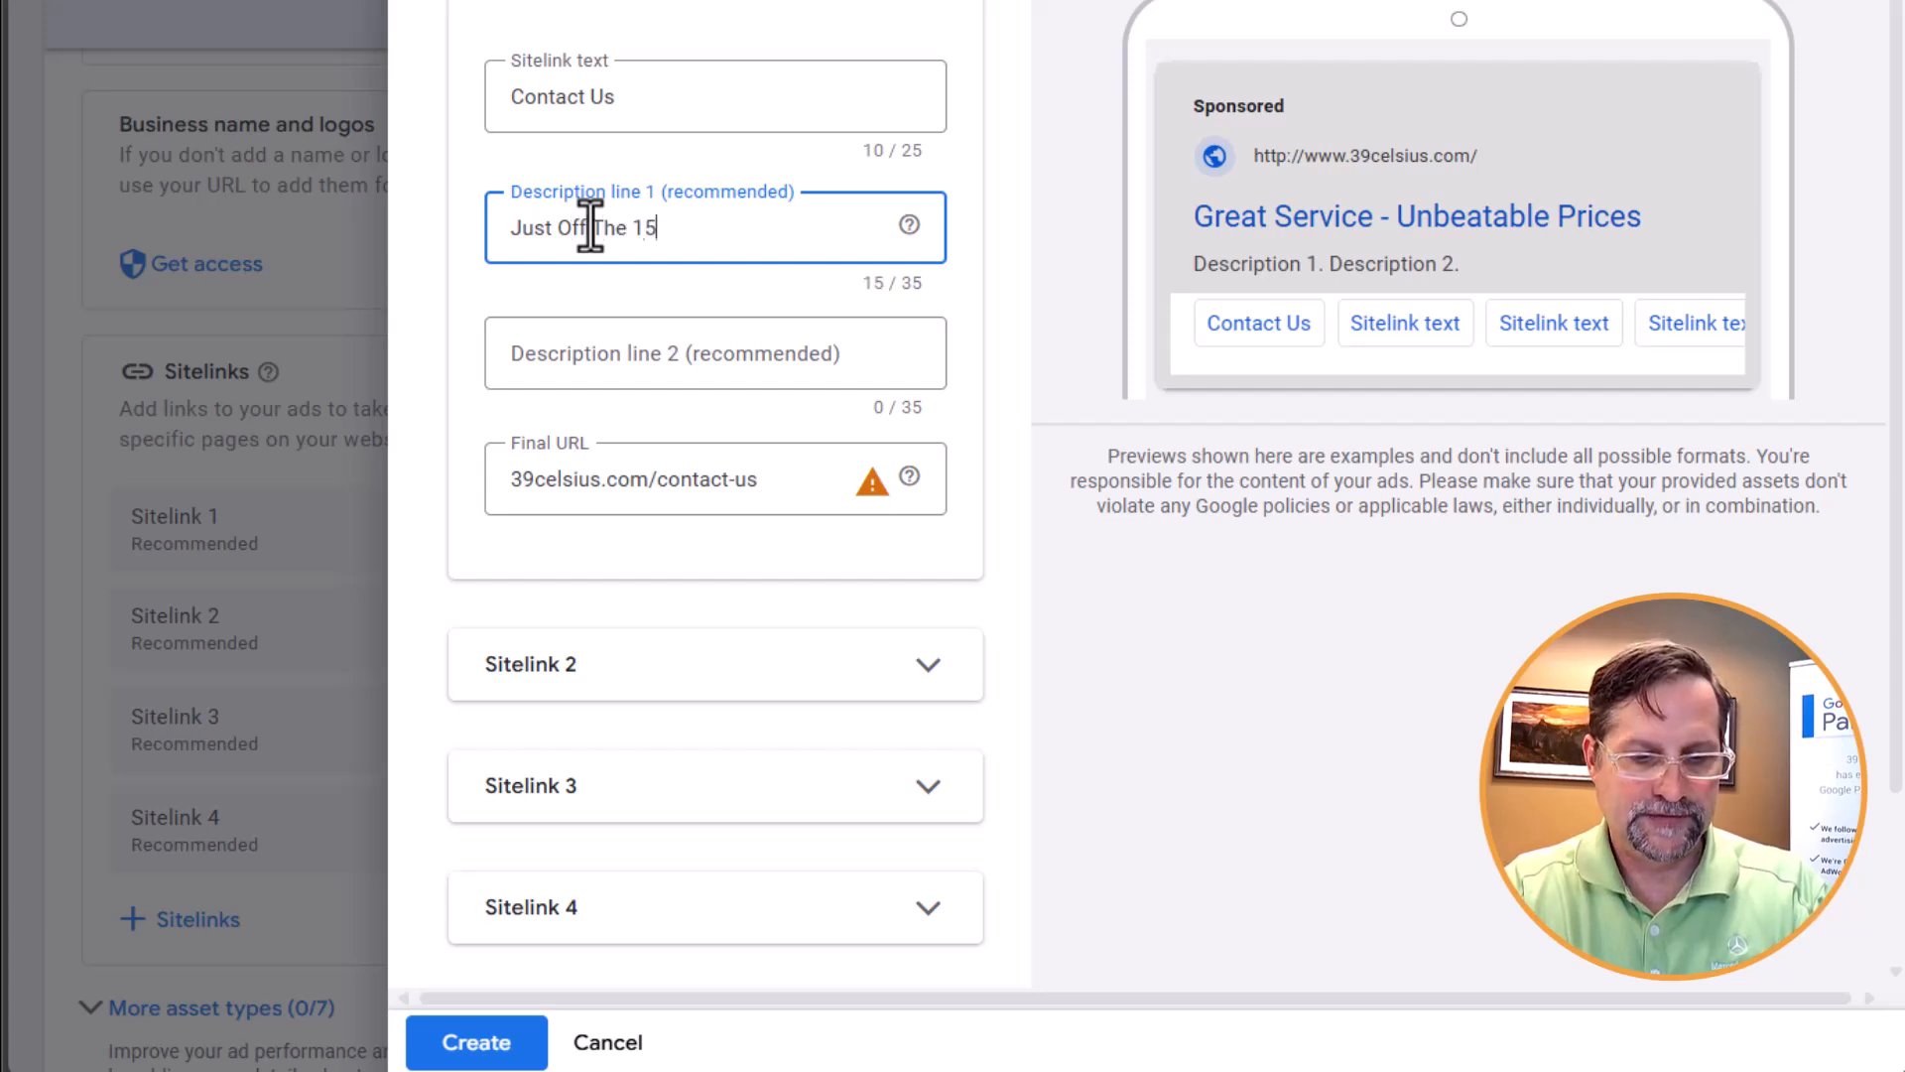
type("Freeway")
key("Tab")
key("Tab")
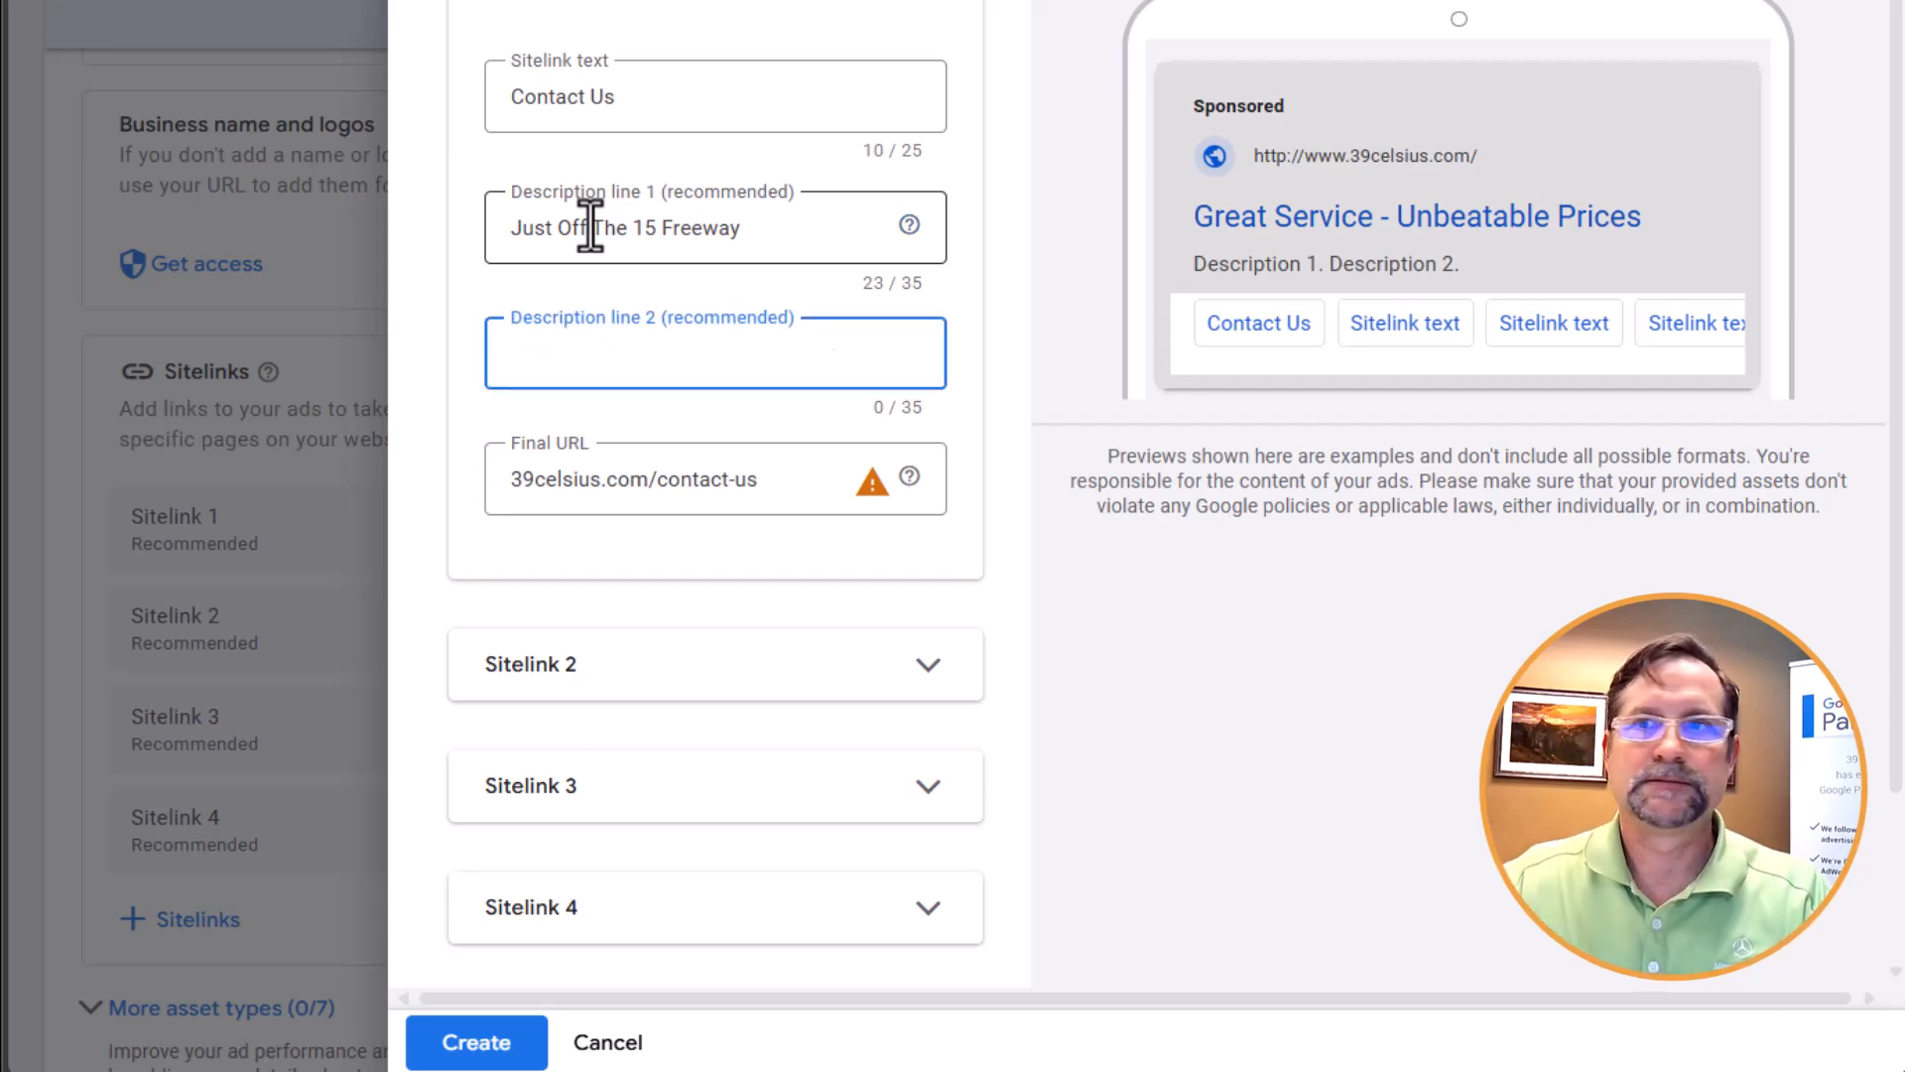
type("Free Parking")
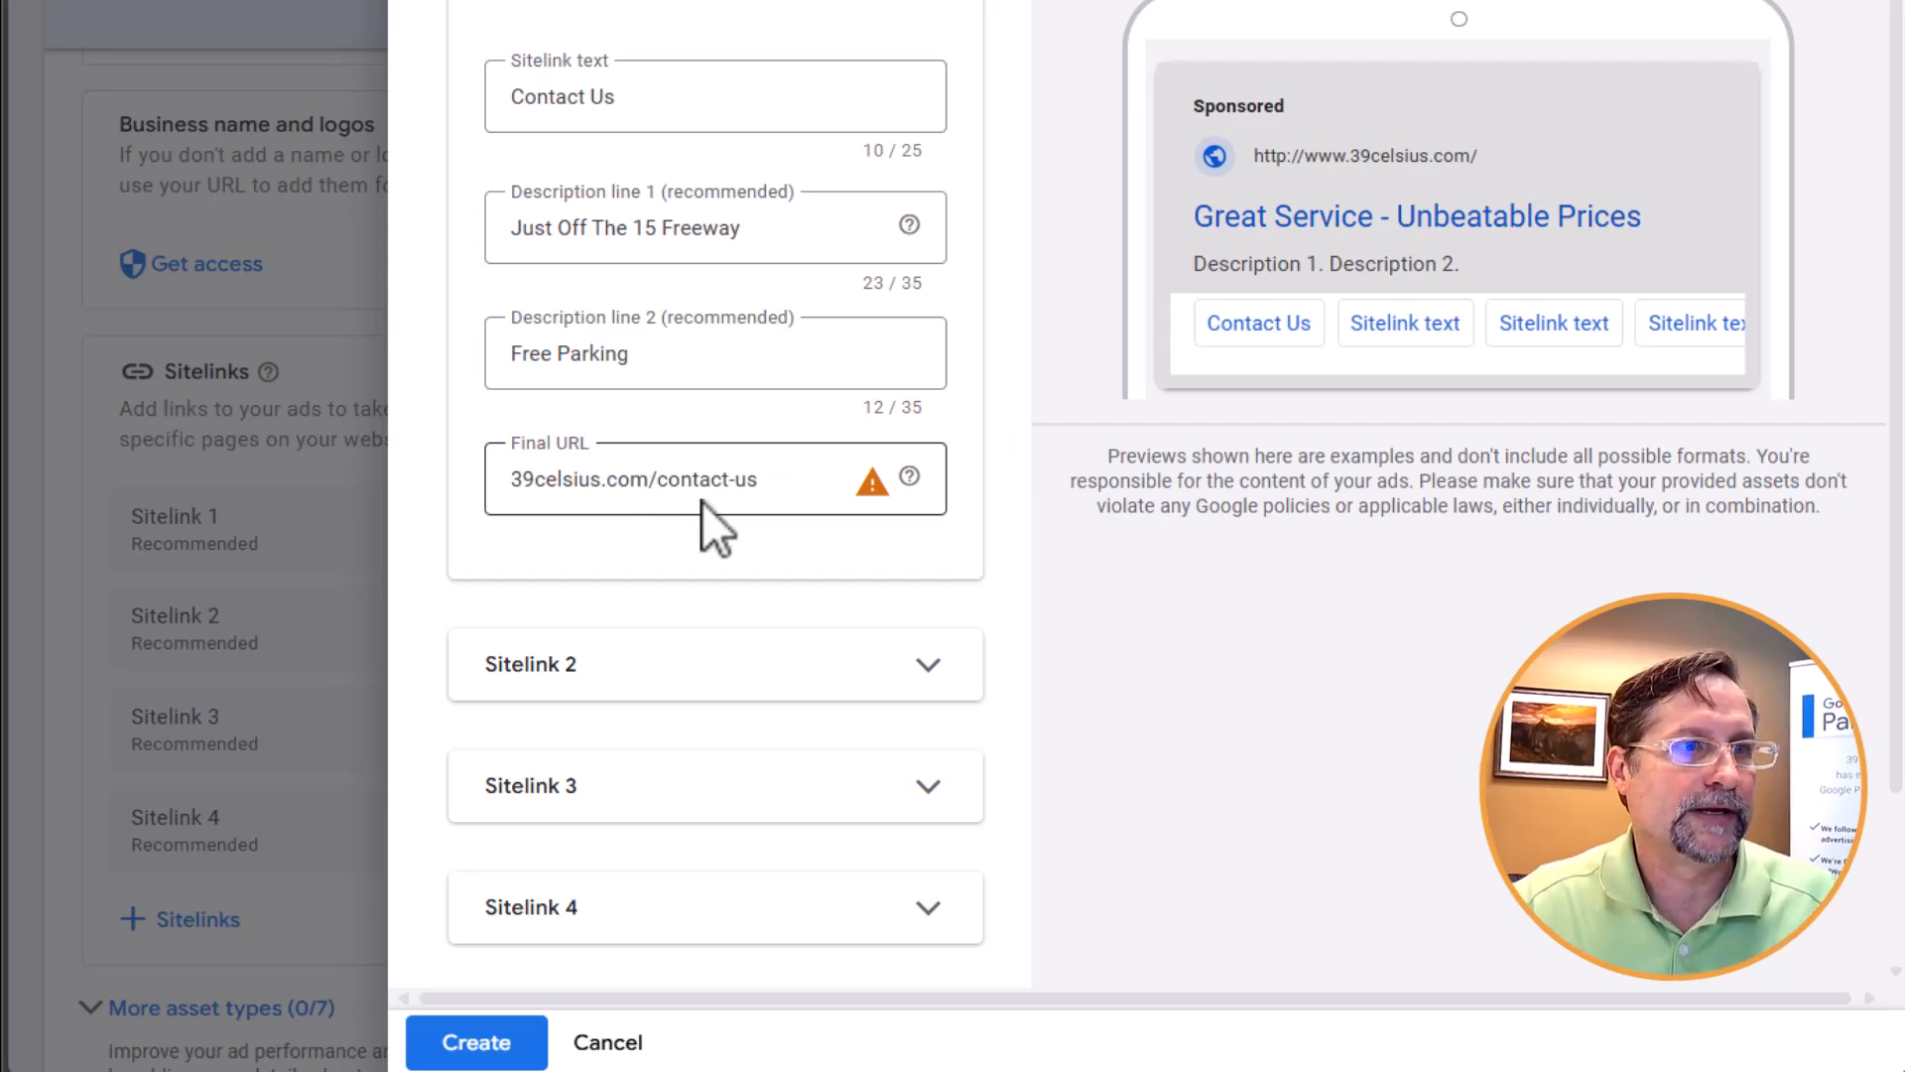
Check the sitelinks' advanced options and return to the ad without creating the sitelink
scroll(715, 555, "down", 2)
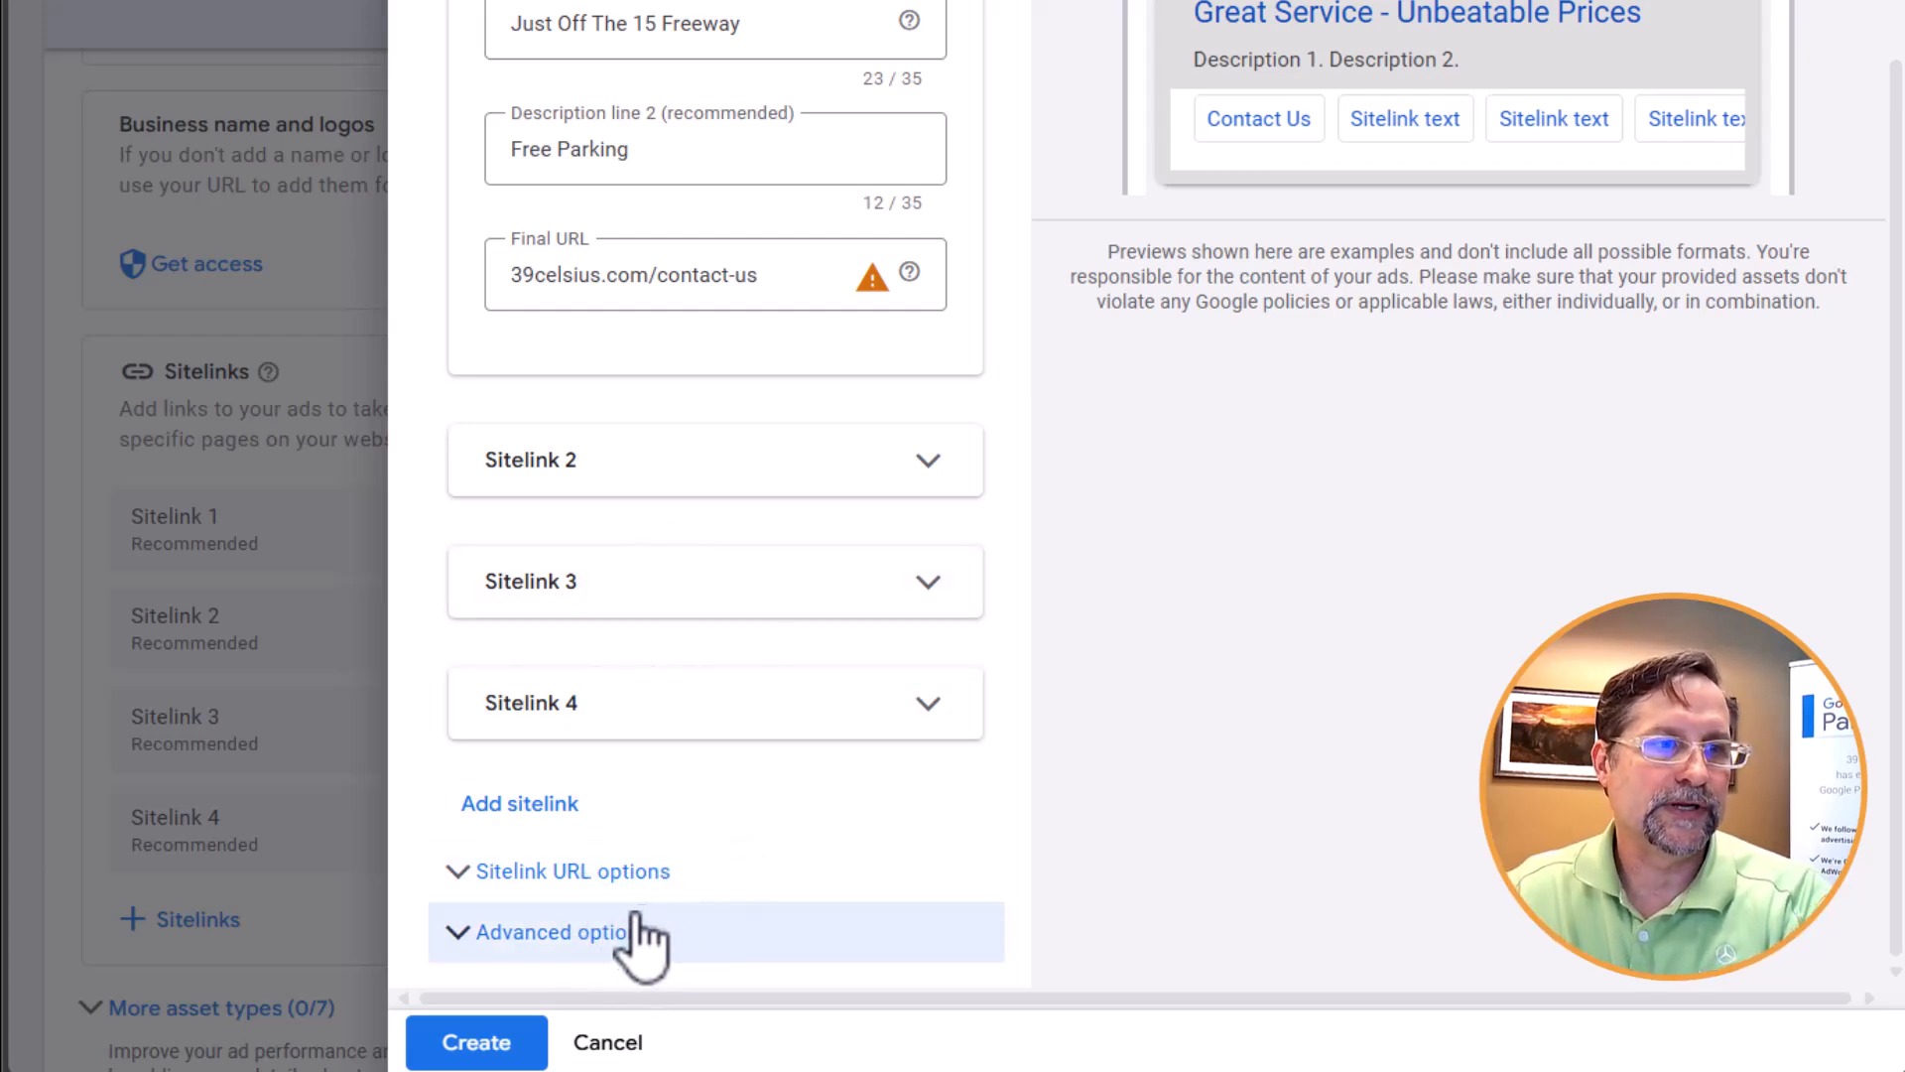
left_click(568, 943)
scroll(746, 734, "down", 7)
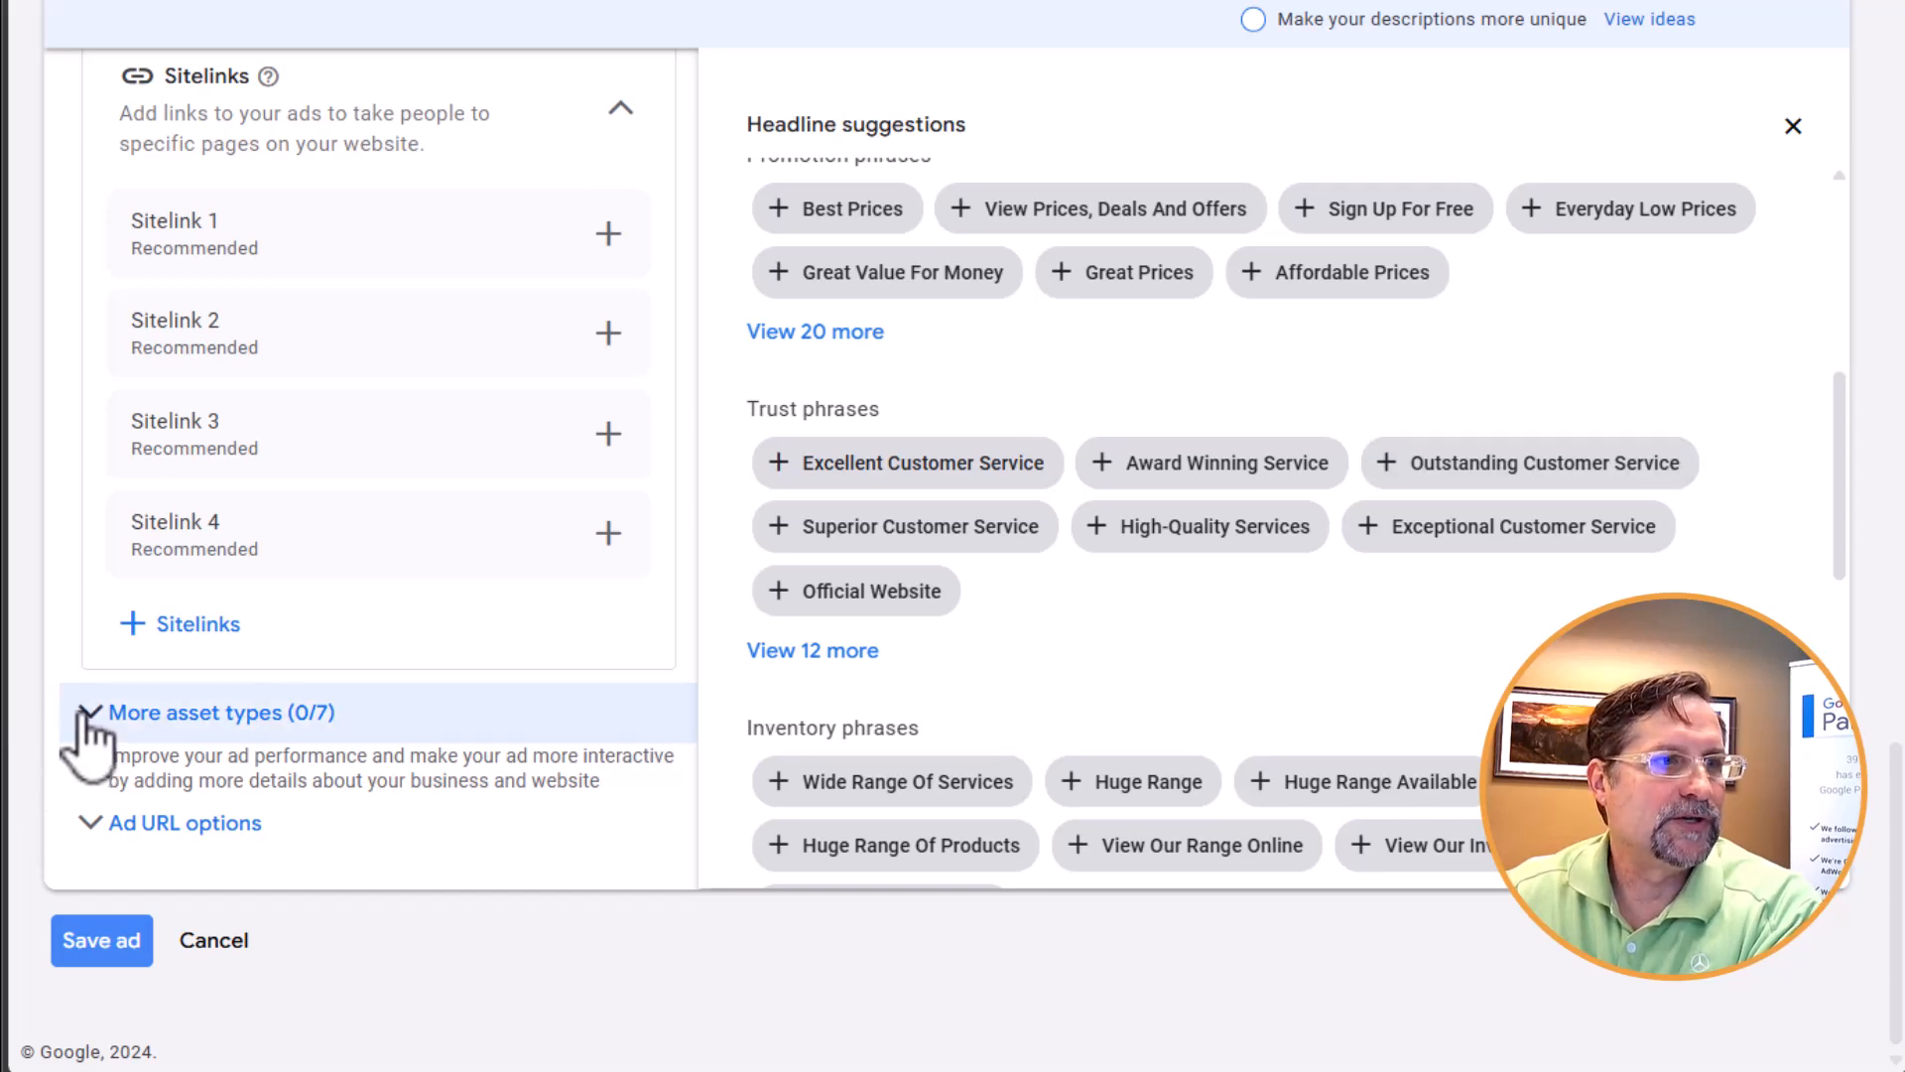
Expand the additional asset types and examine promotions, prices, calls, callouts, structured snippets, lead forms and apps
left_click(145, 732)
scroll(446, 596, "down", 6)
scroll(563, 516, "down", 4)
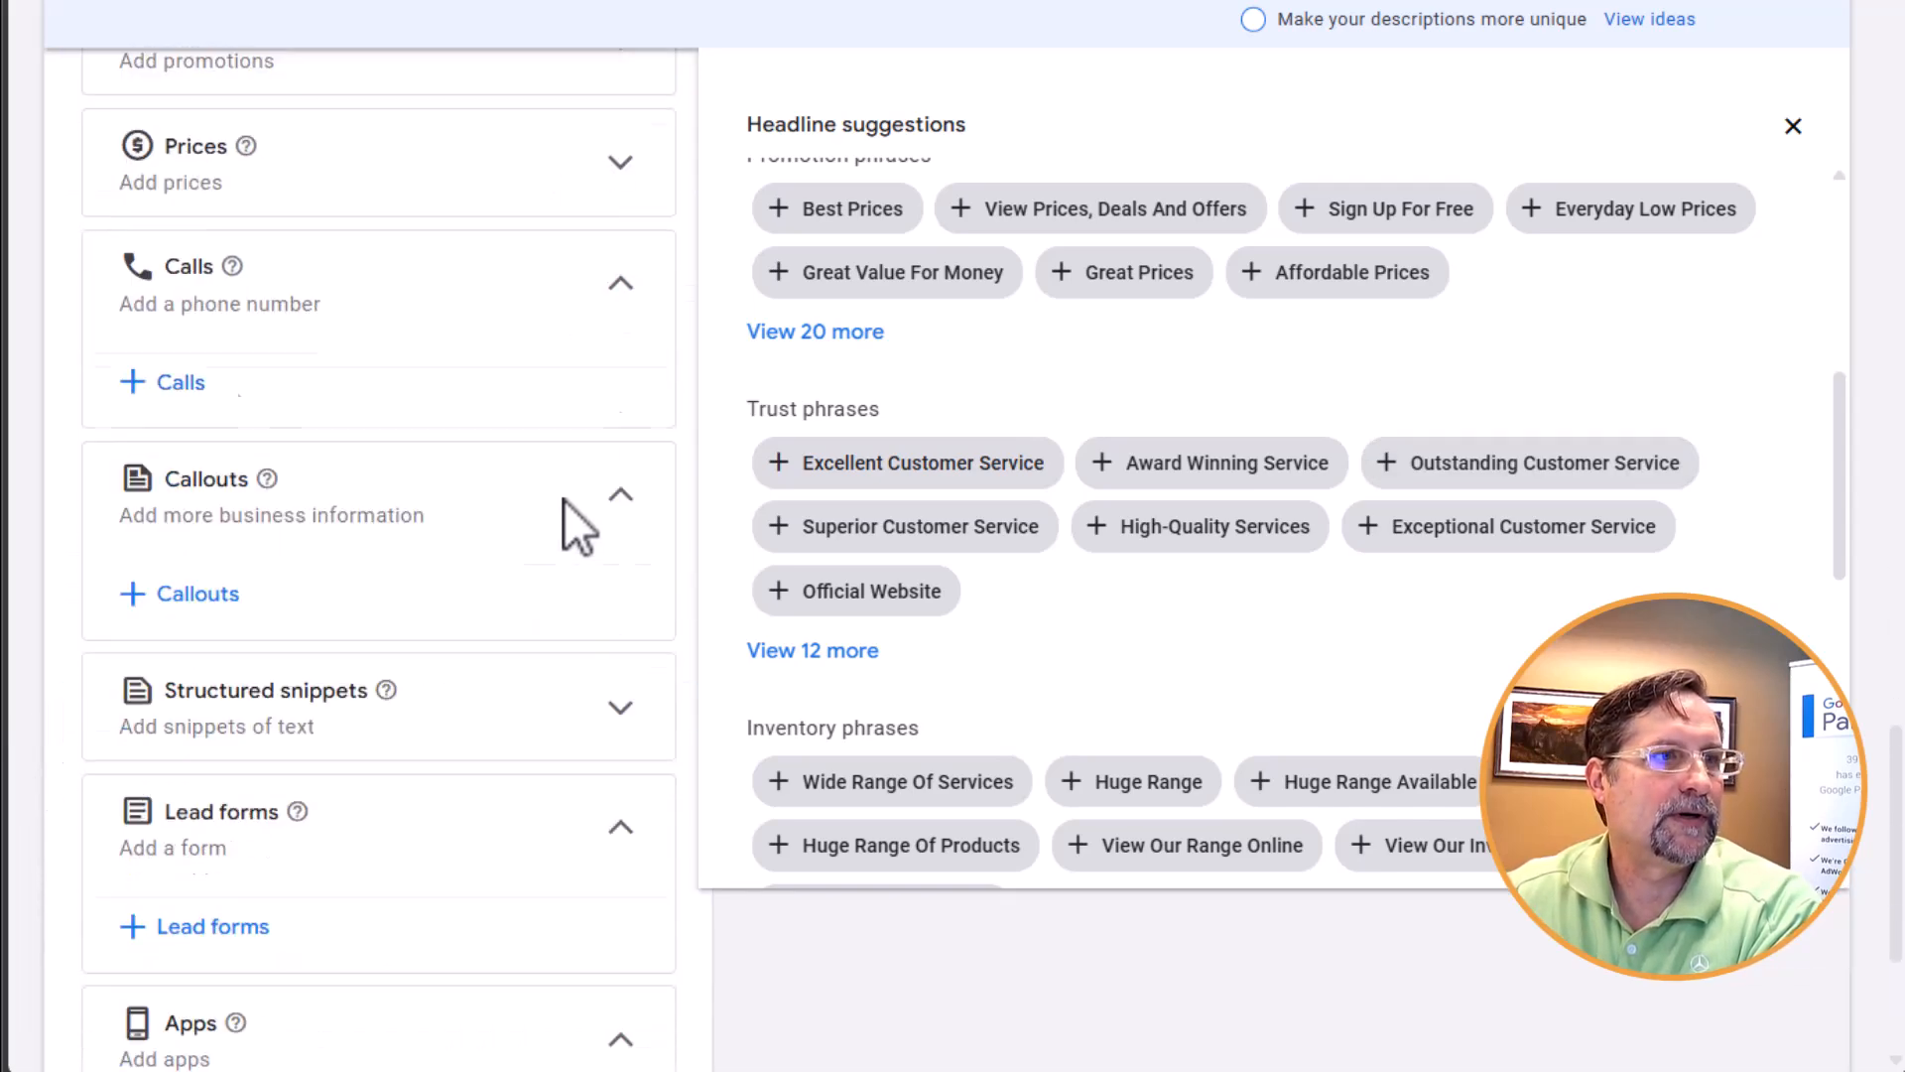
scroll(570, 541, "up", 4)
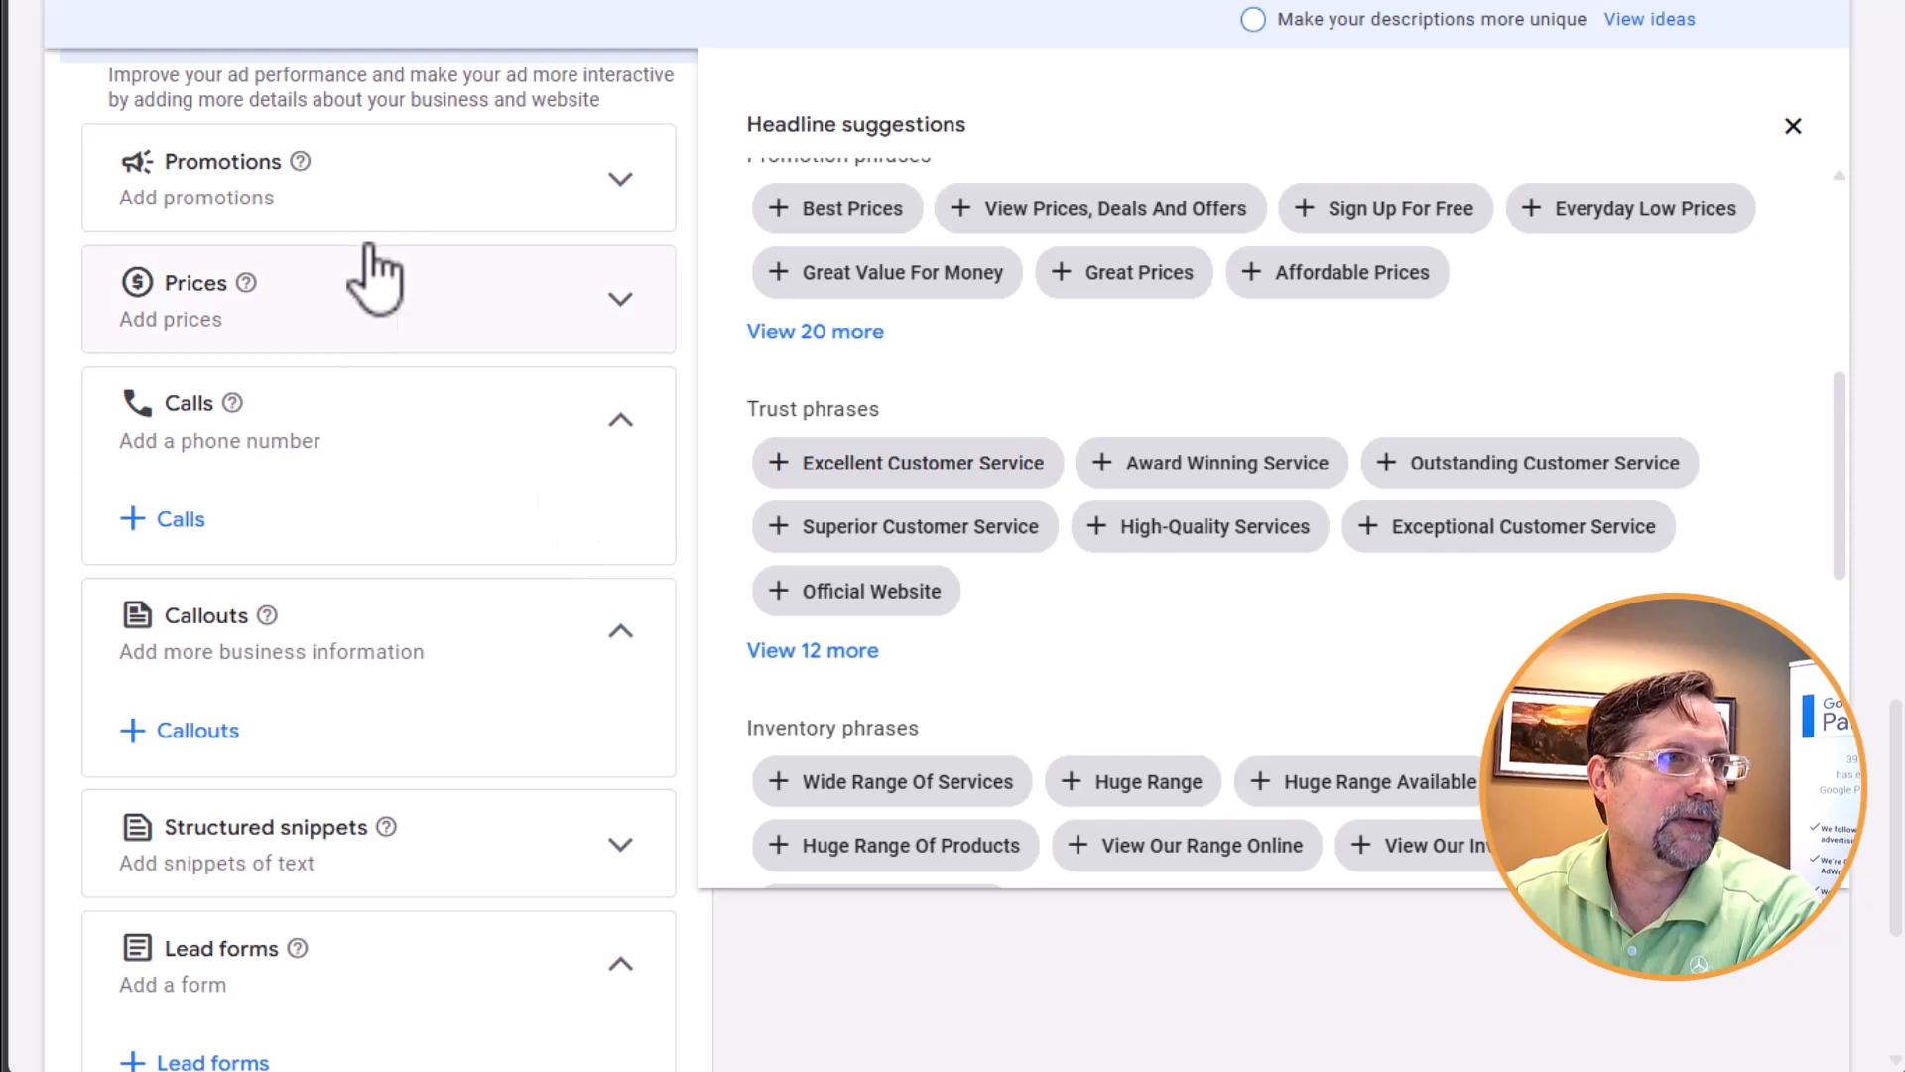
scroll(353, 921, "down", 3)
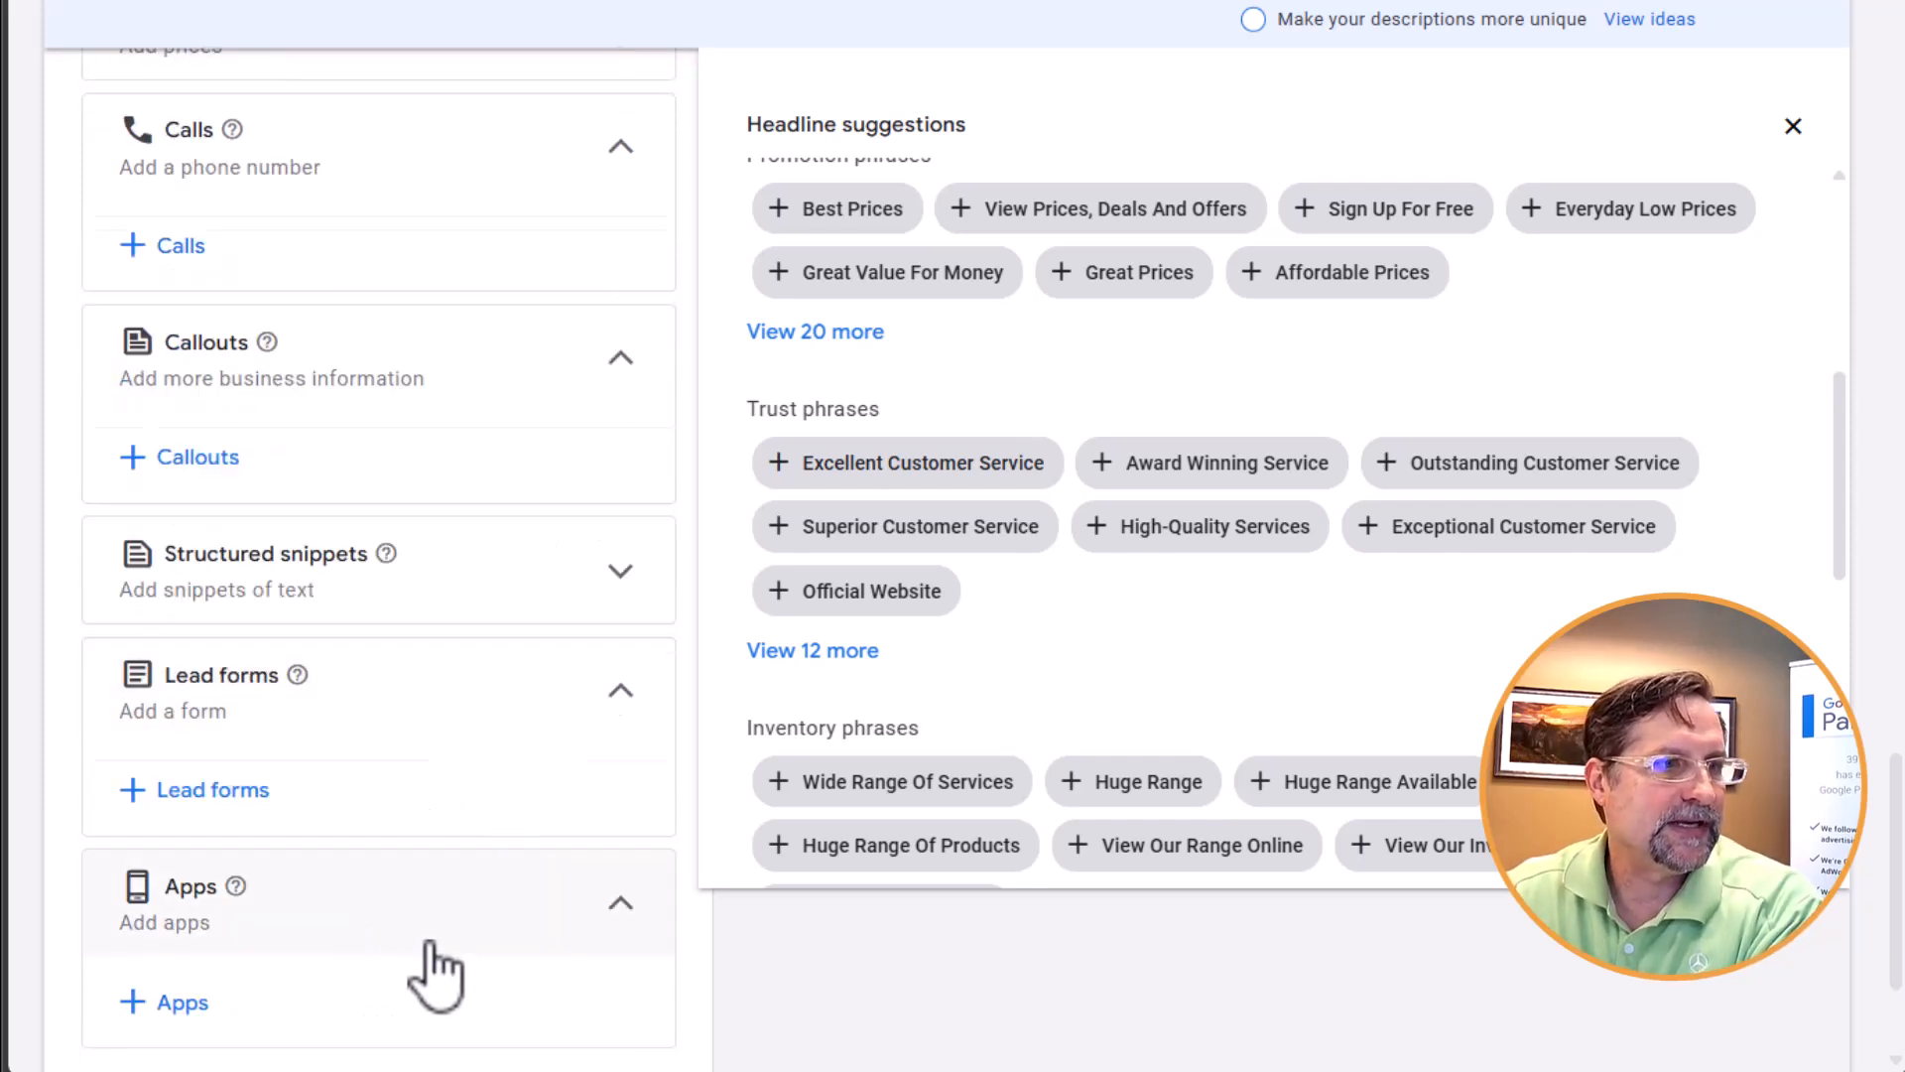
scroll(431, 968, "up", 4)
scroll(520, 480, "down", 1)
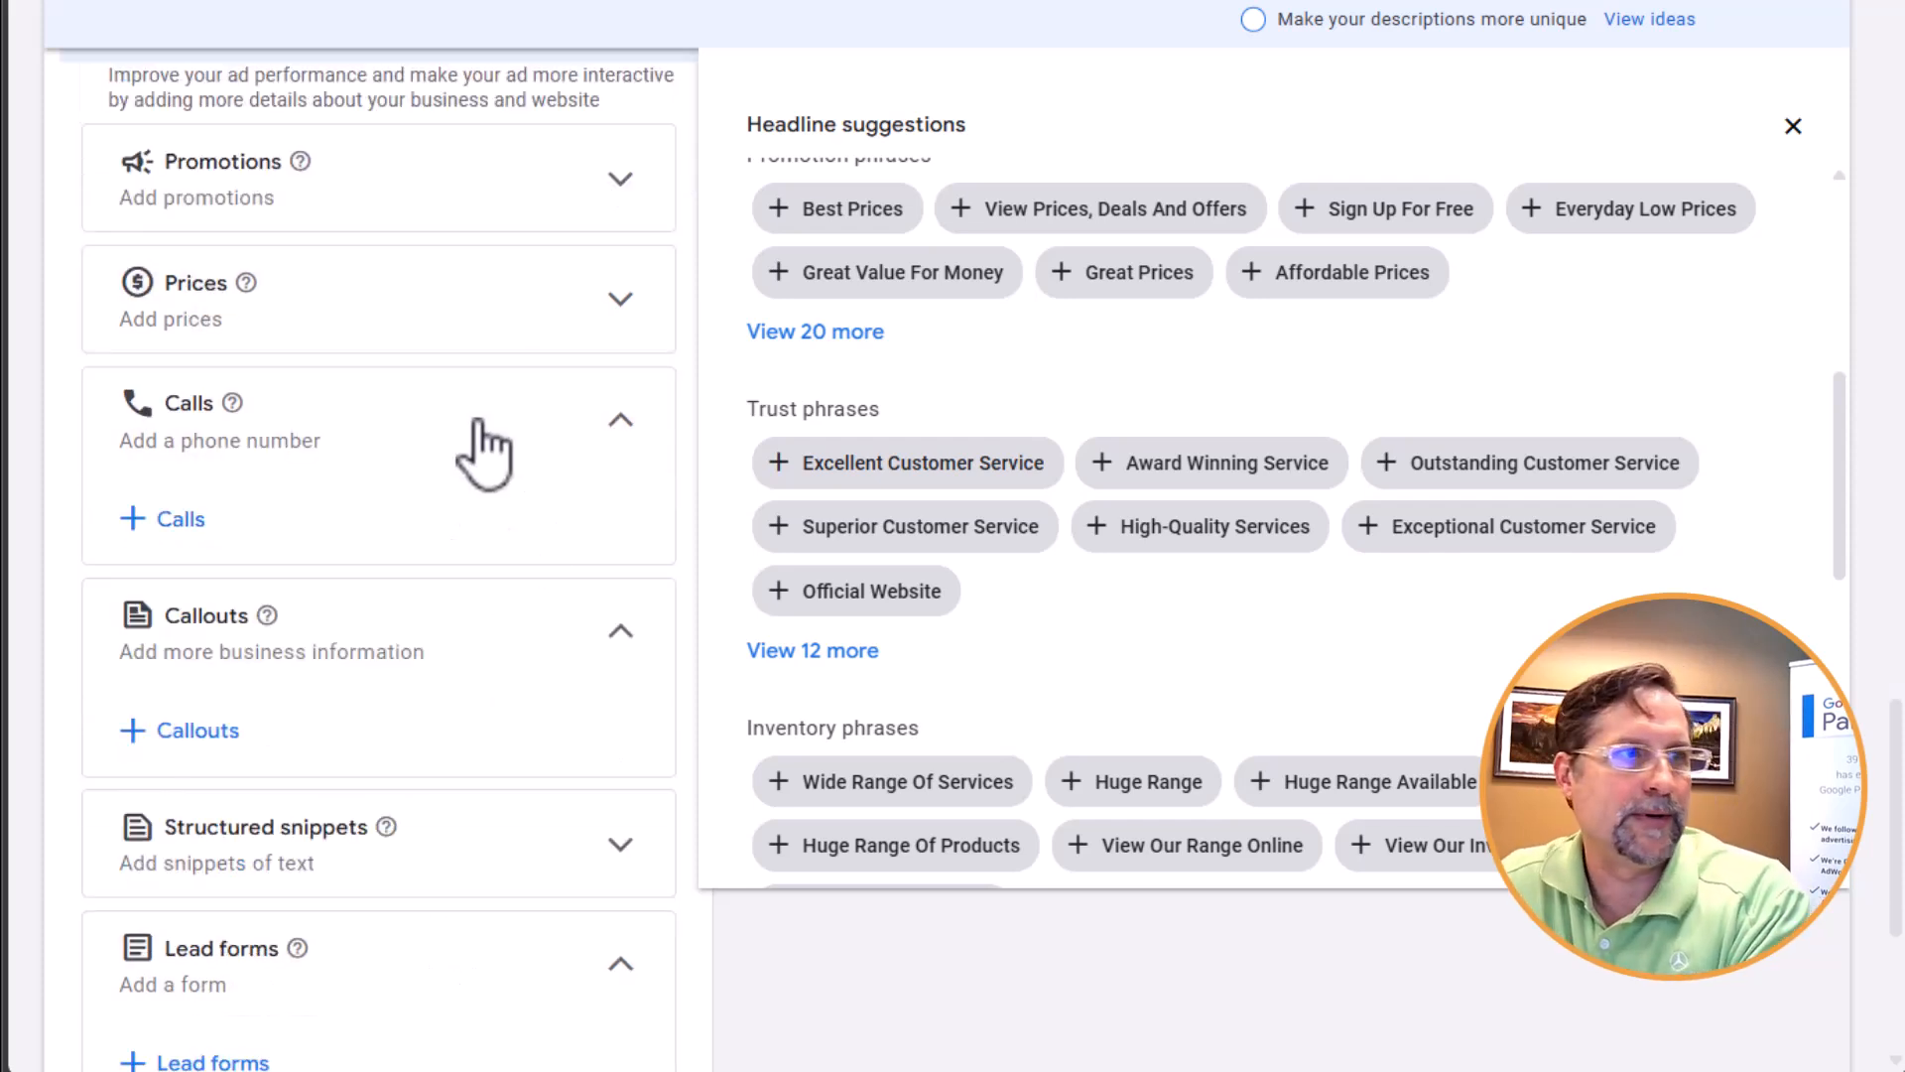
Look through the existing call and callout assets available for the campaign, then return to the call assets
left_click(169, 521)
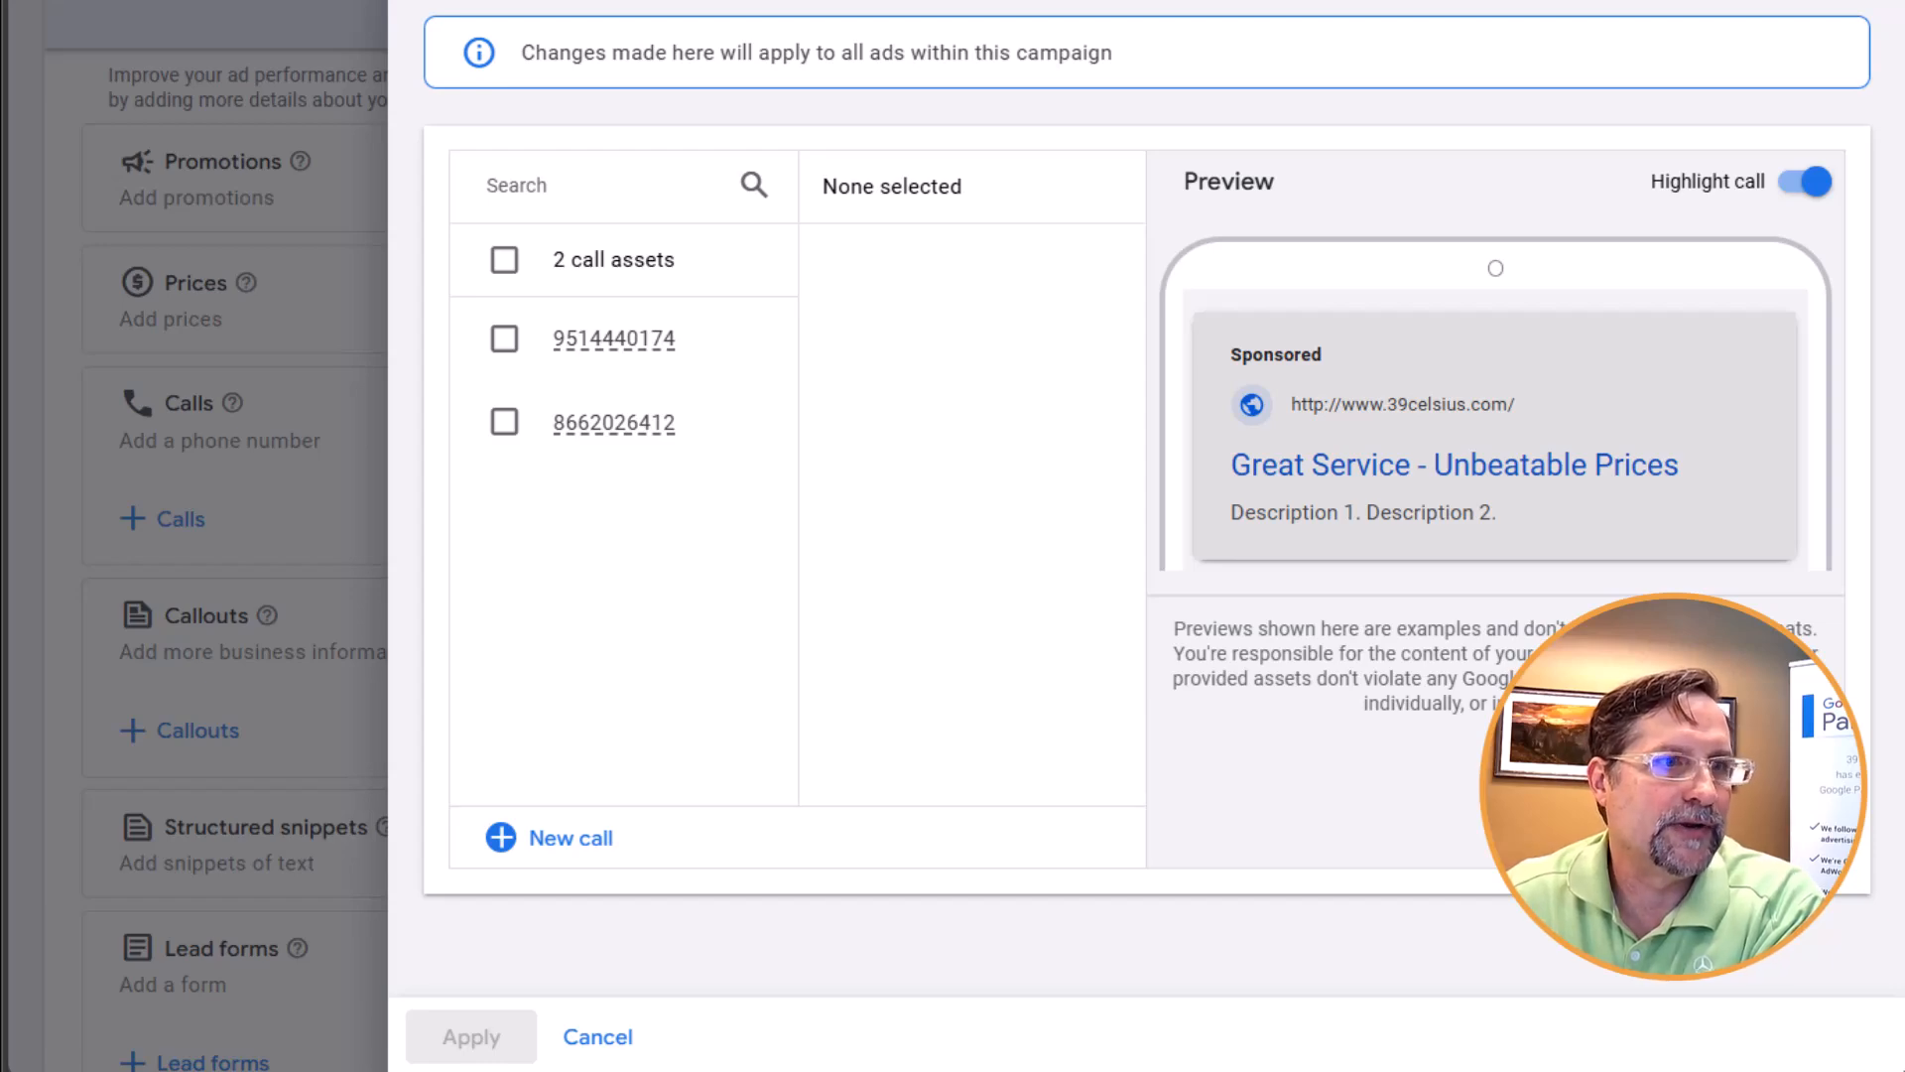
left_click(425, 3)
left_click(175, 742)
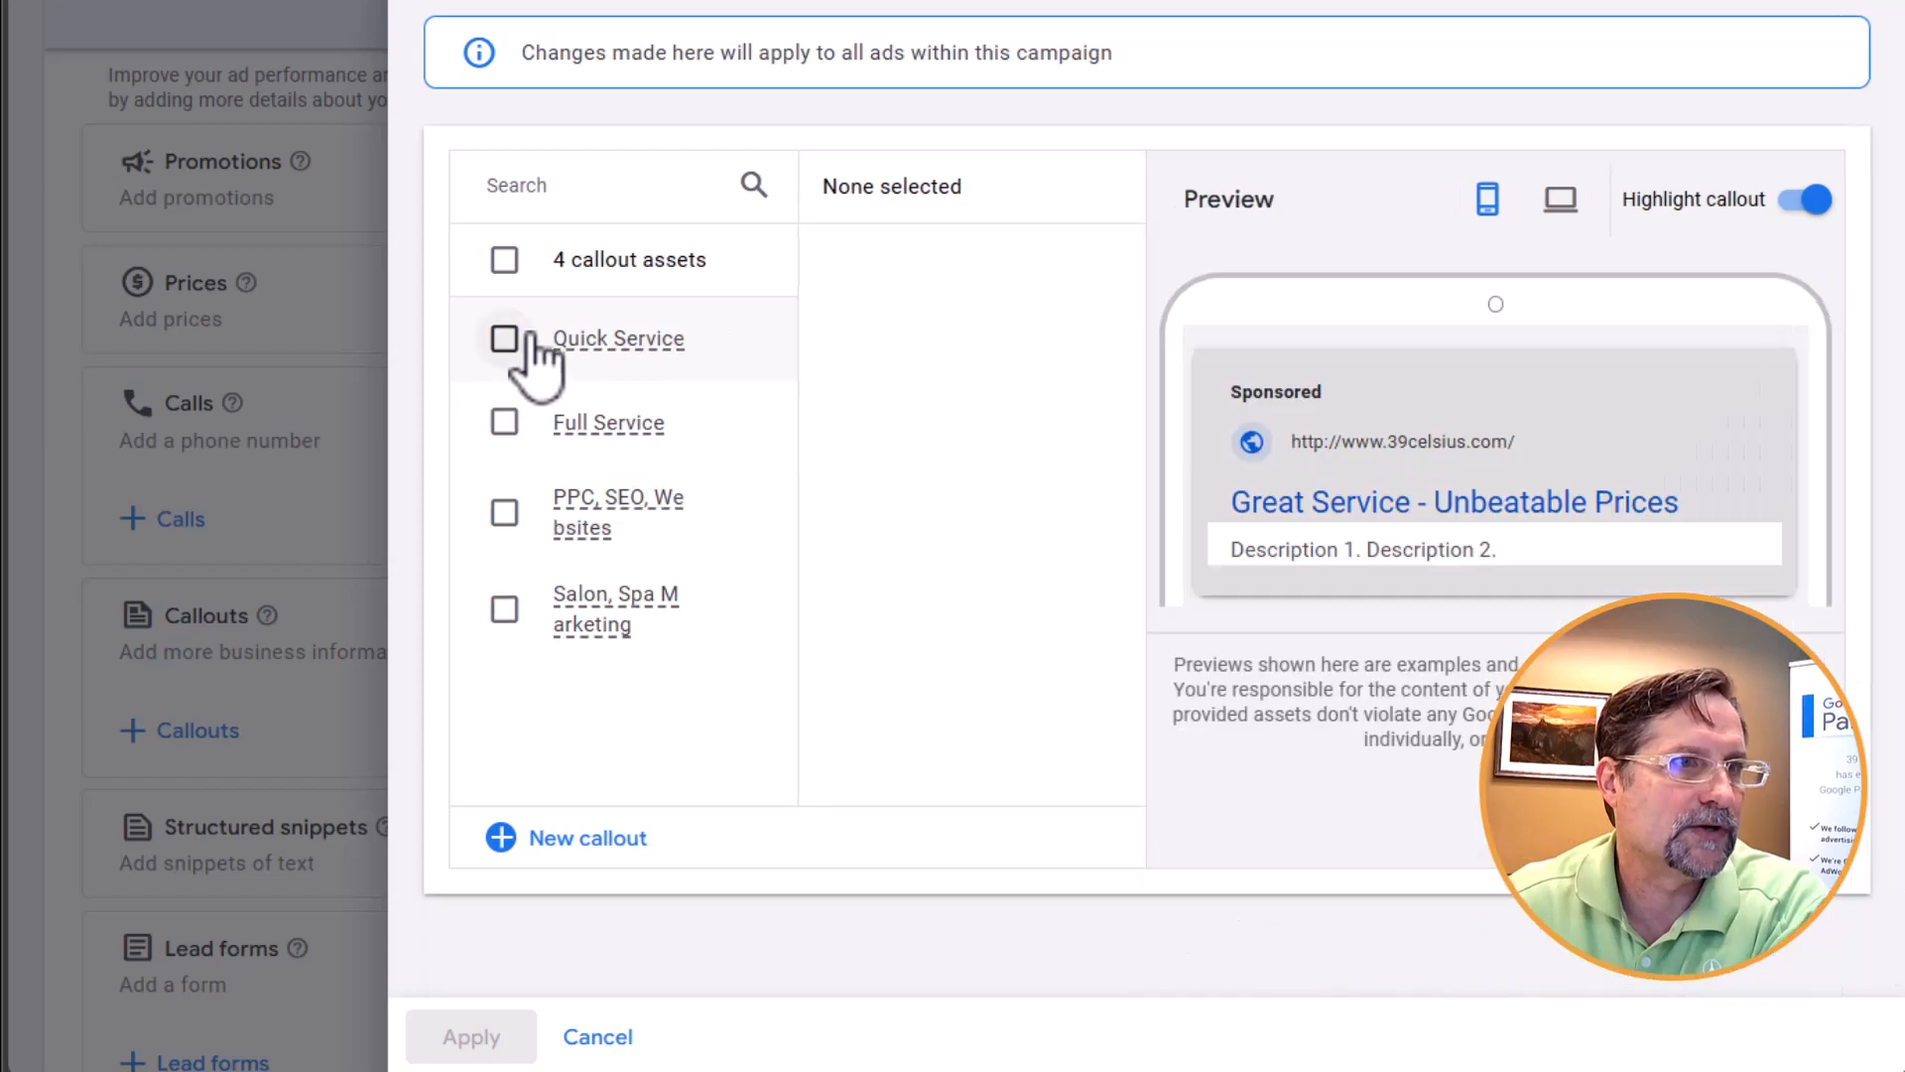
left_click(141, 408)
left_click(194, 508)
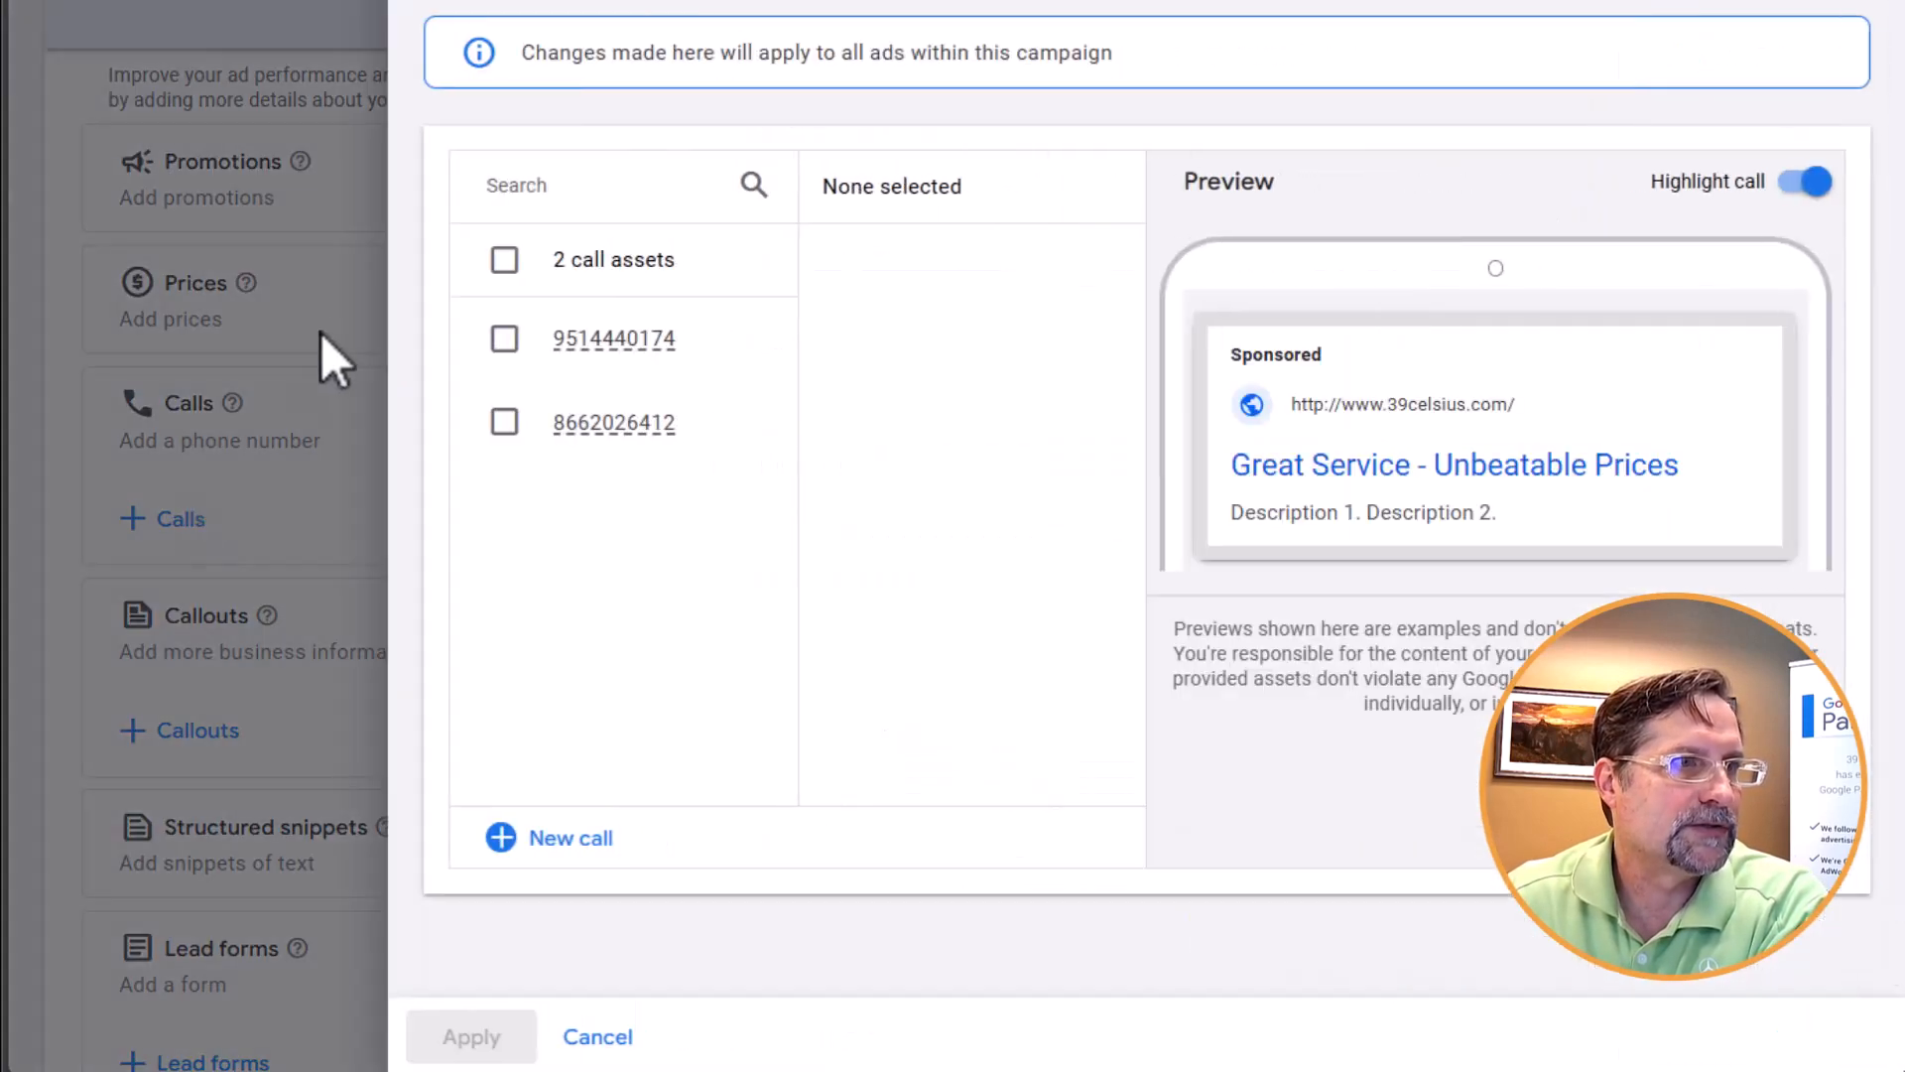
Select the first existing call asset, inspect its conversion action and schedule options, and return to the ad without applying it
left_click(504, 339)
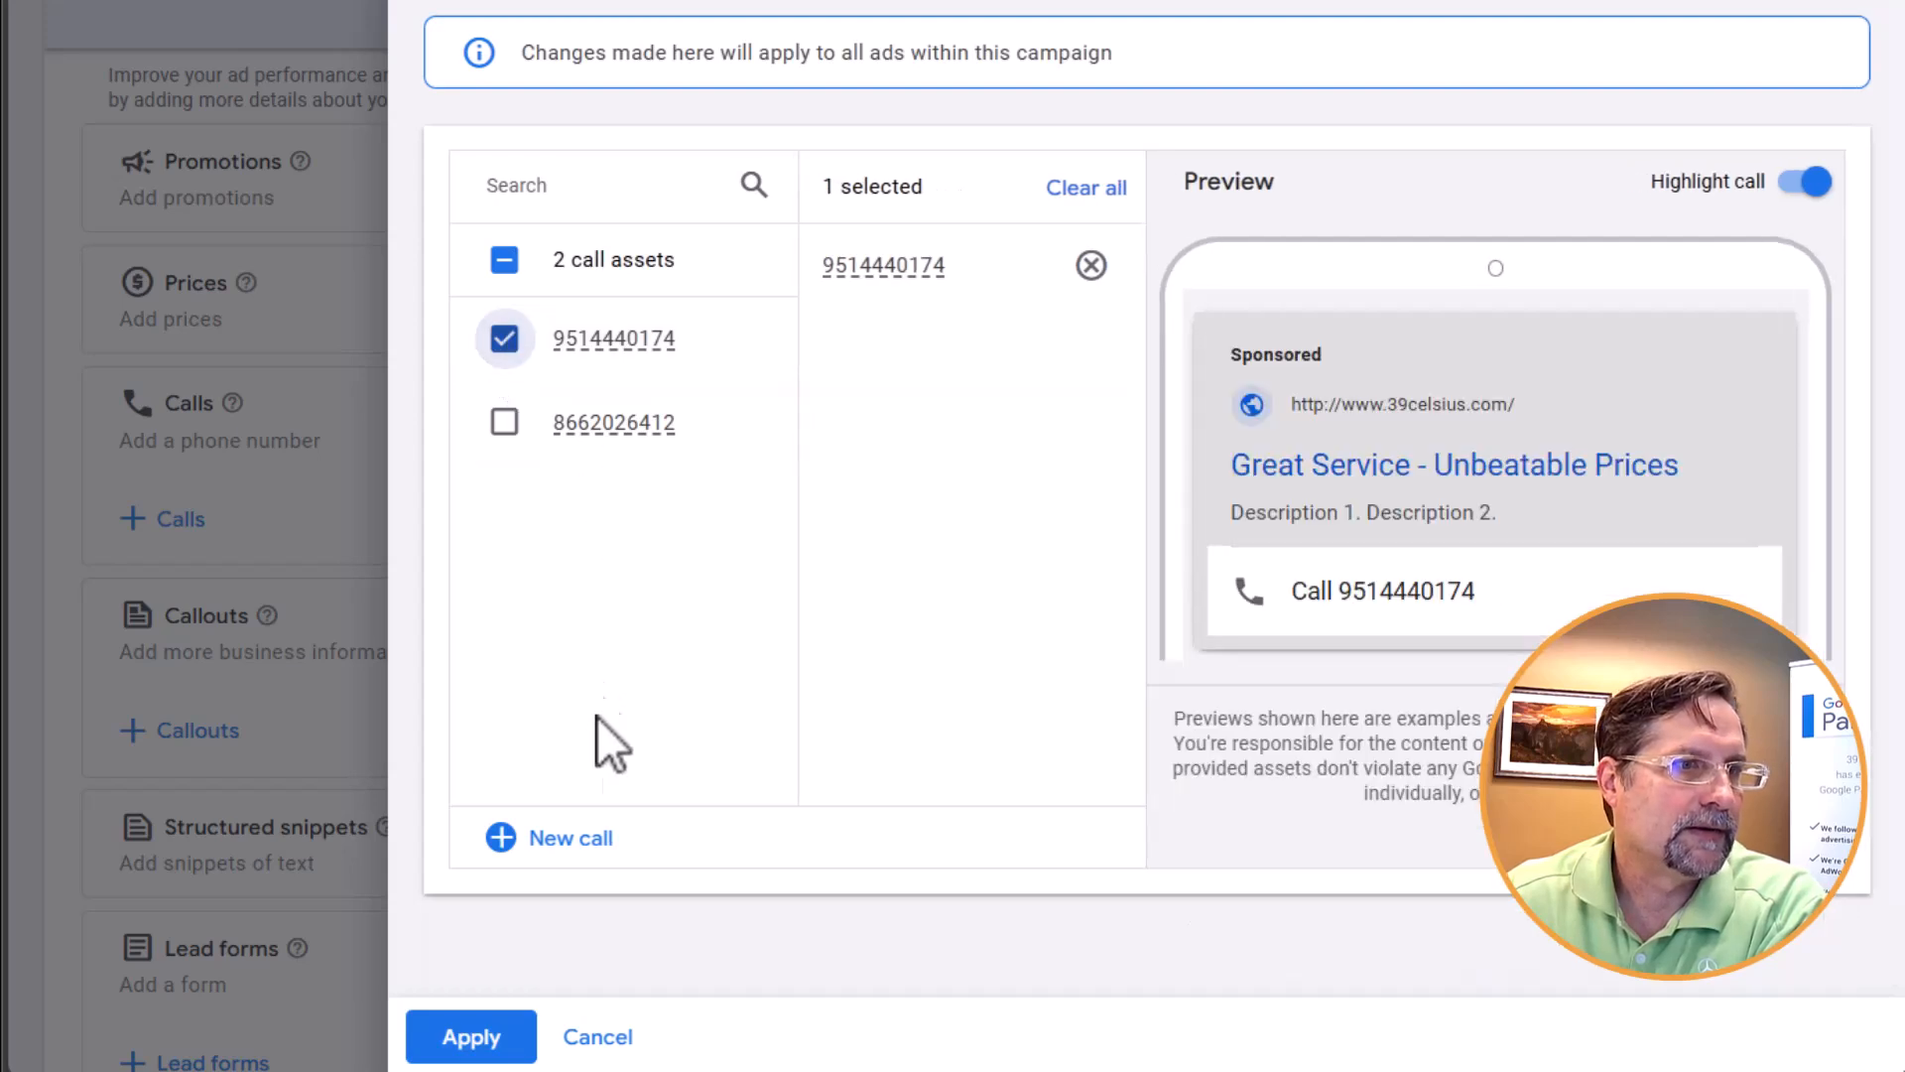
mouse_move(744, 391)
left_click(734, 347)
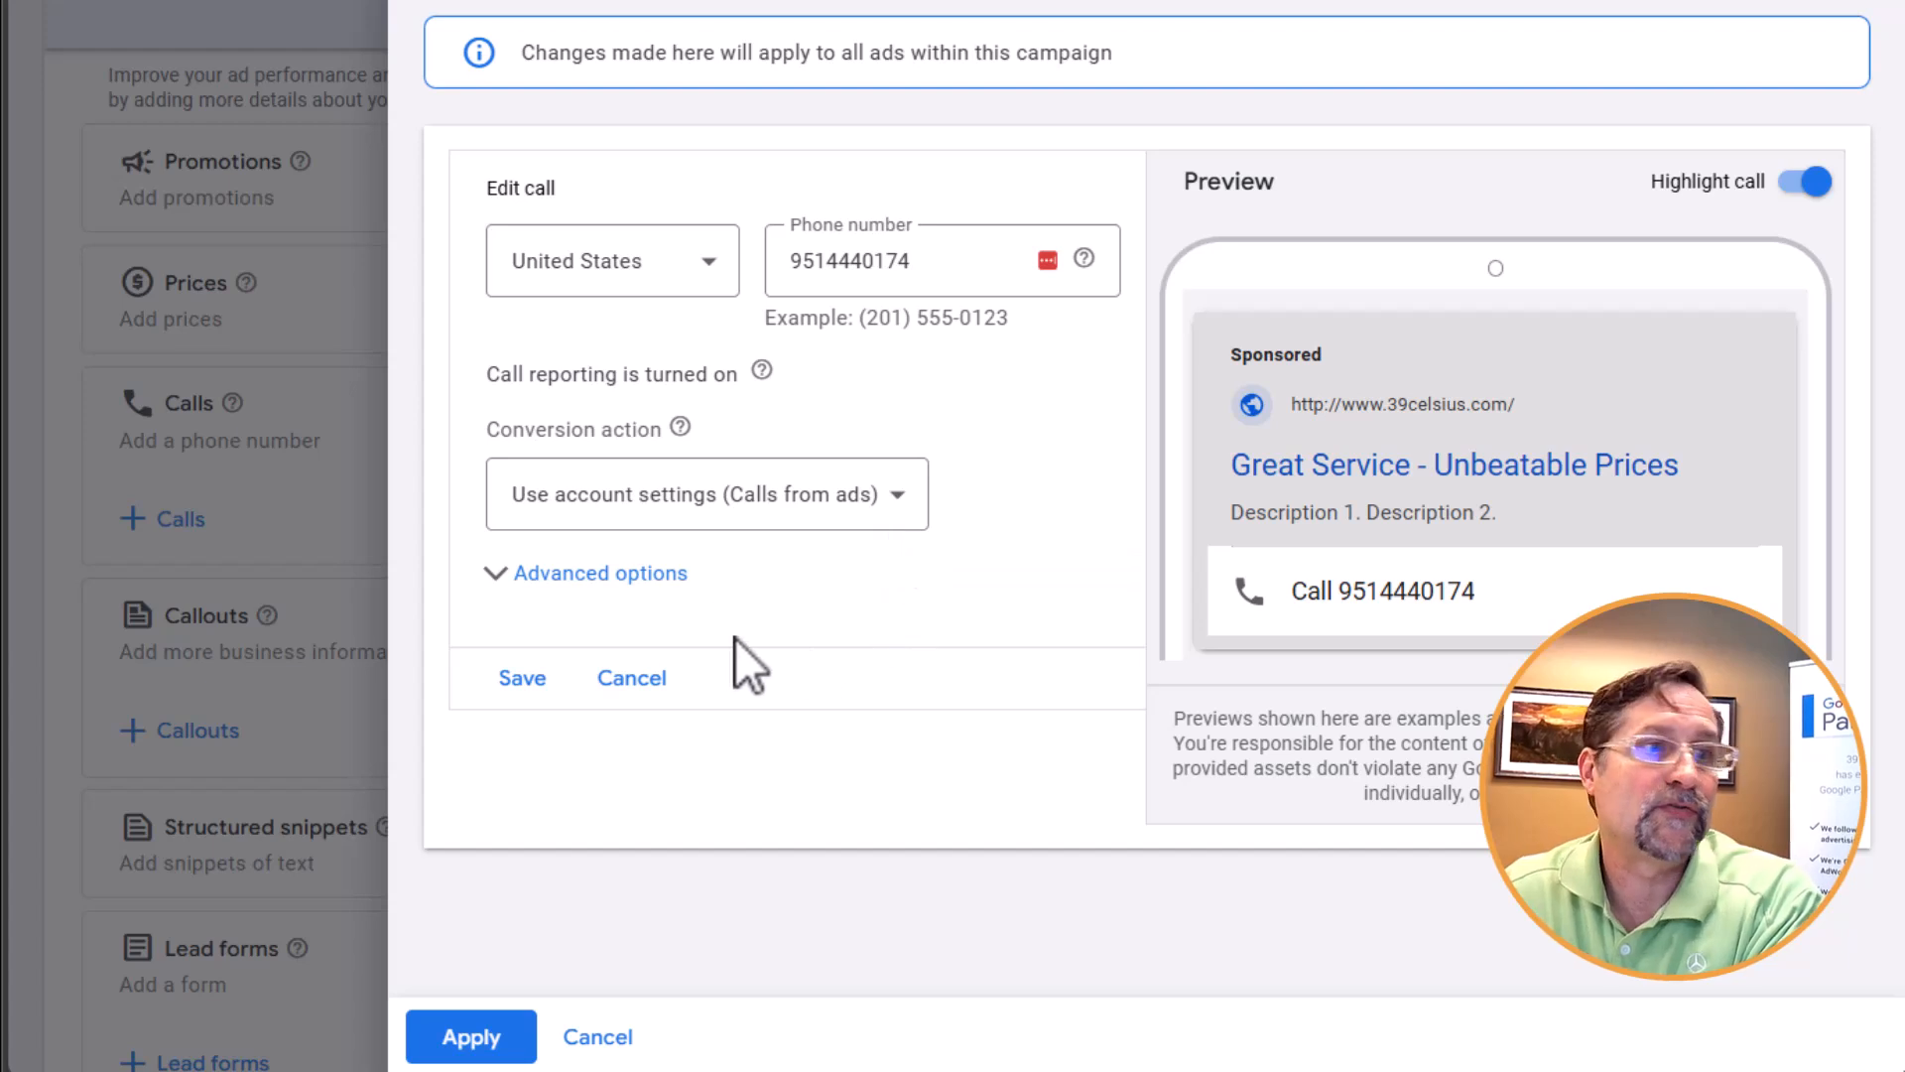
left_click(546, 595)
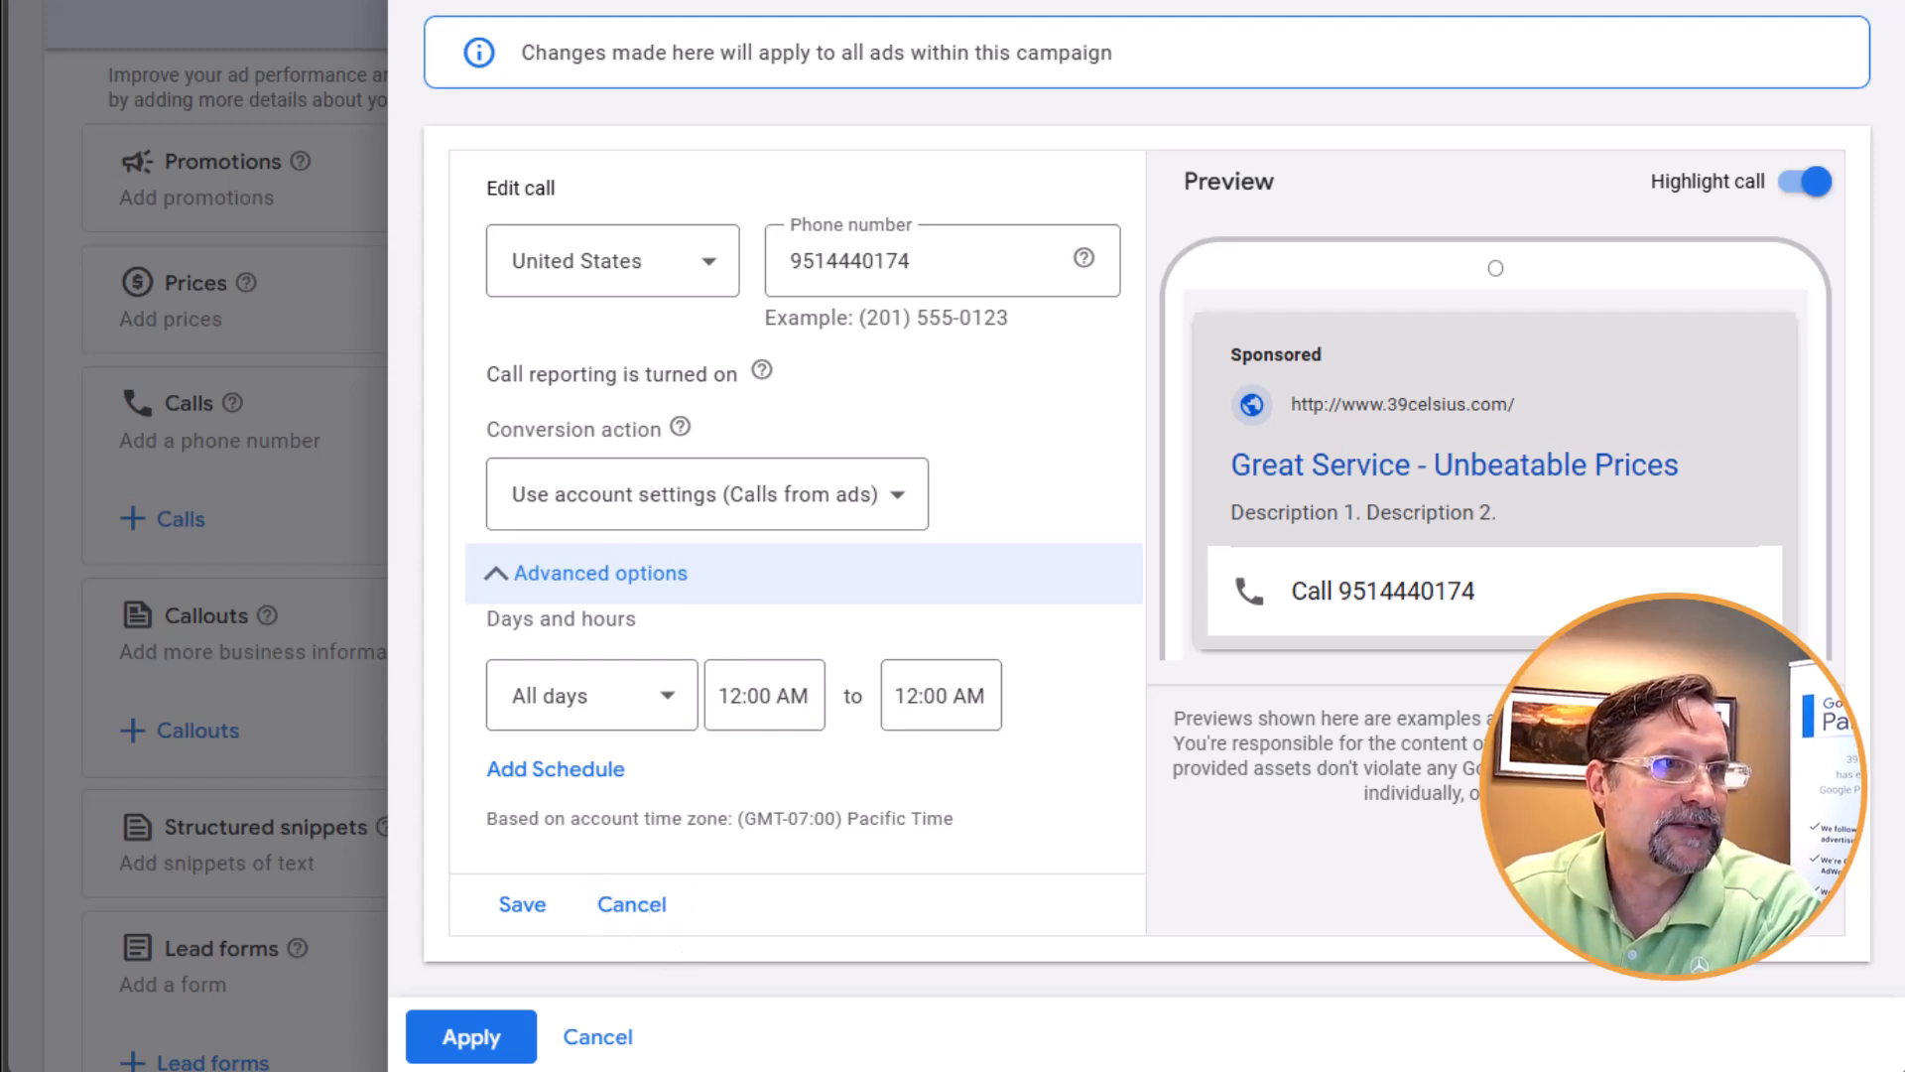
left_click(205, 540)
left_click(1142, 467)
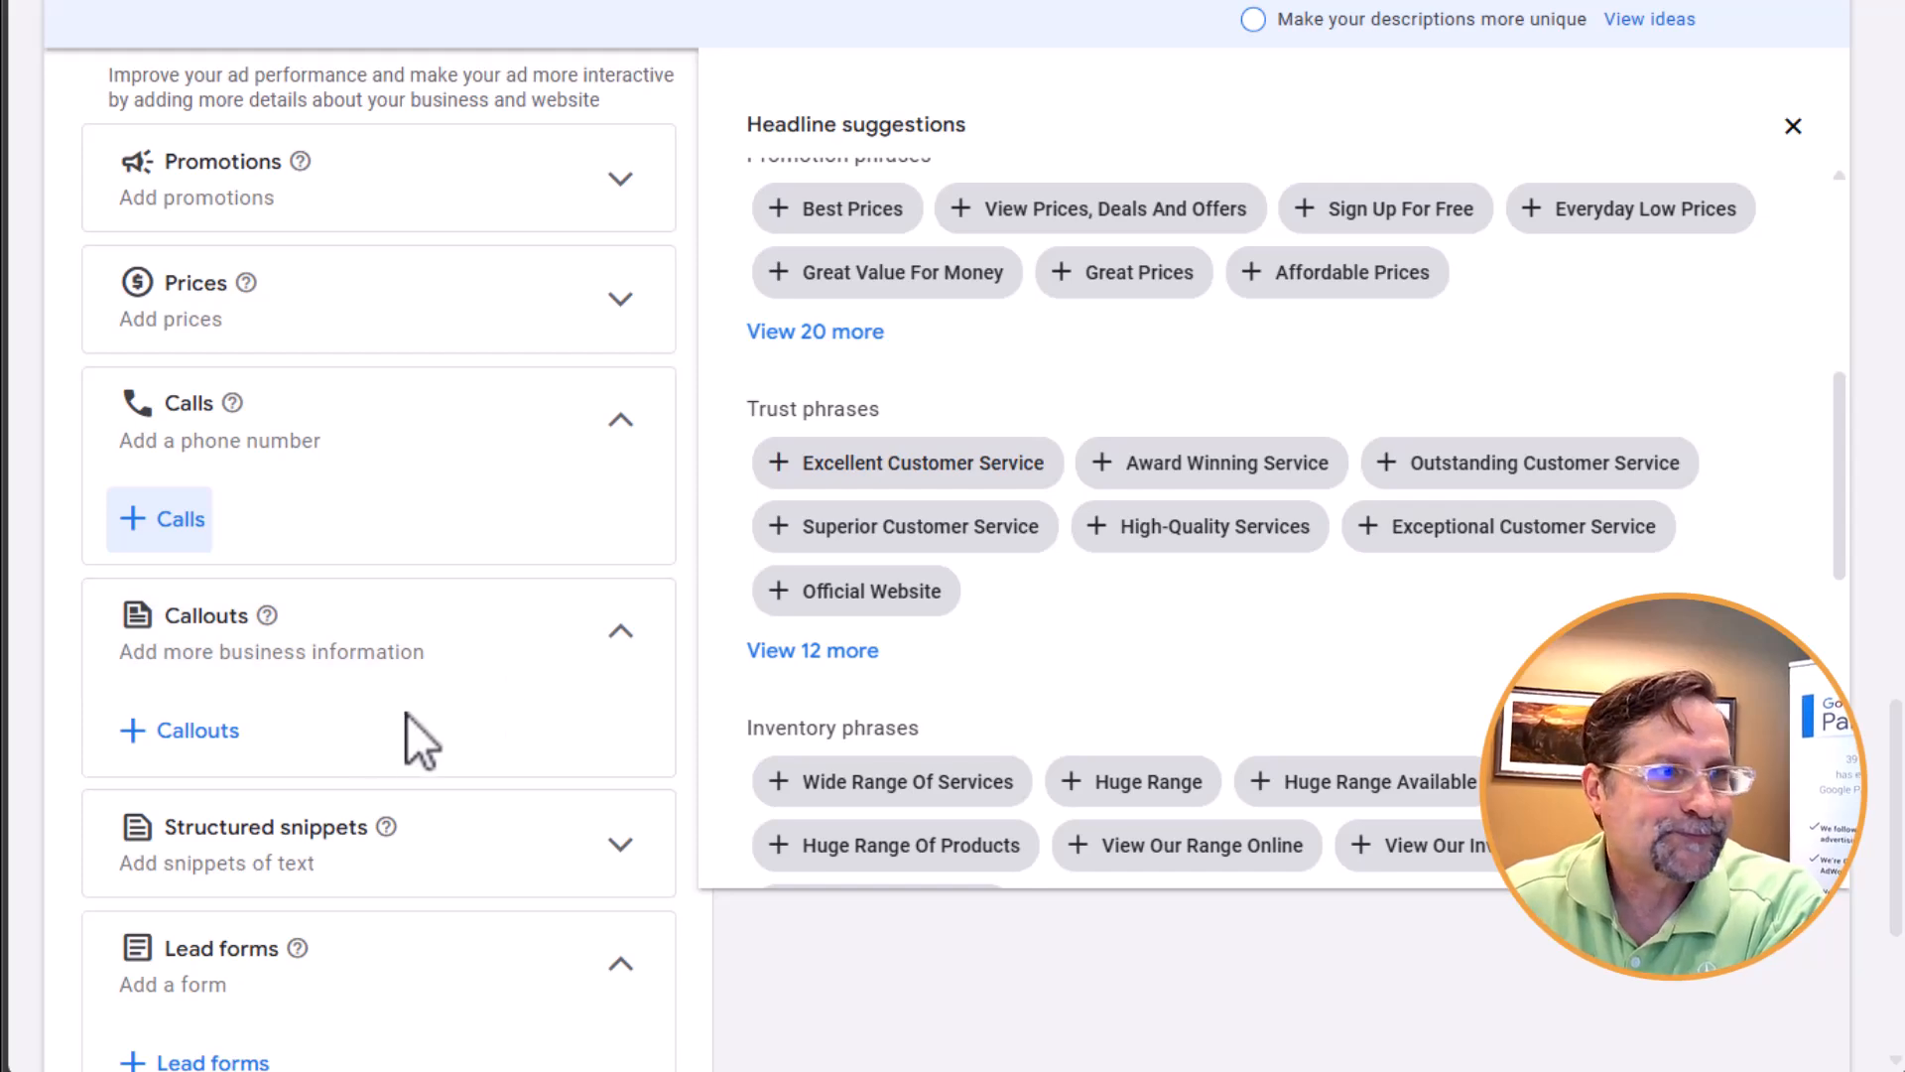
Select all four callout assets, compare their desktop and mobile previews, and return to the ad without applying them
left_click(202, 734)
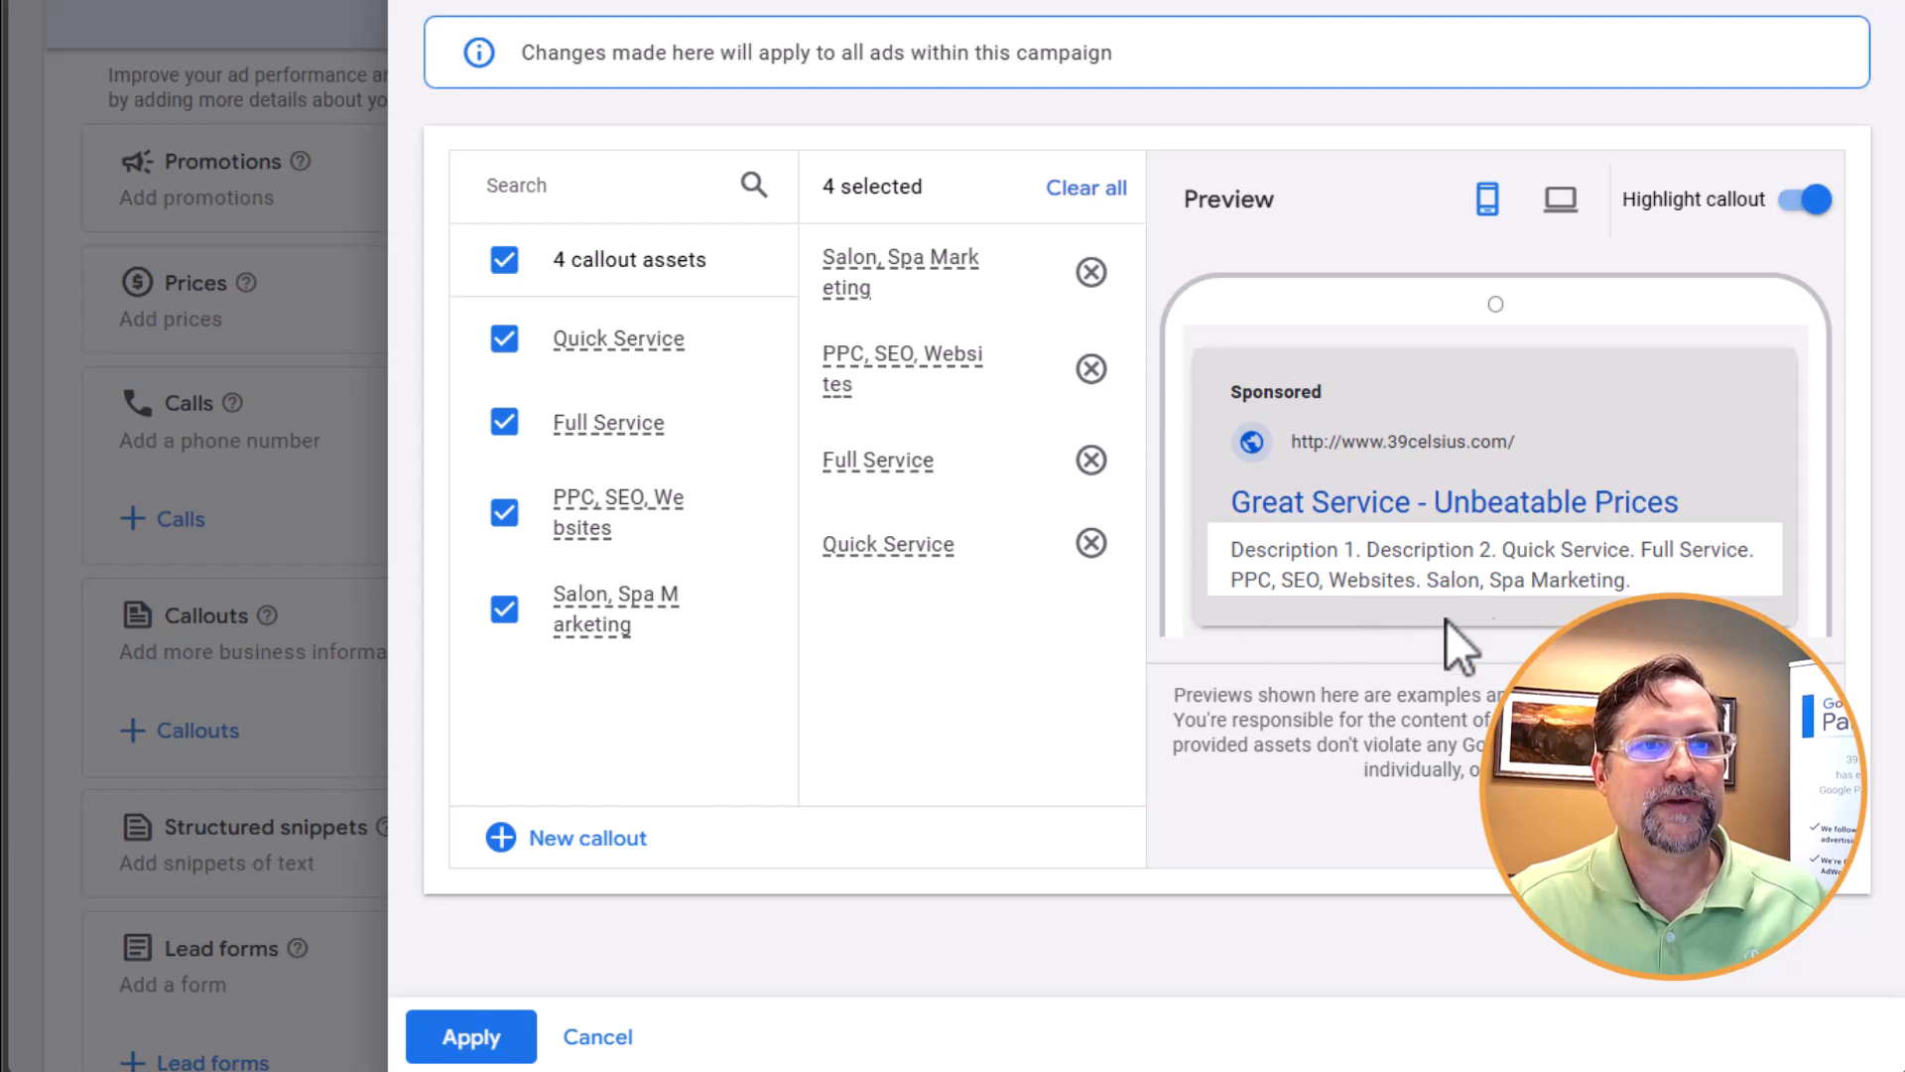
left_click(1578, 203)
left_click(1489, 204)
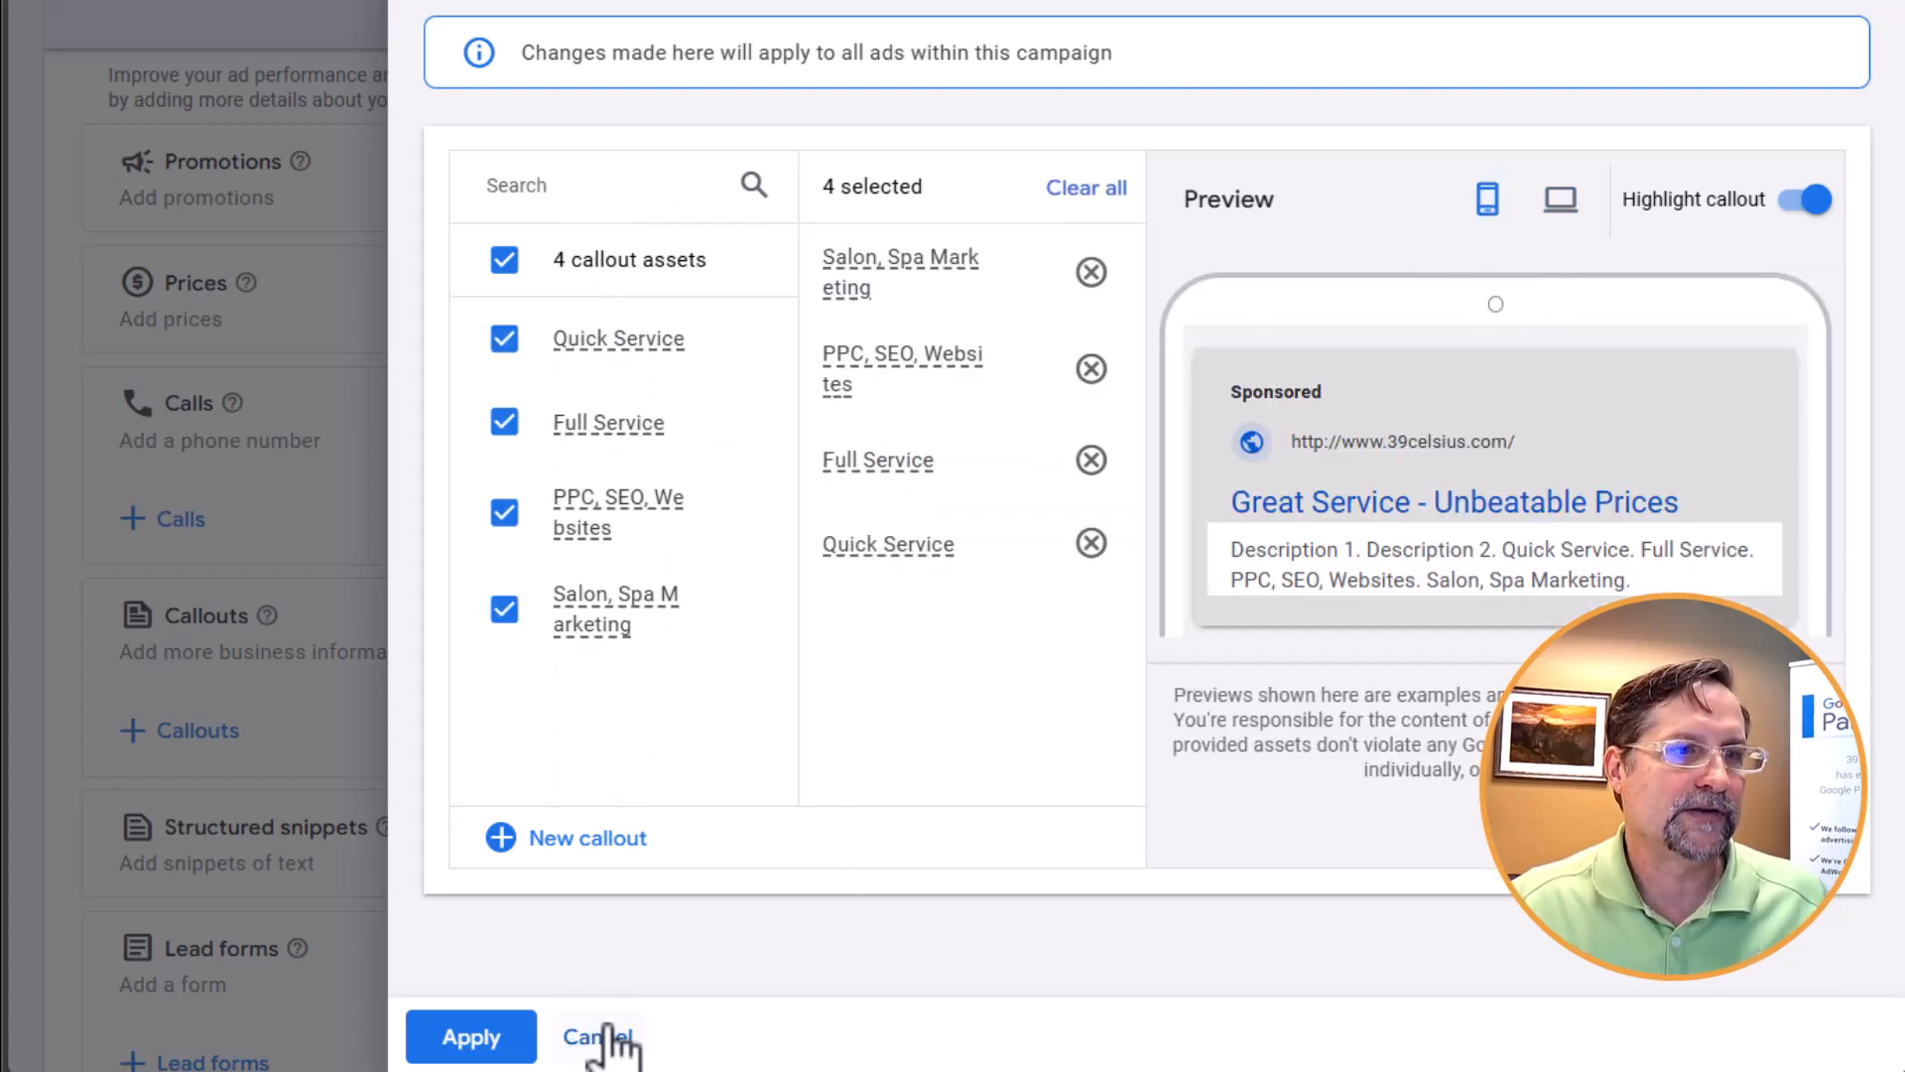
left_click(611, 1036)
left_click(1130, 463)
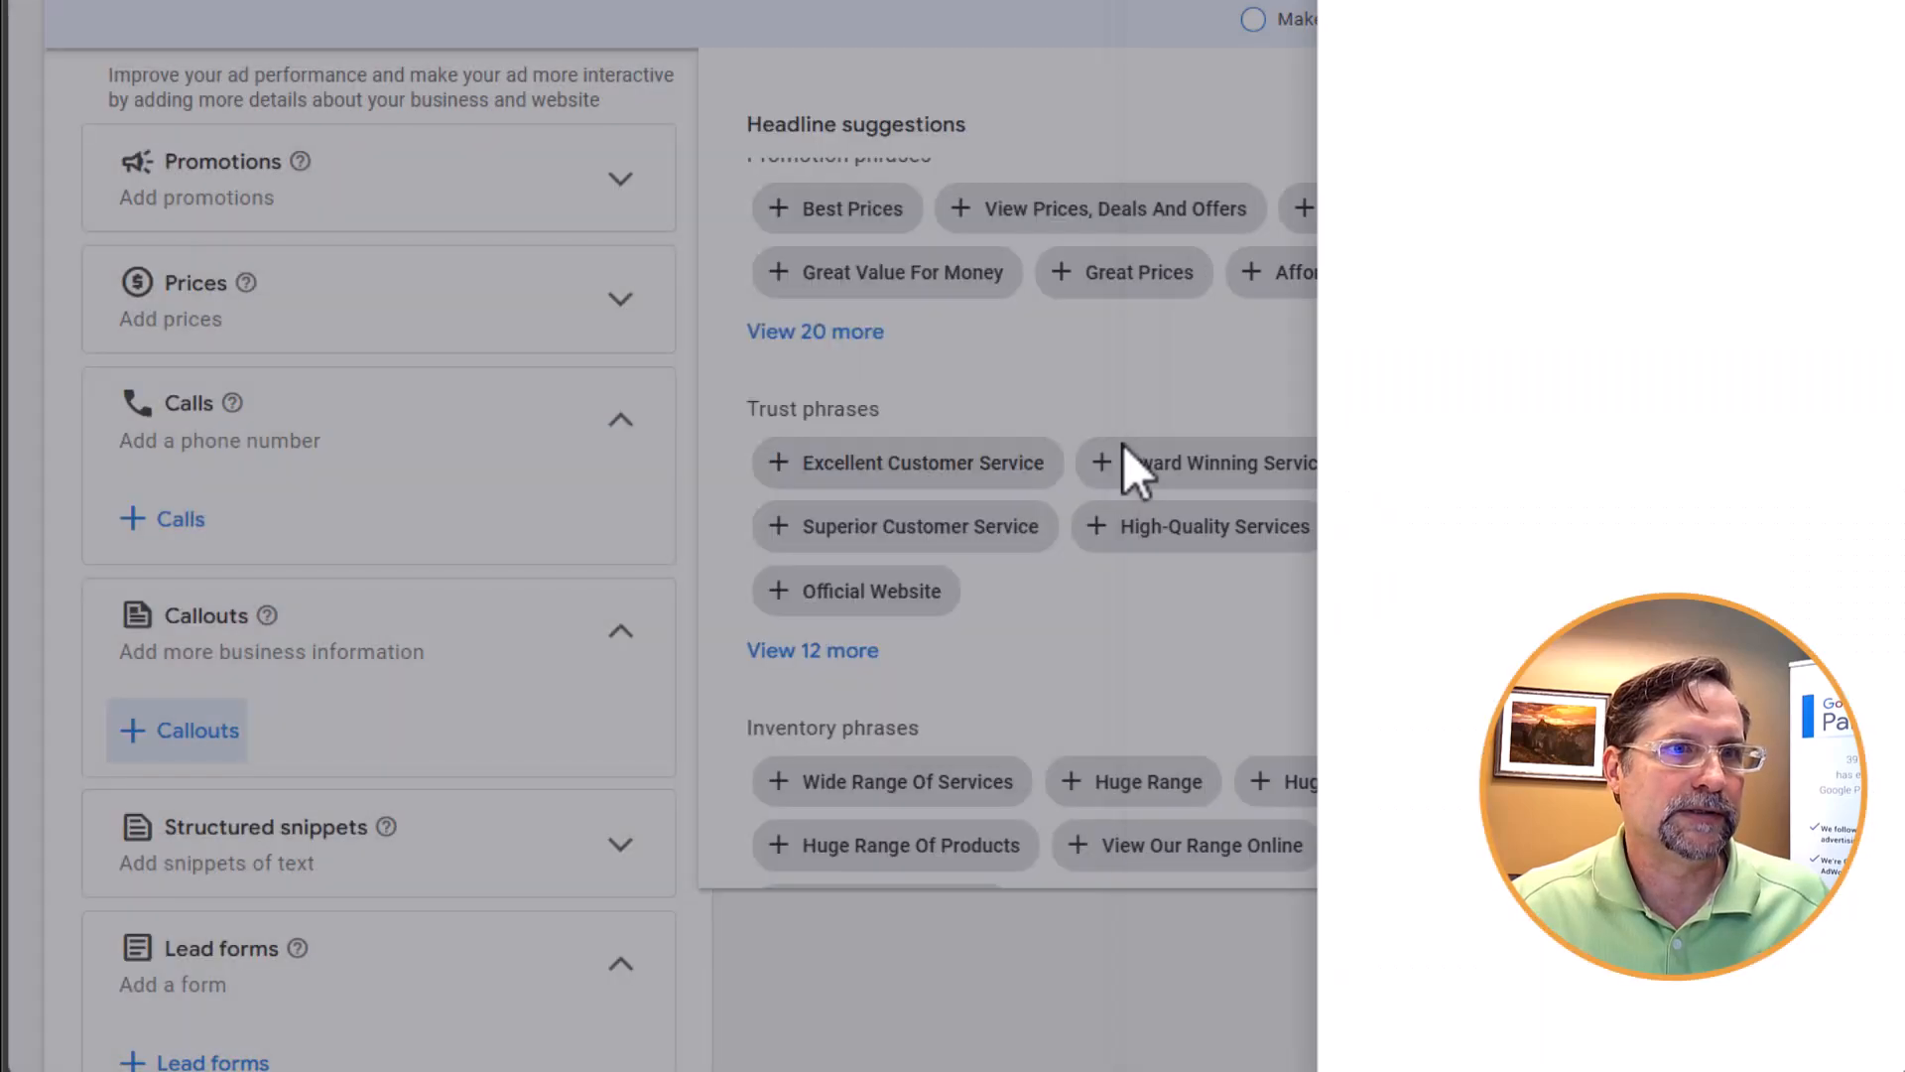
Examine the promotions asset option and review the remaining asset types down to lead forms and apps
scroll(526, 814, "down", 3)
scroll(540, 794, "up", 3)
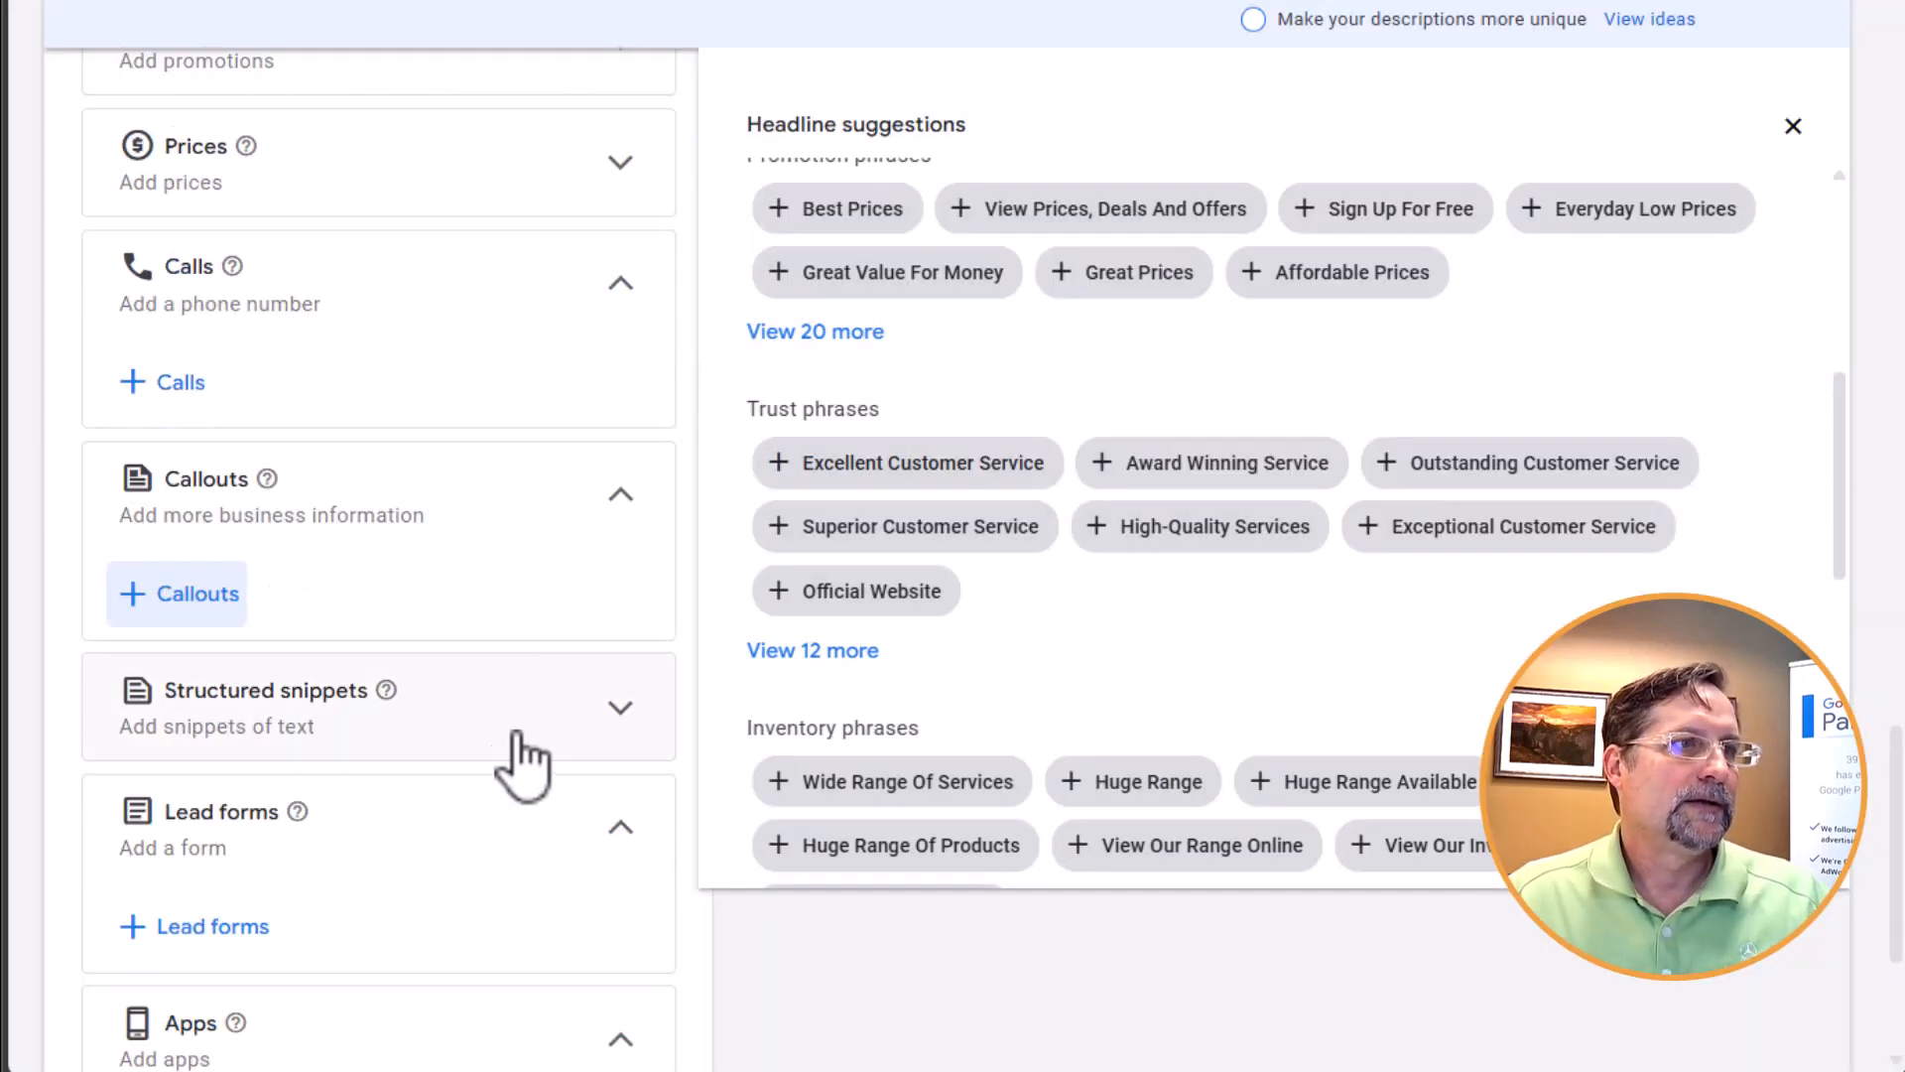
scroll(536, 695, "up", 1)
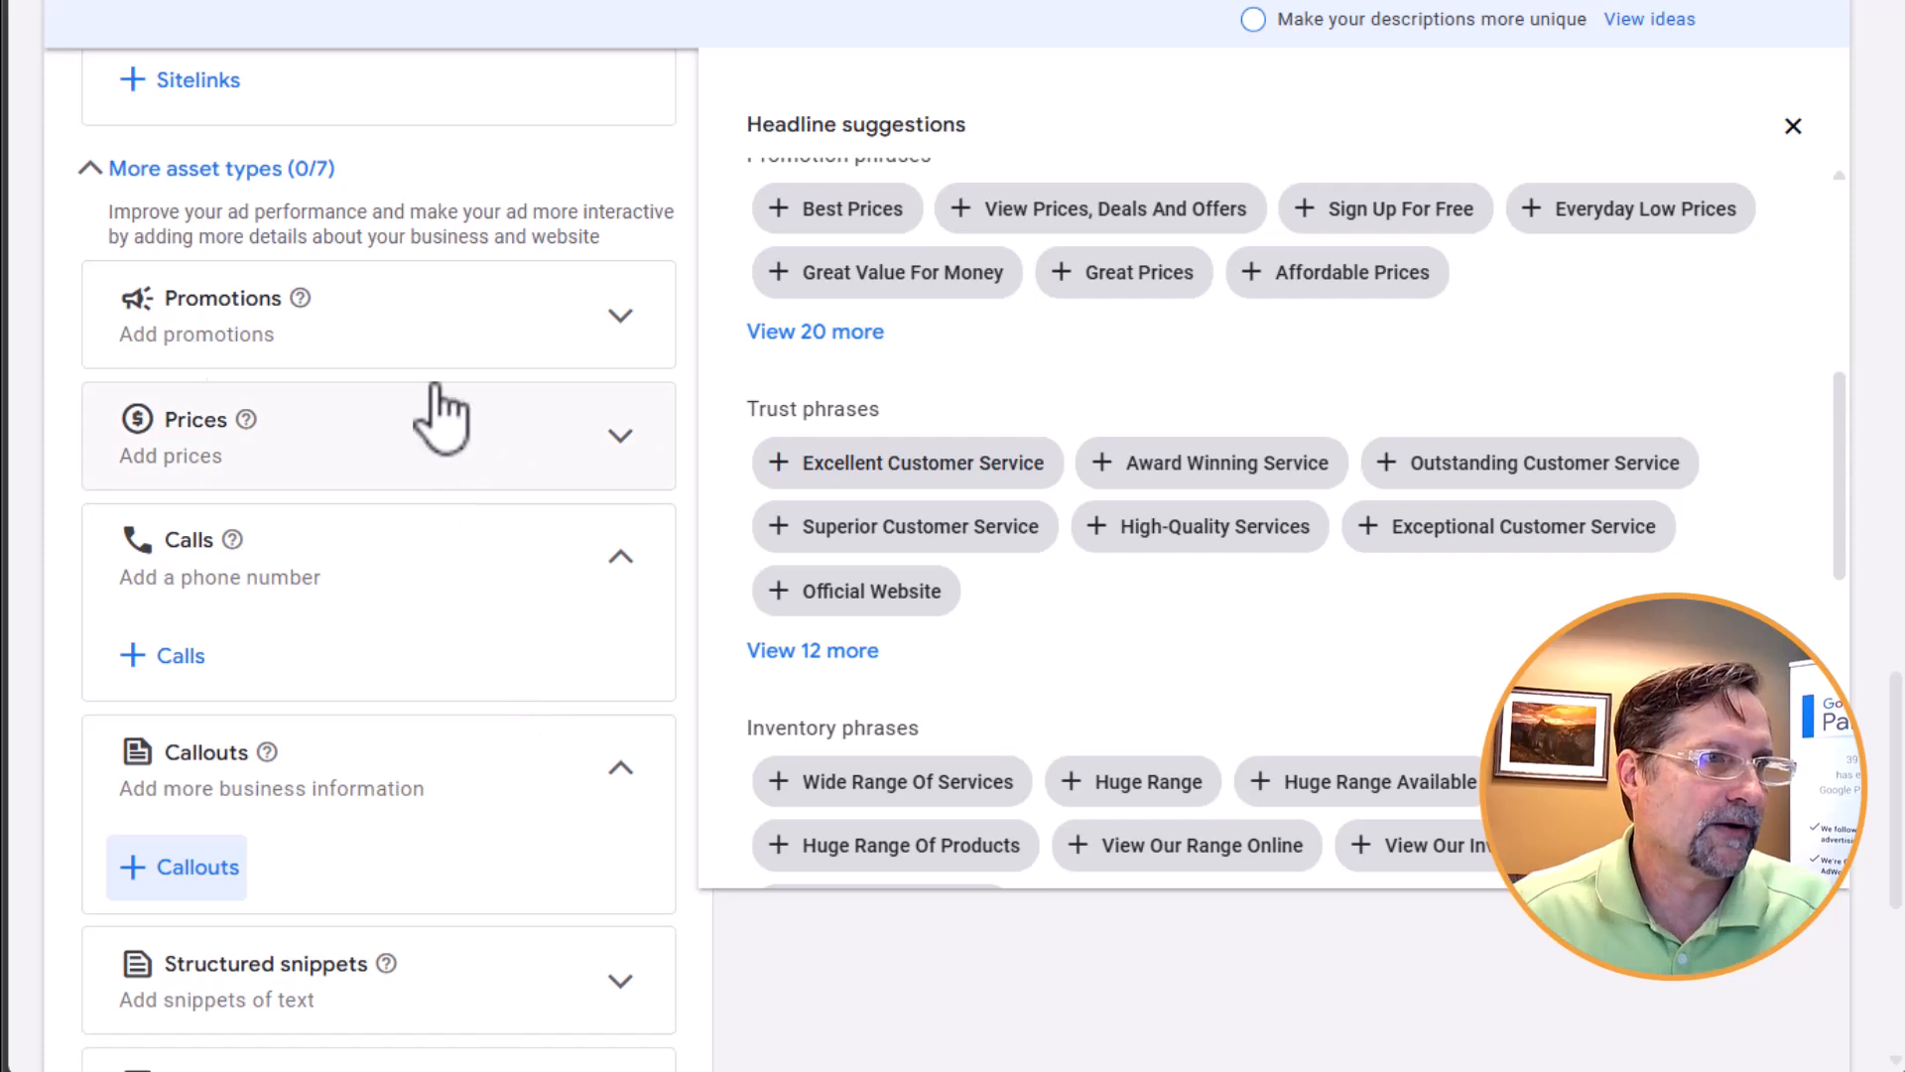
left_click(621, 319)
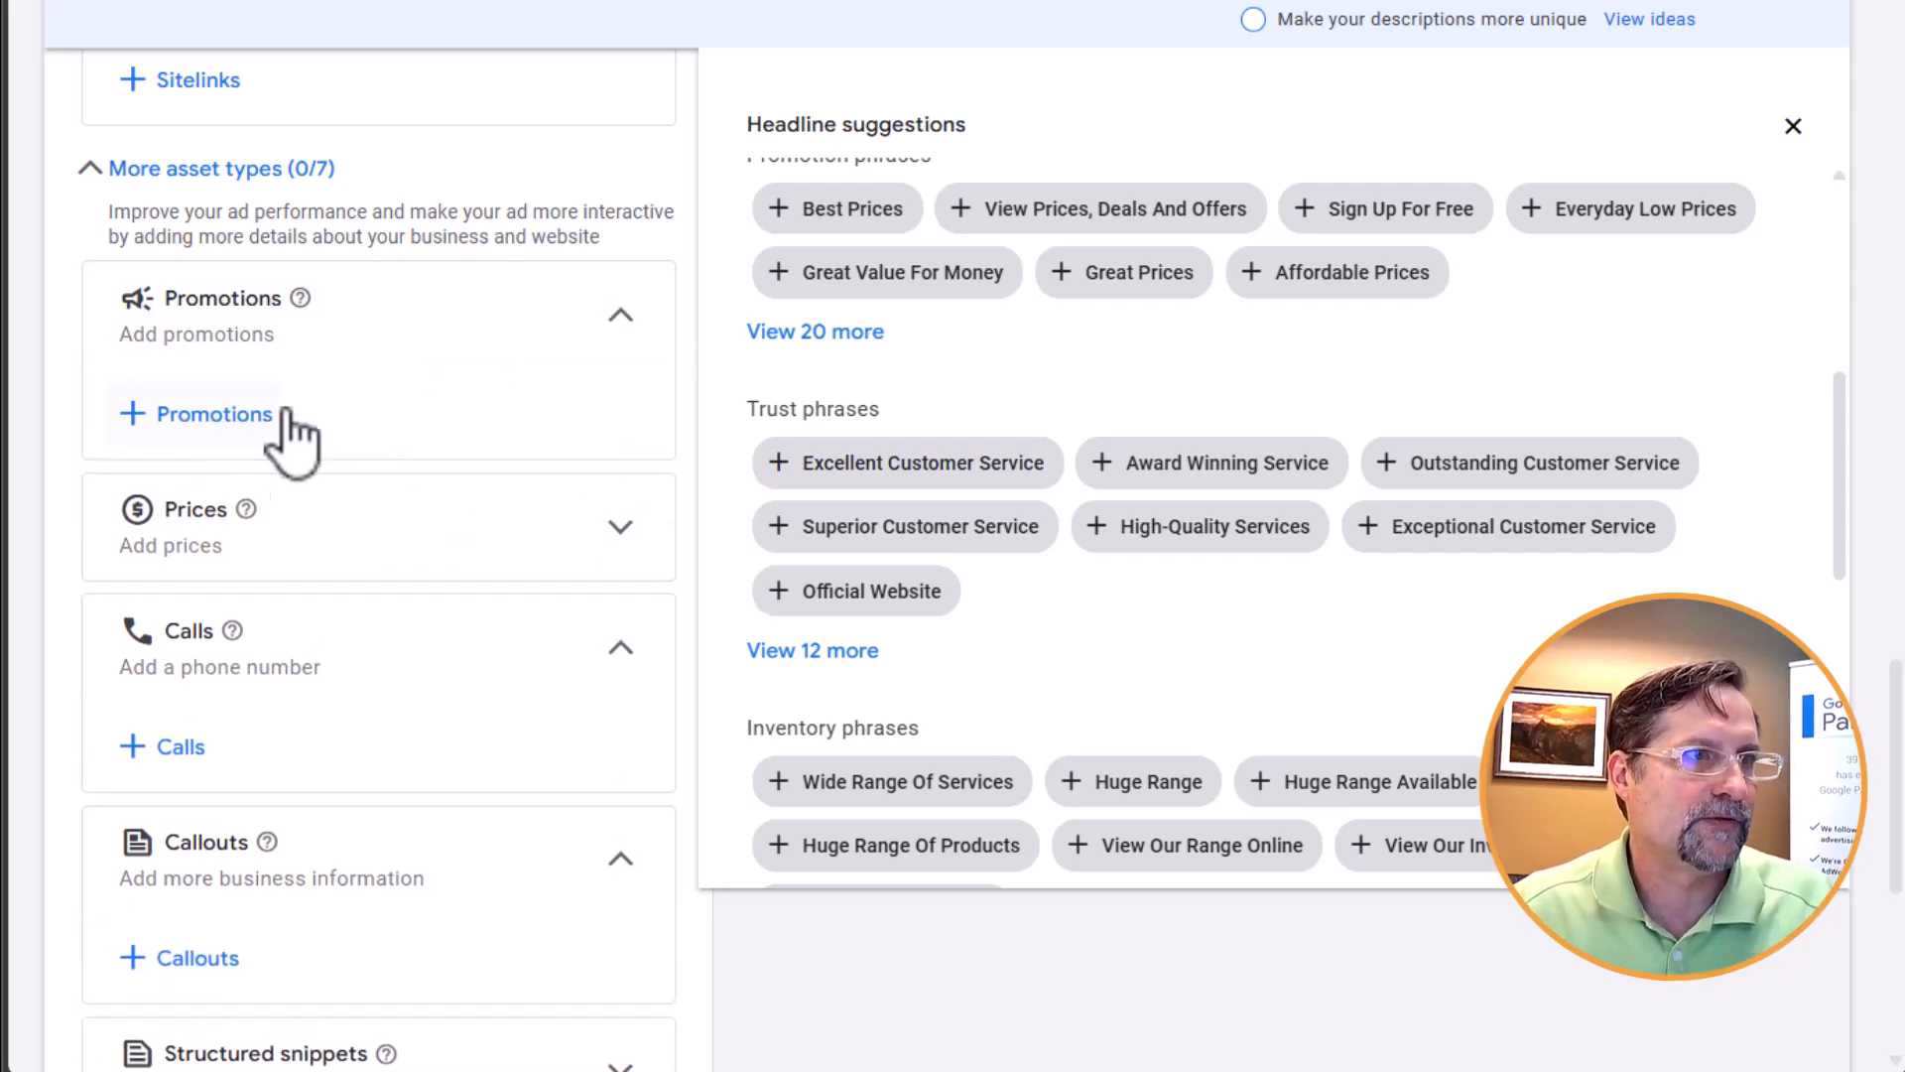
left_click(627, 329)
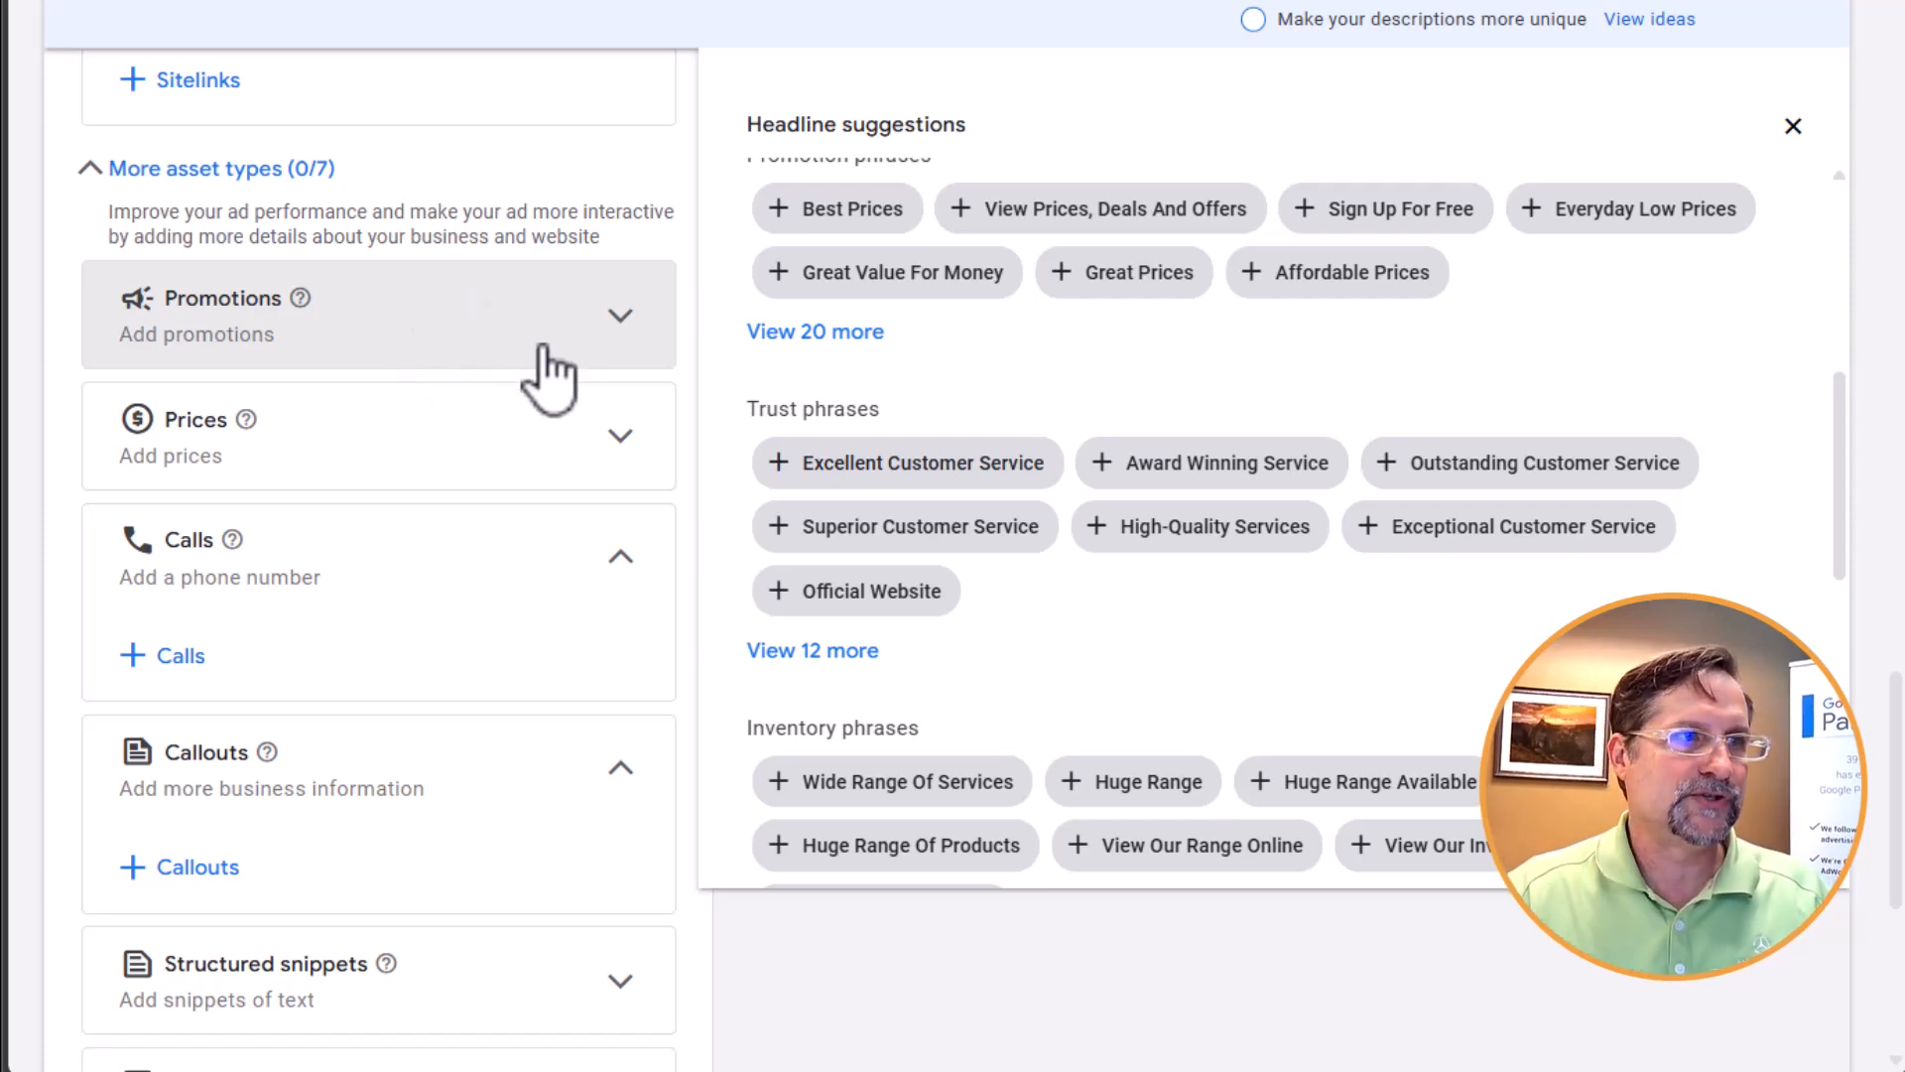
scroll(466, 372, "down", 3)
scroll(481, 436, "down", 1)
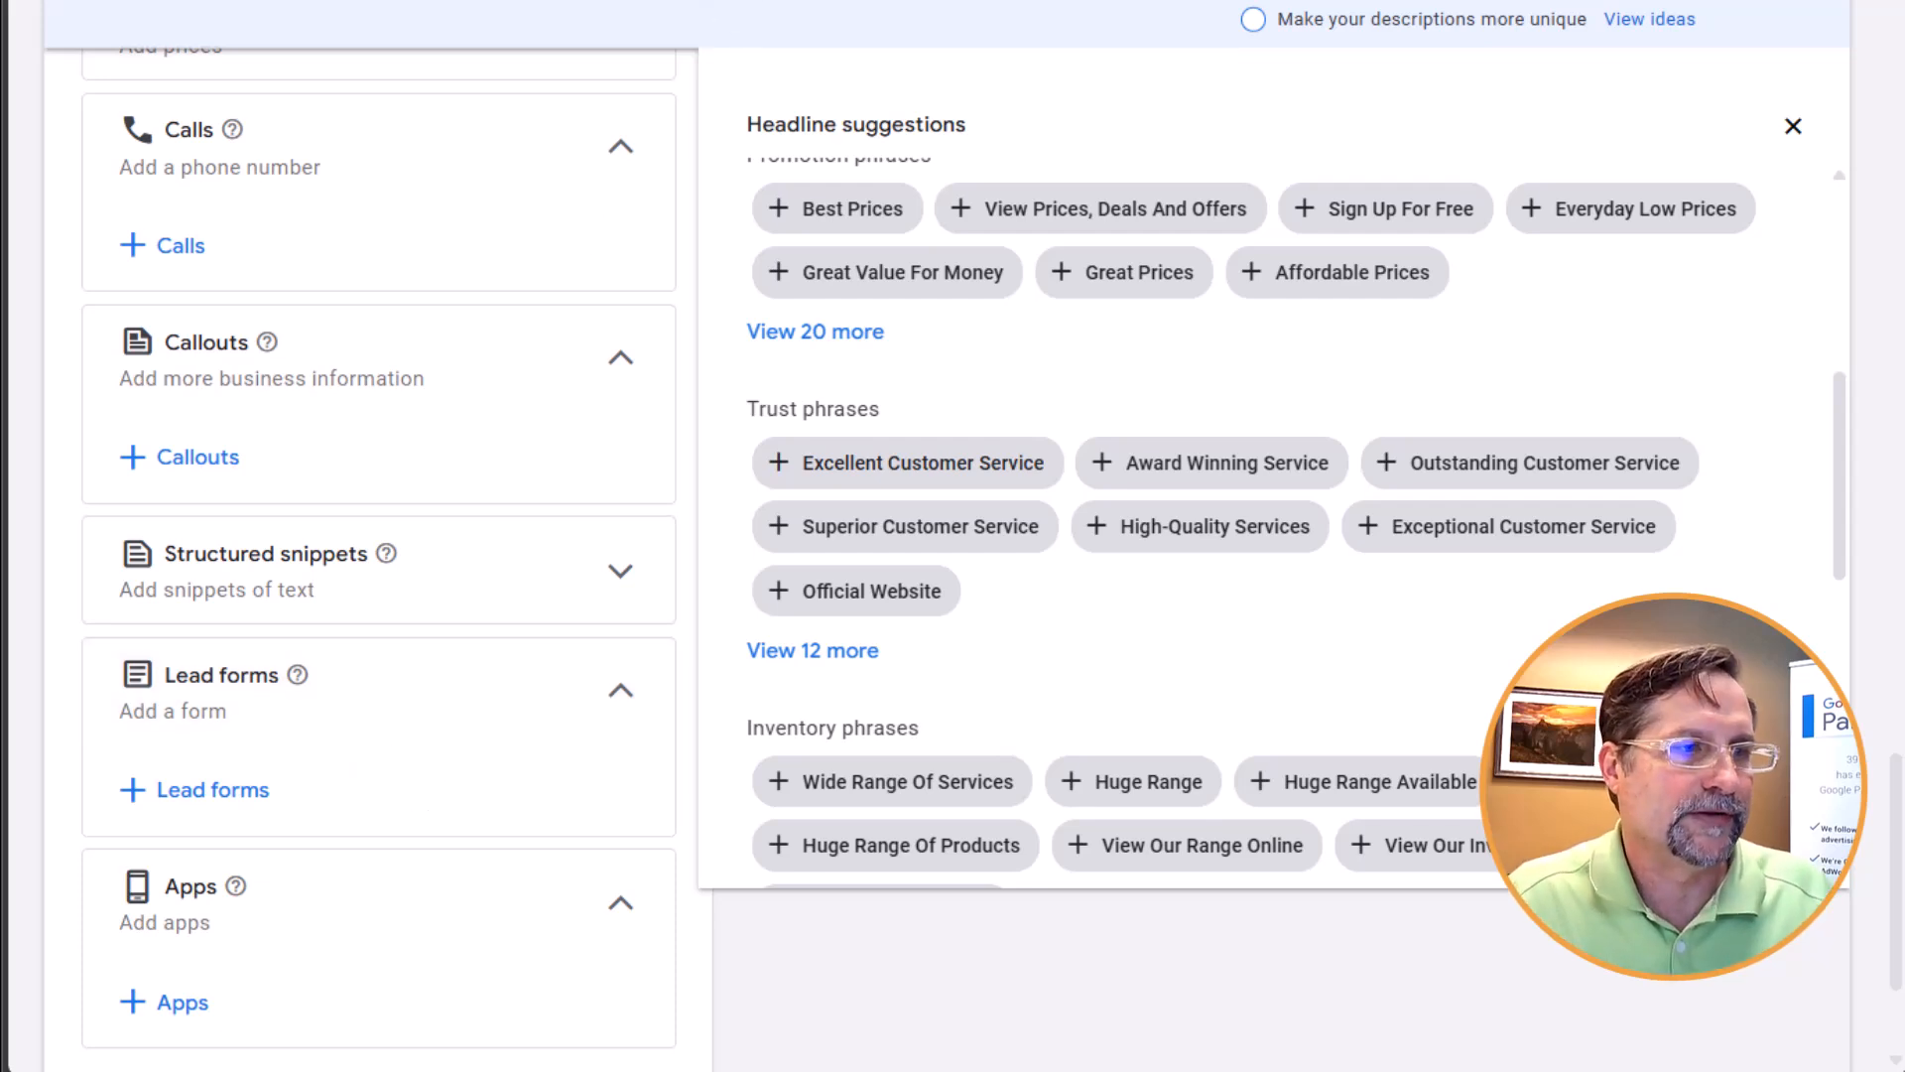
scroll(395, 988, "down", 3)
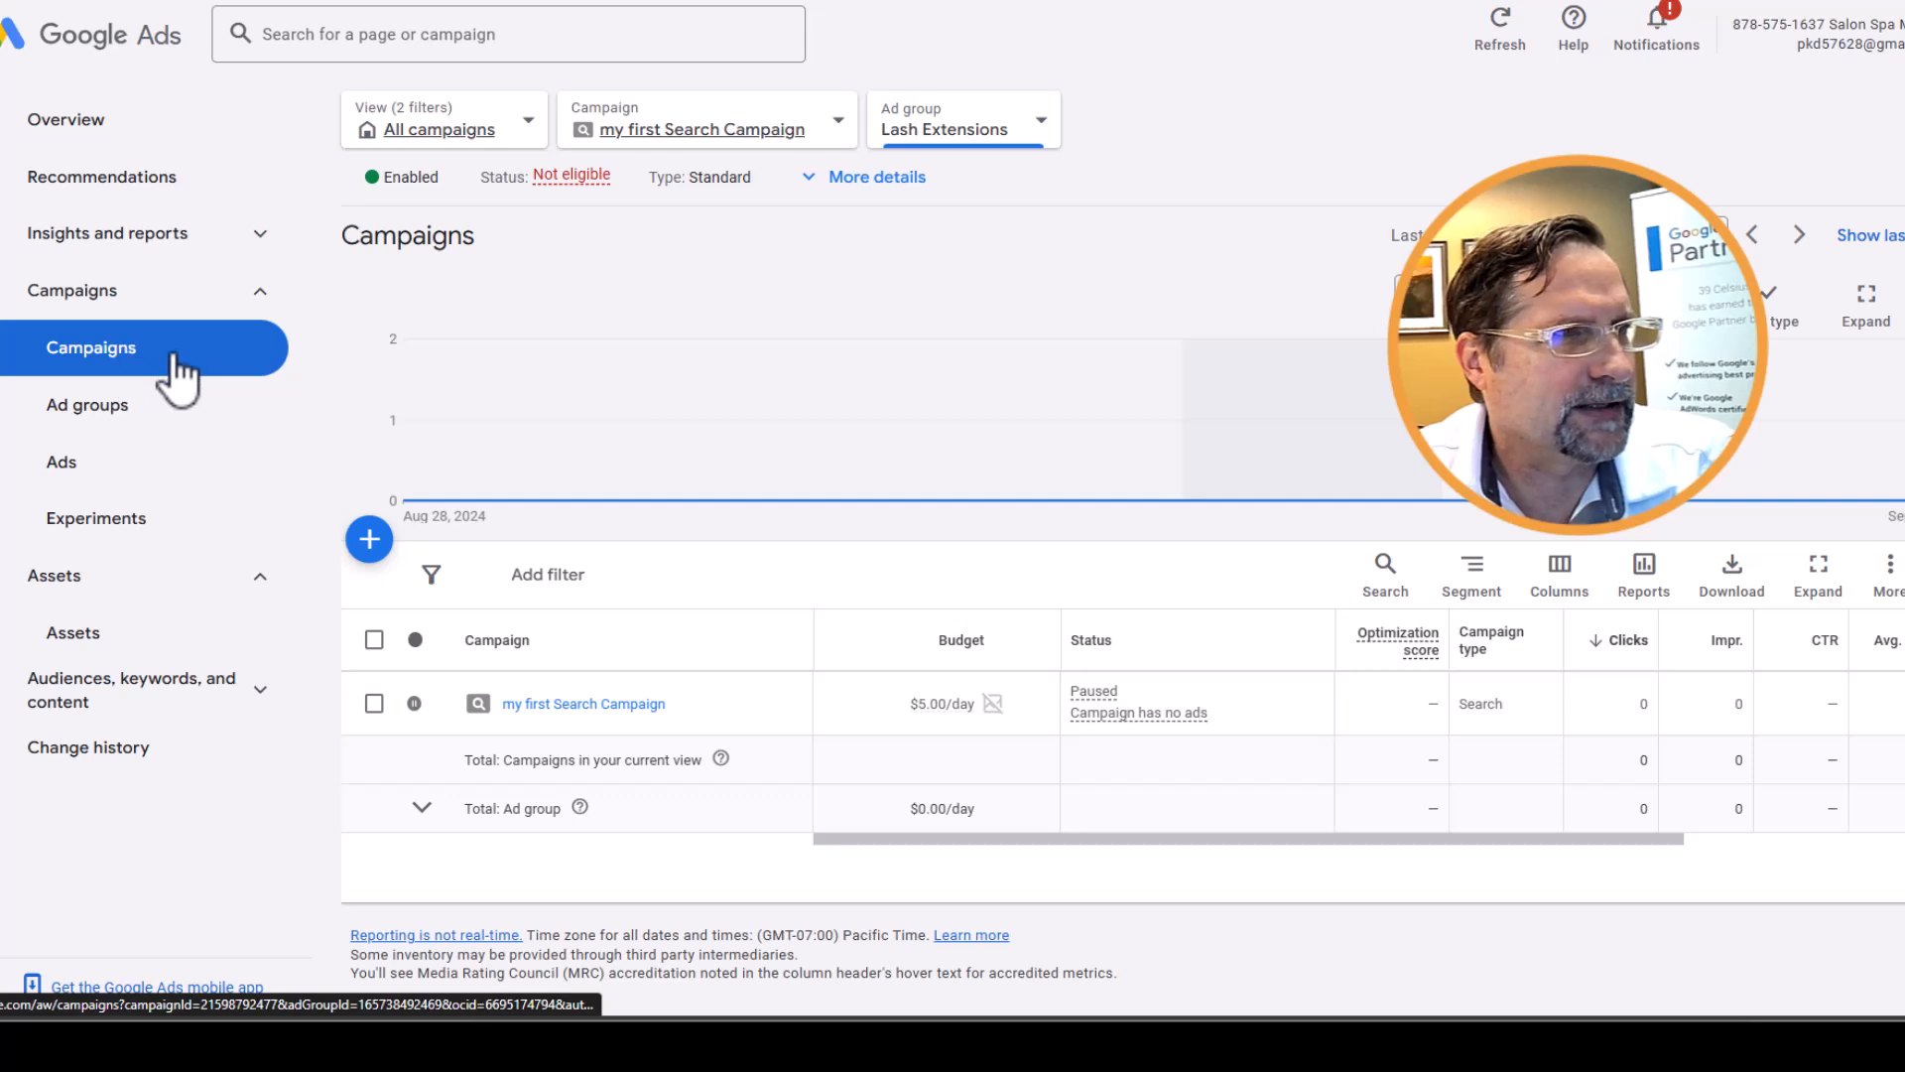
Add a location asset from the campaign's assets page, using Our locations synced from the selected Google Business Profile Manager account
left_click(84, 643)
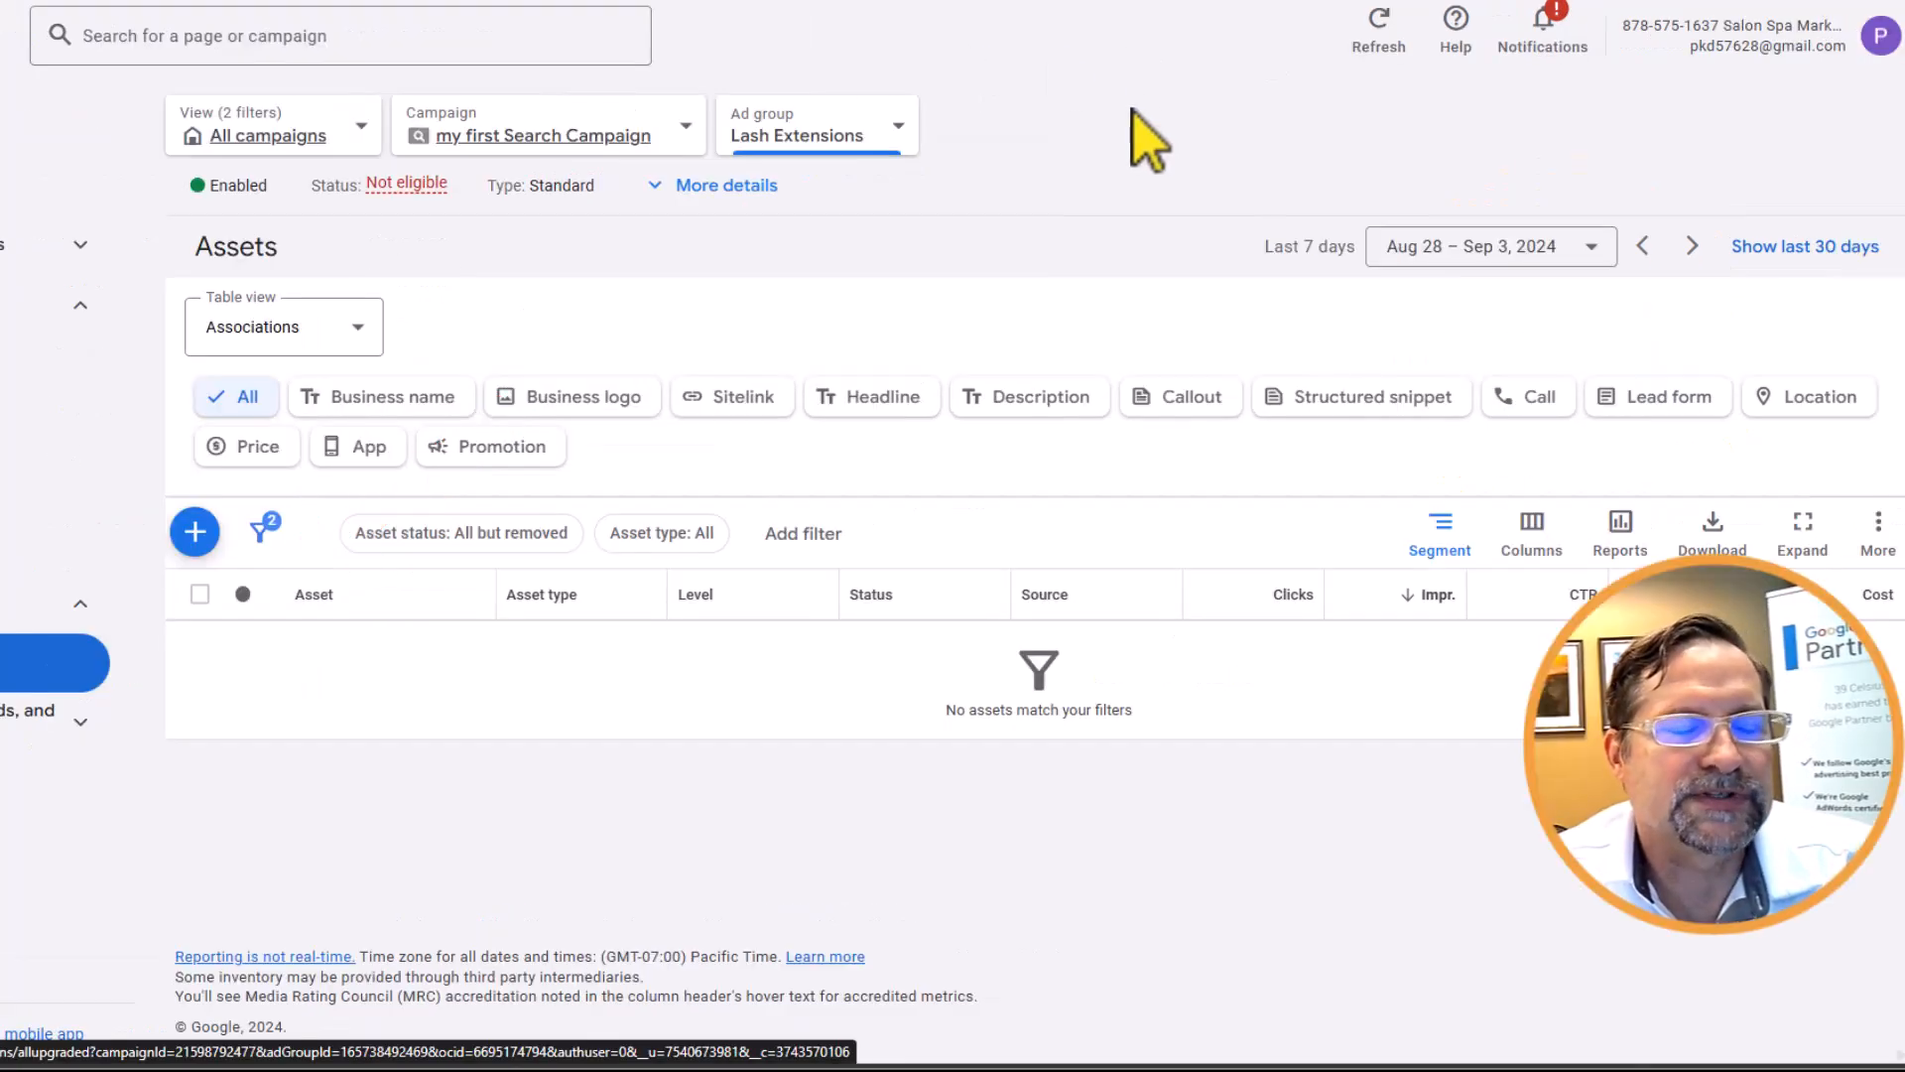
left_click(1801, 403)
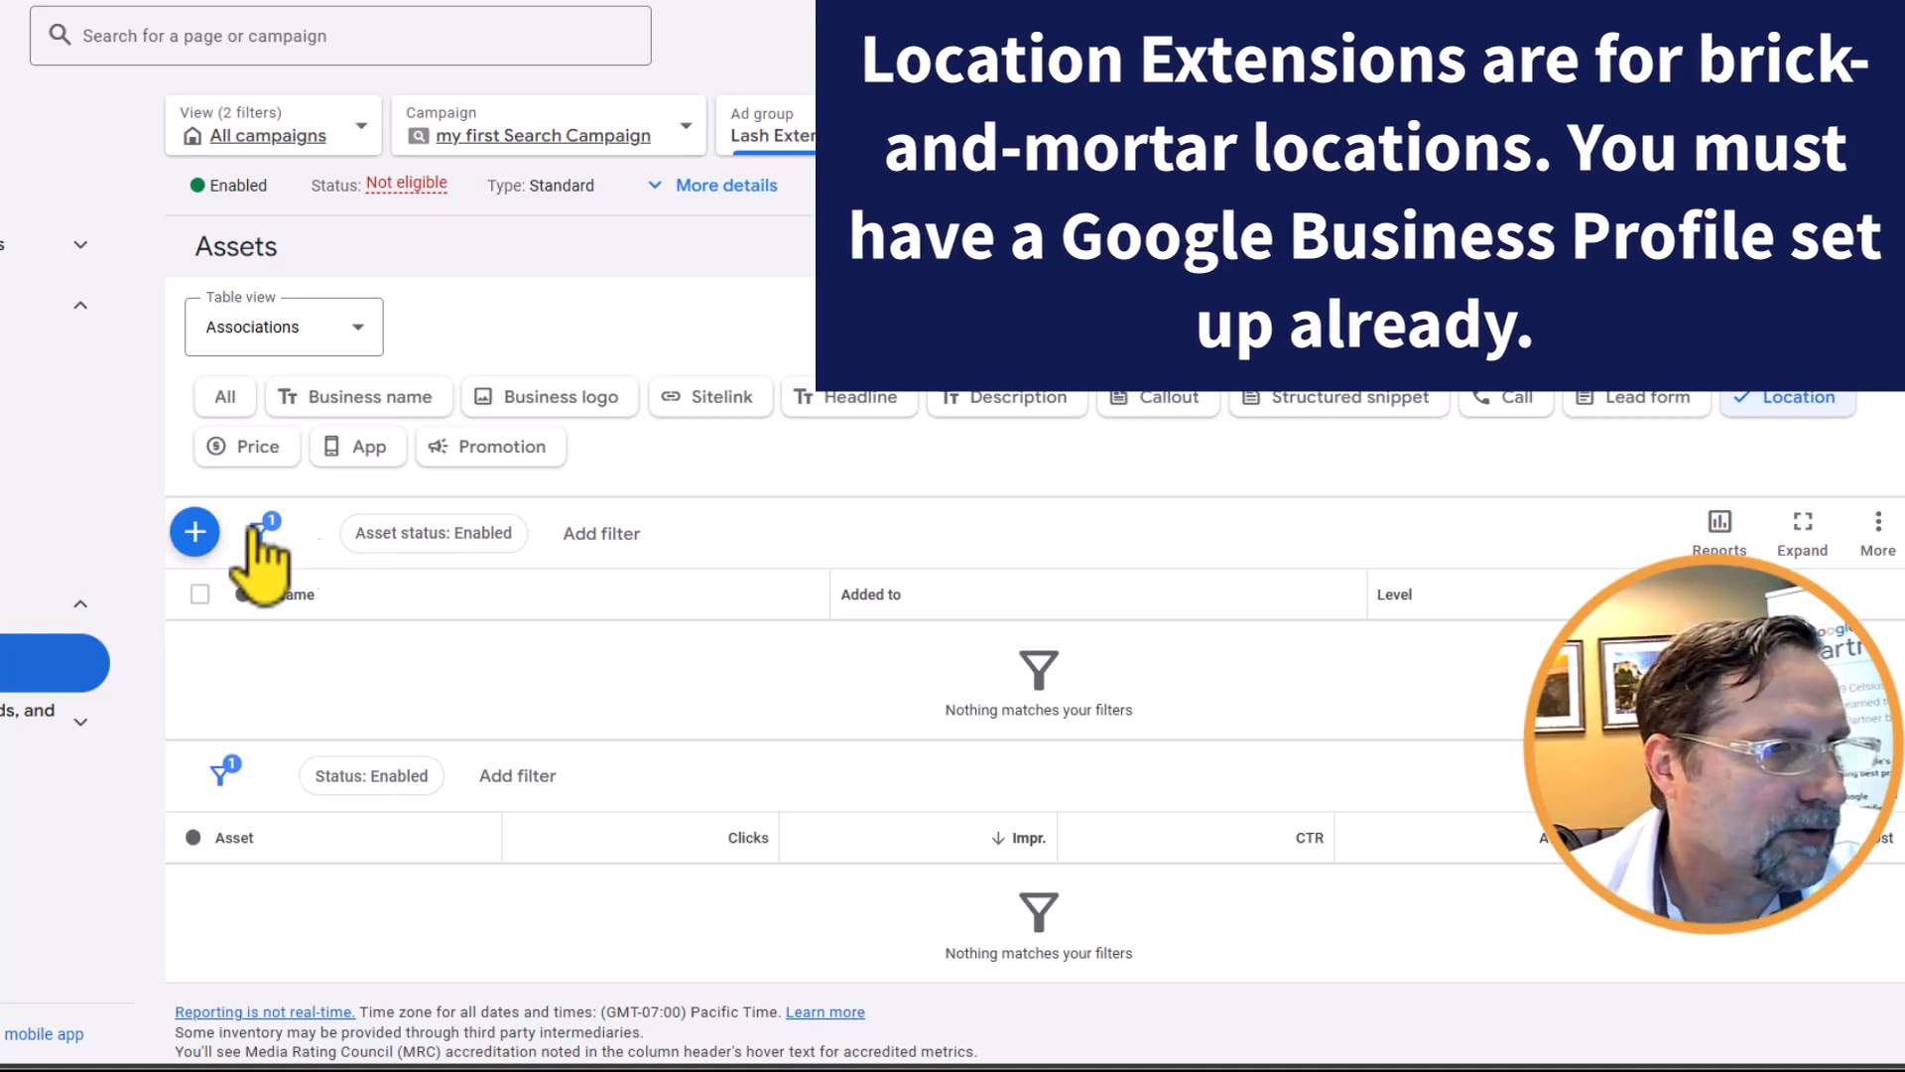
left_click(196, 536)
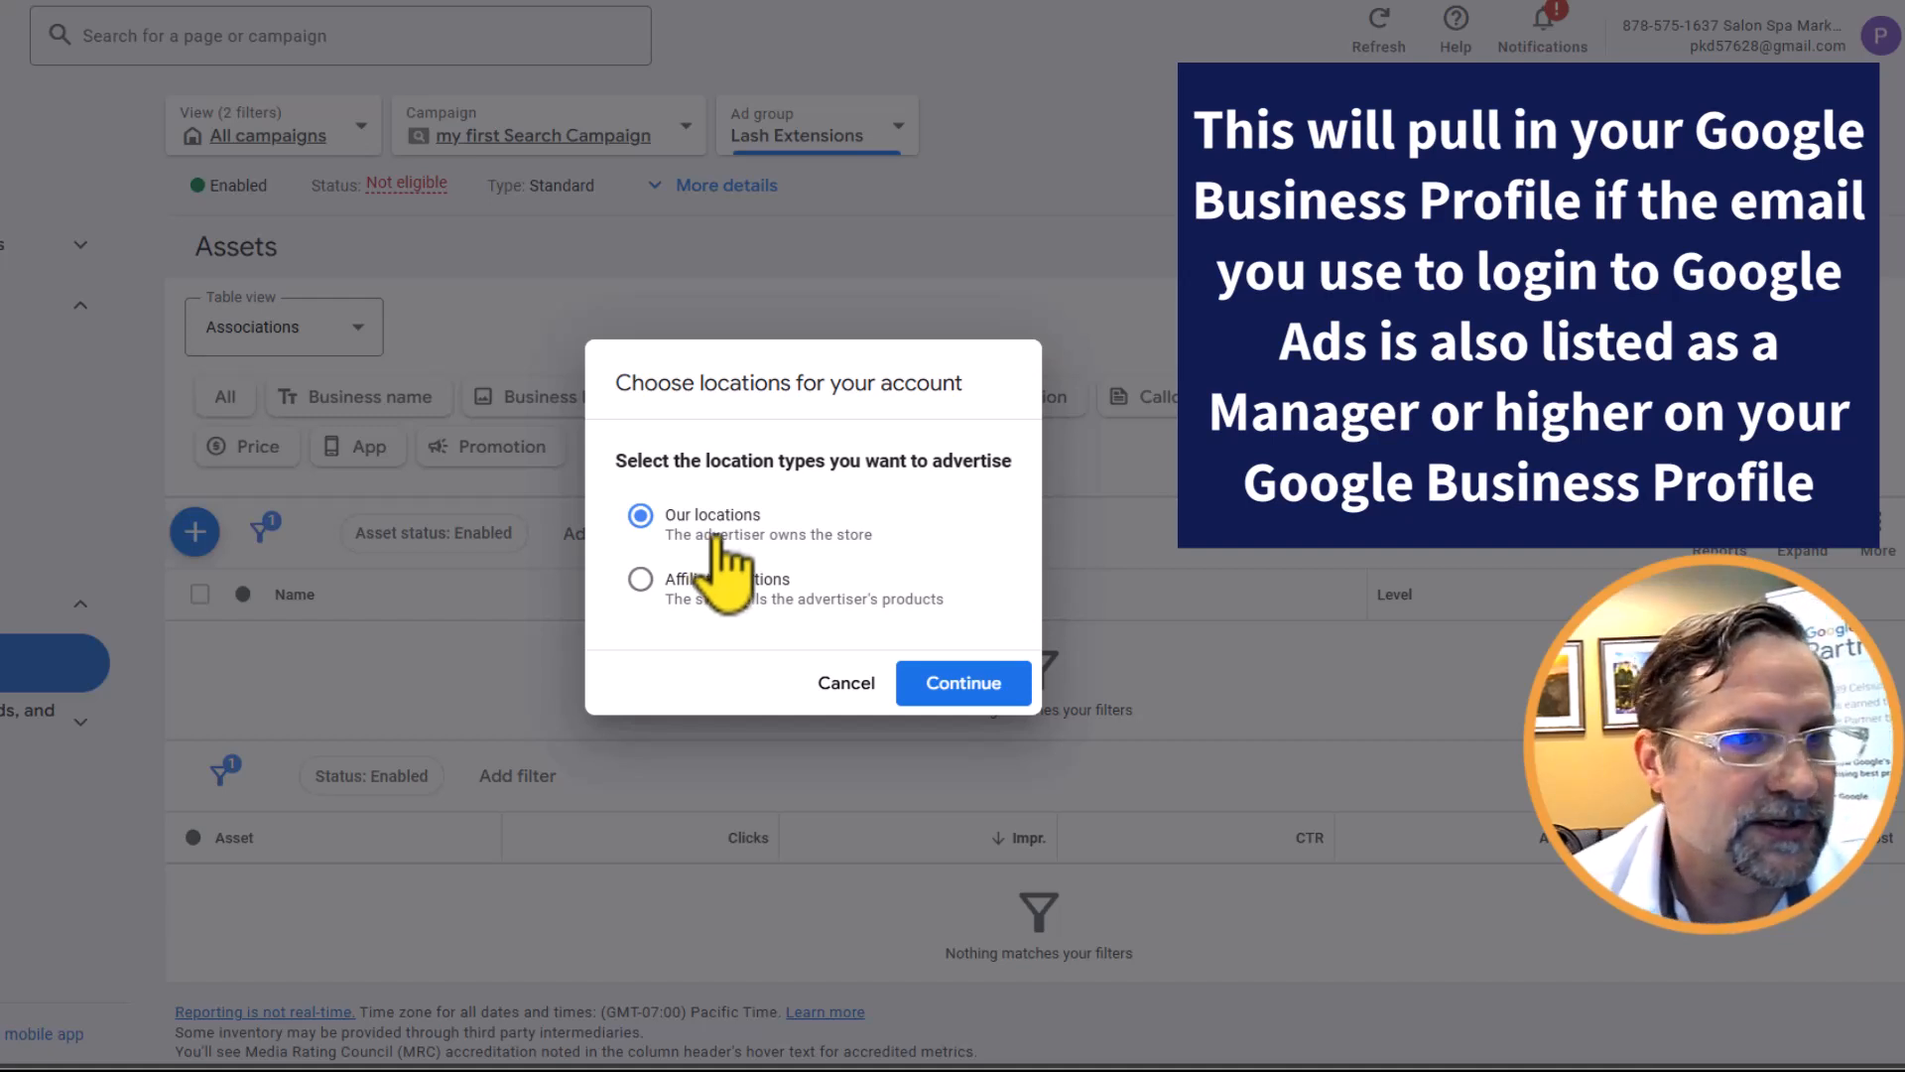
left_click(968, 682)
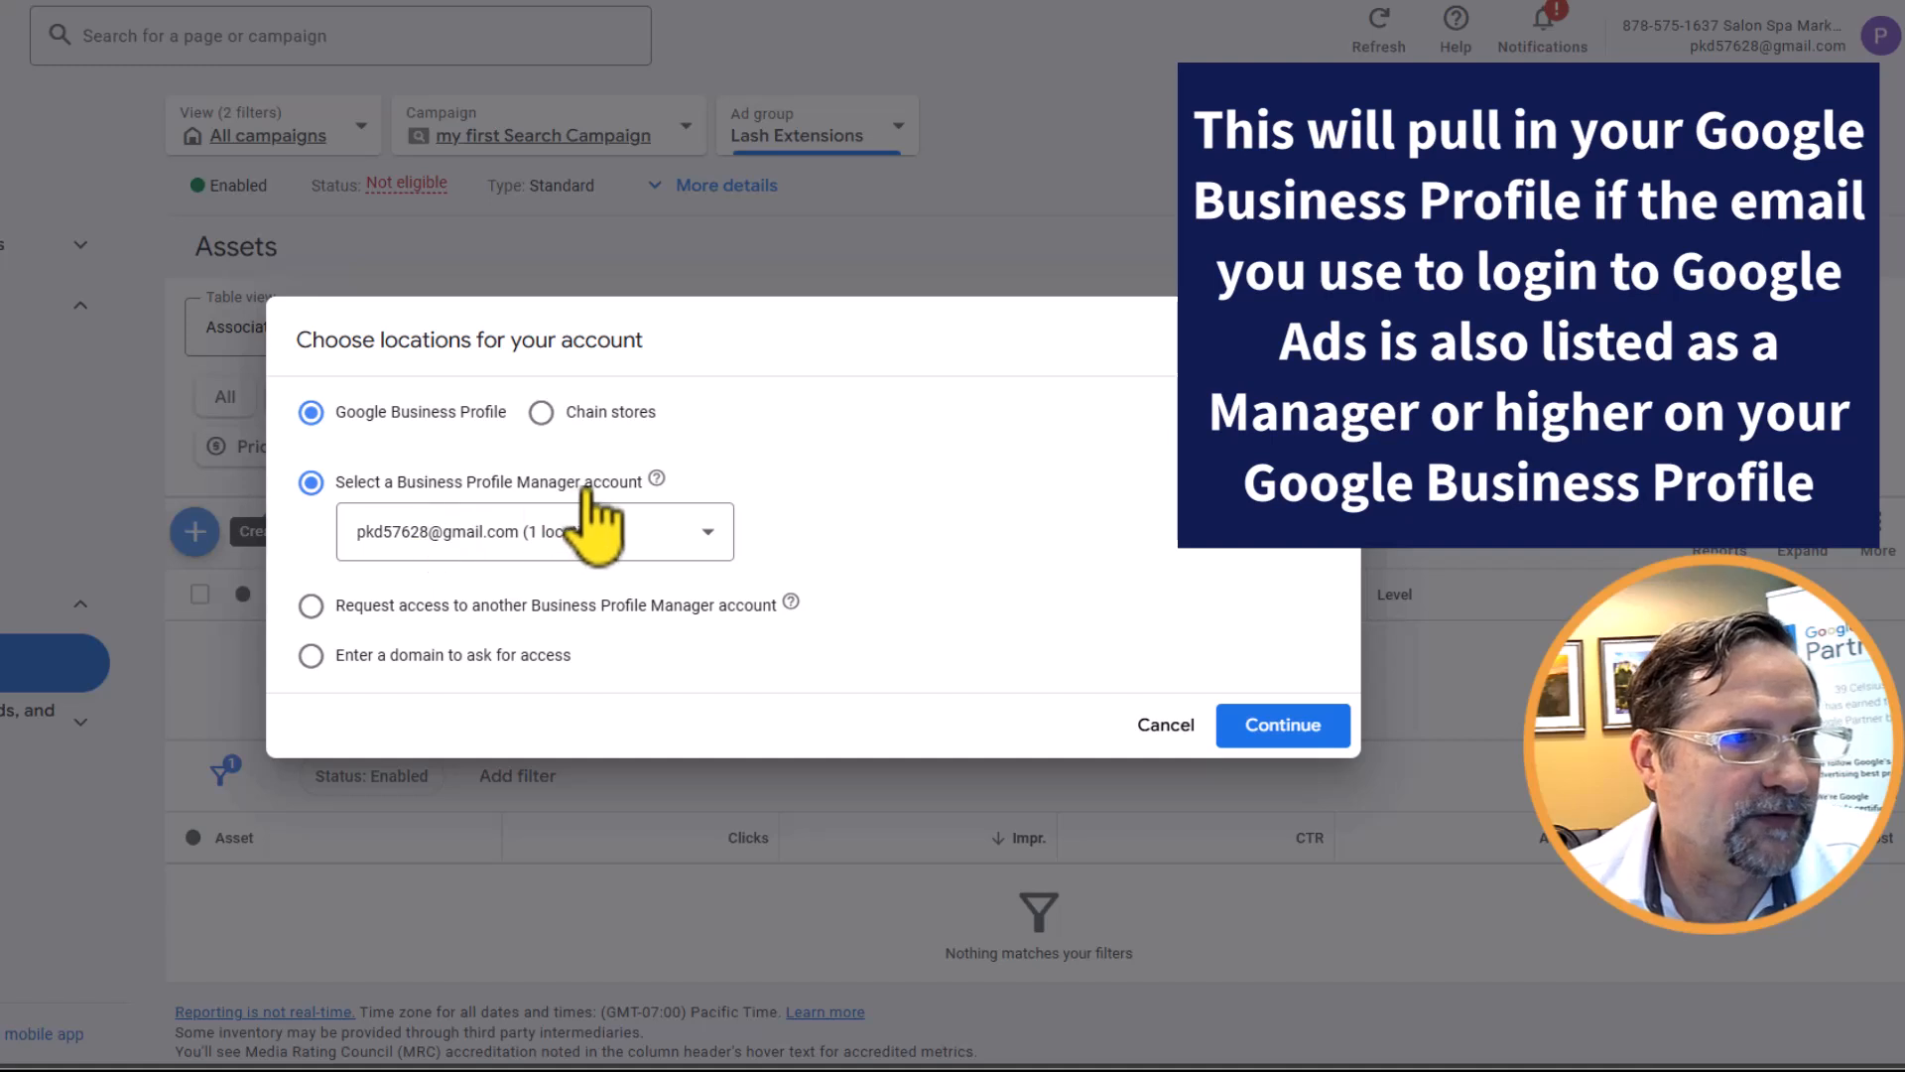
left_click(1287, 725)
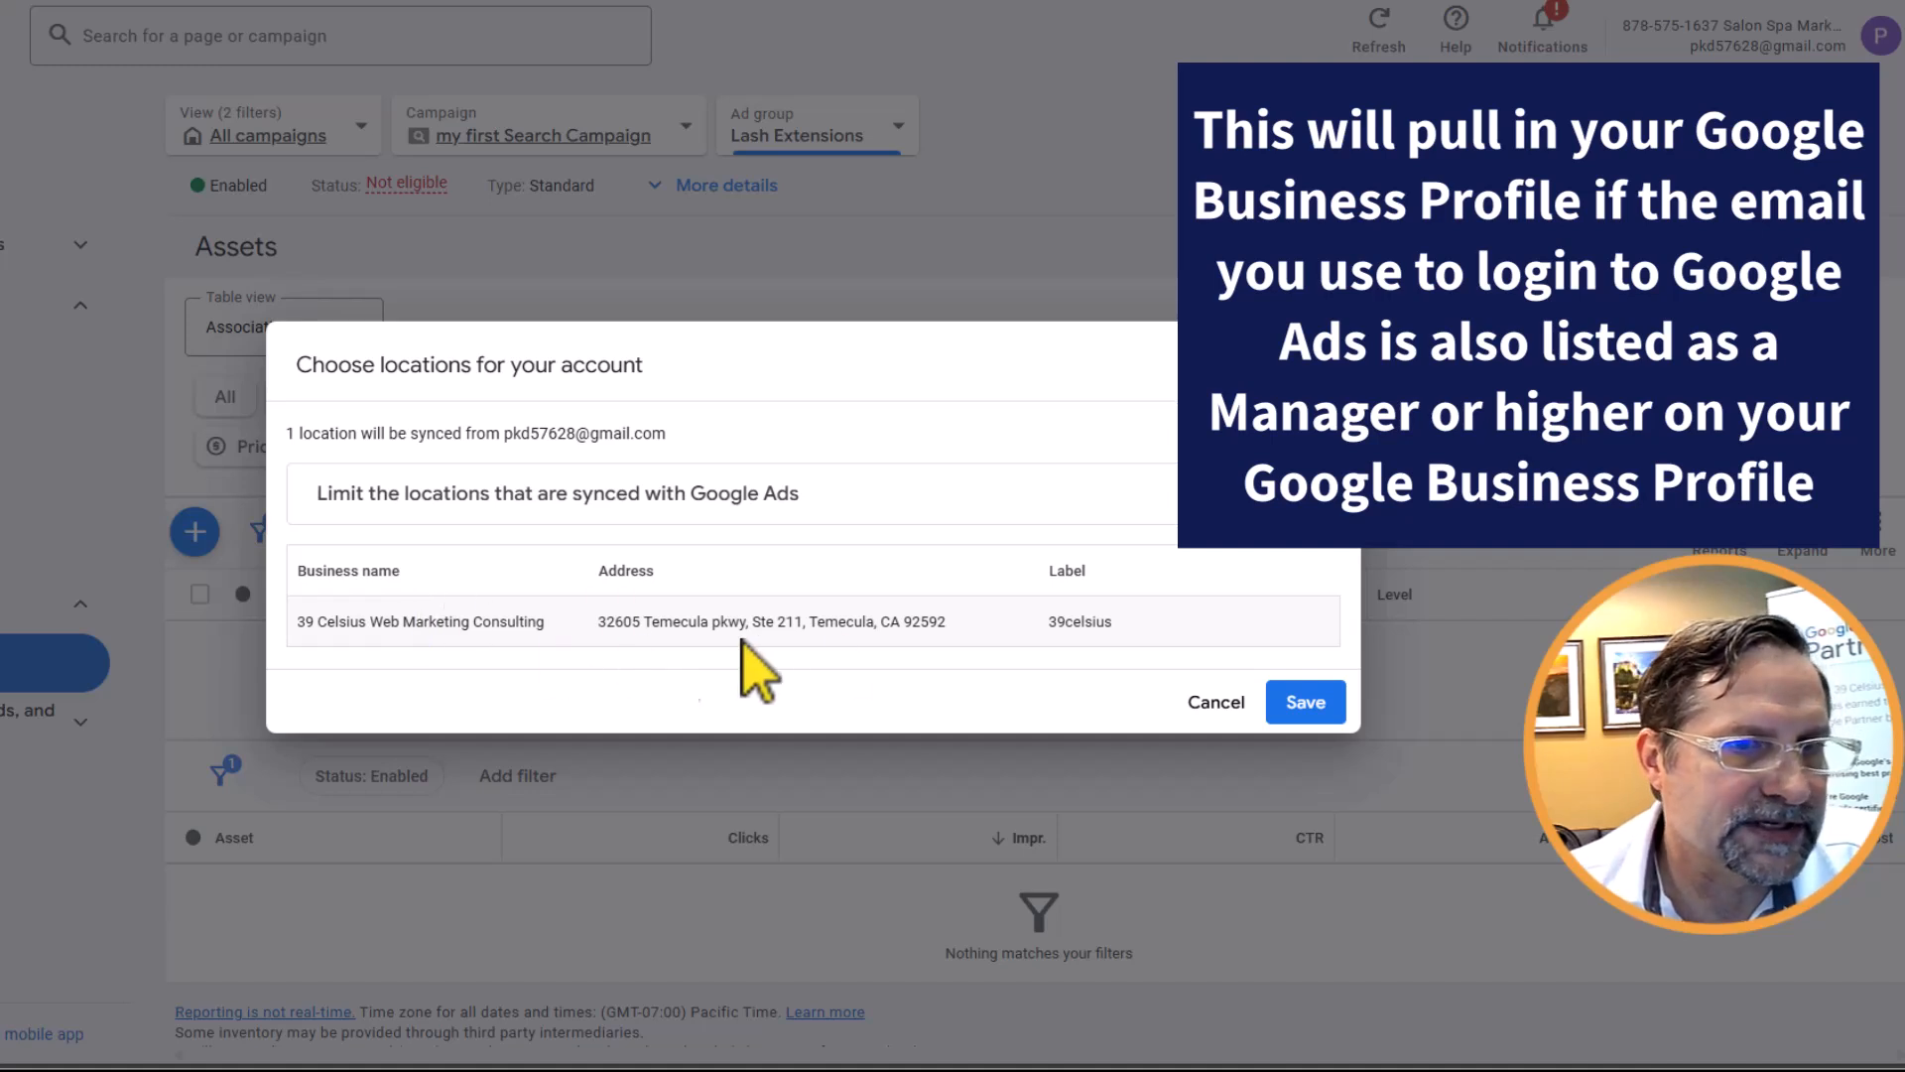
left_click(1306, 703)
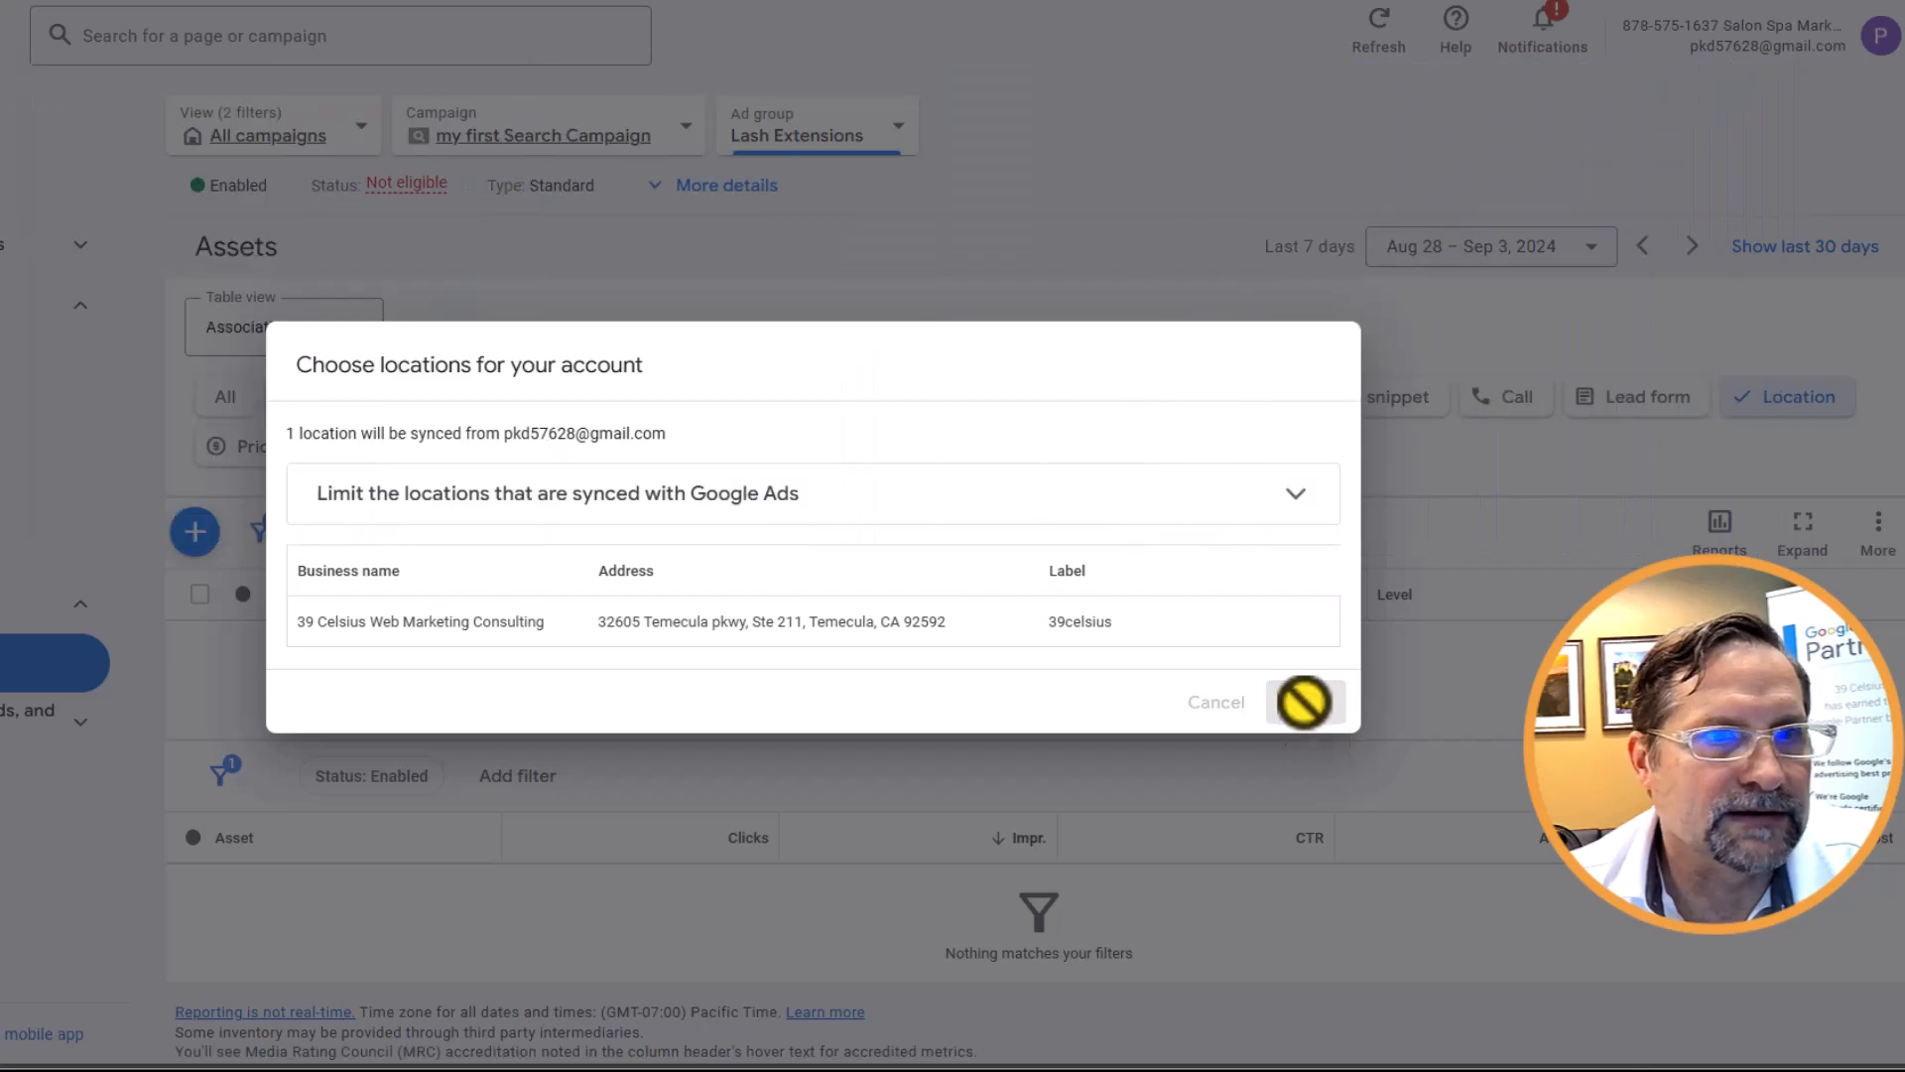